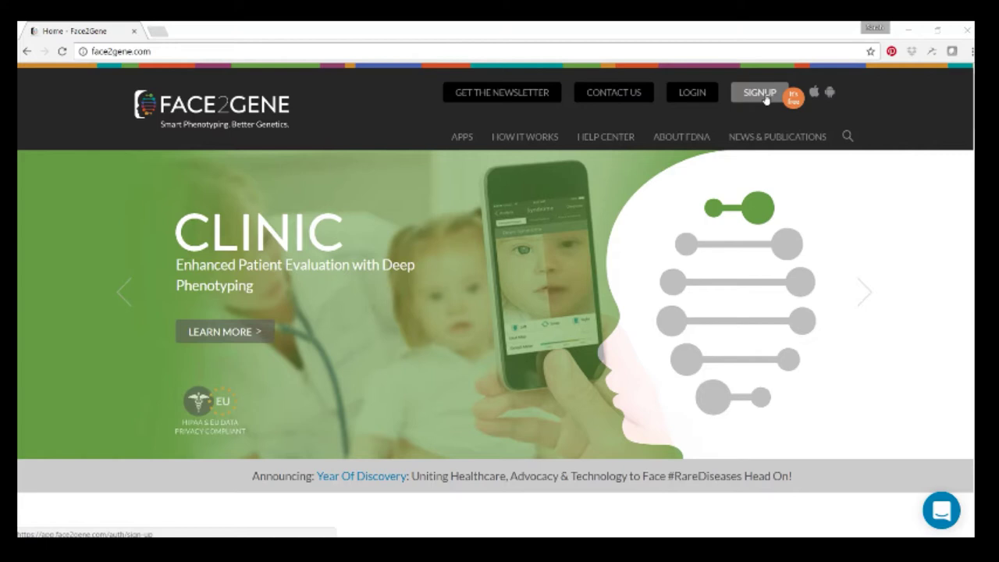
- Sign in with the account e-mail and password to reach the 604-case list
click(692, 95)
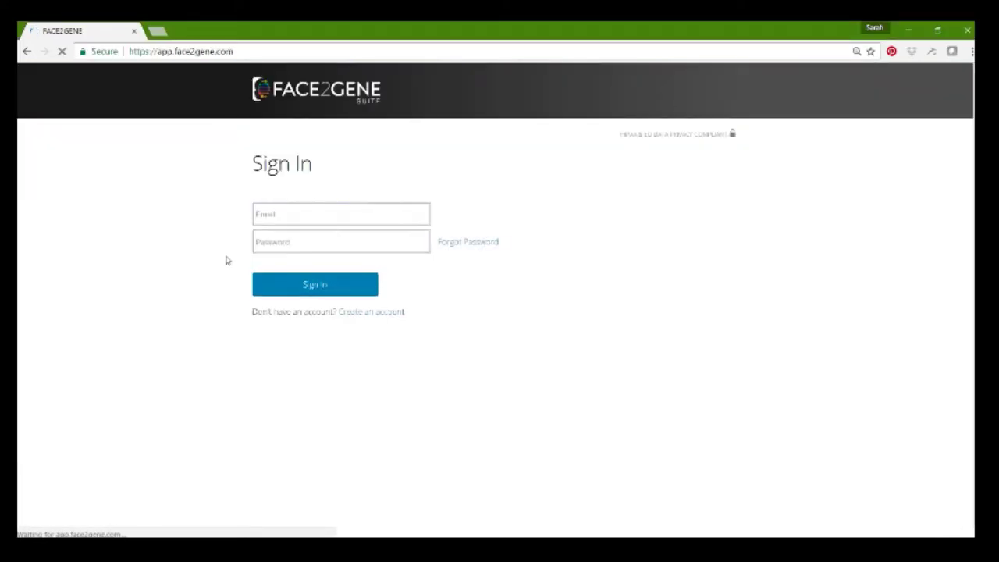
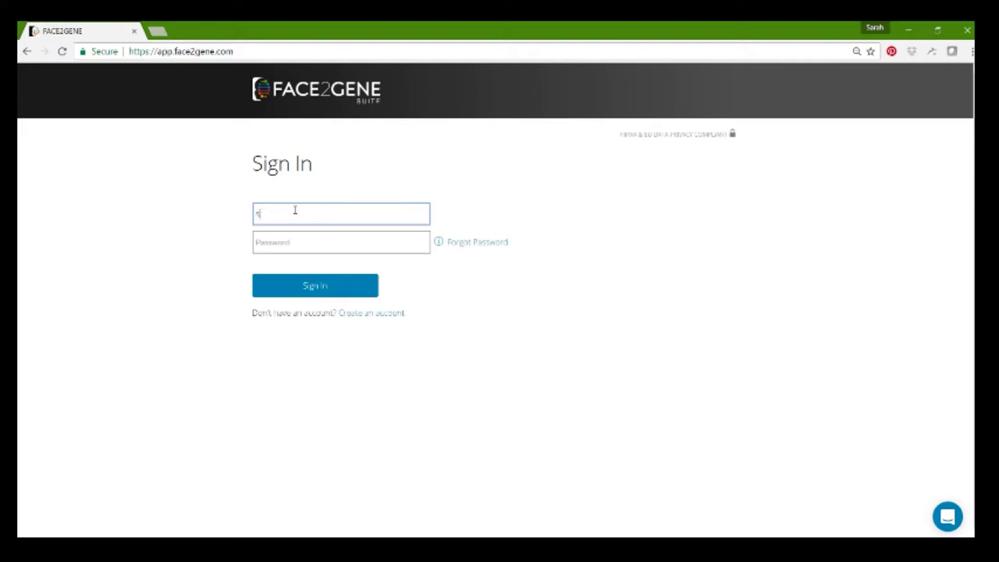
key(Tab)
click(291, 291)
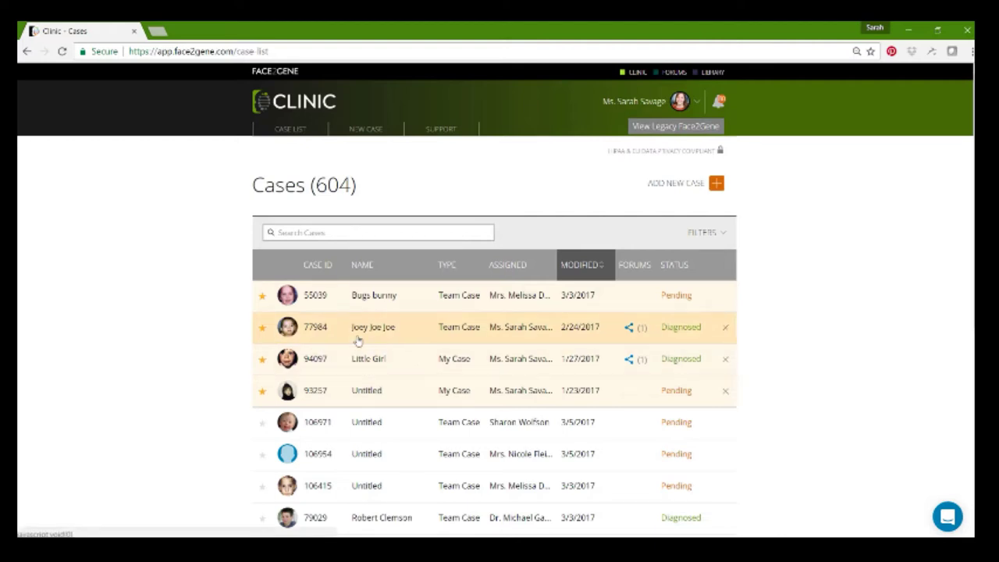
- Star case 106415 as a favourite, reload, and try the My Cases and Diagnosed filters
click(262, 487)
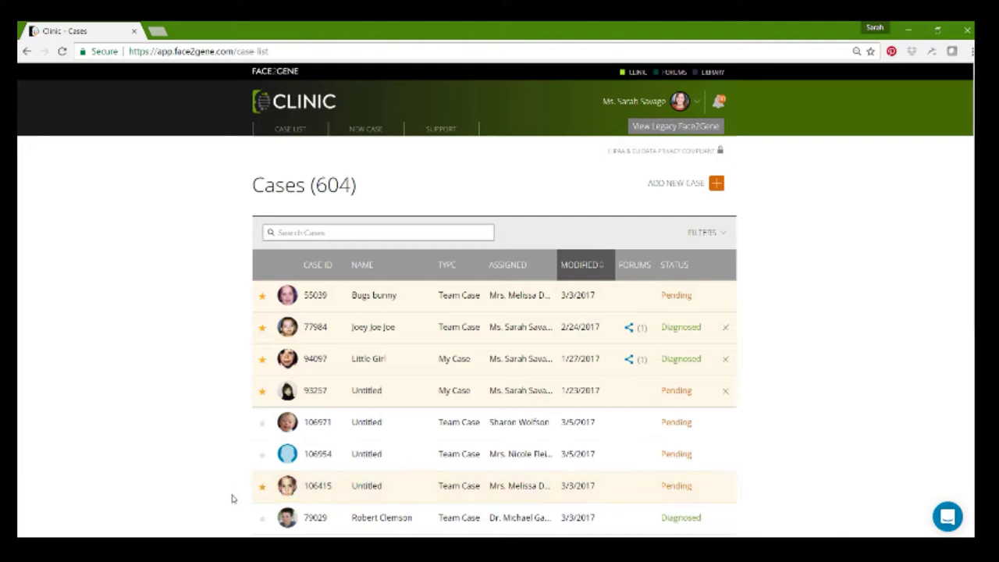
click(60, 52)
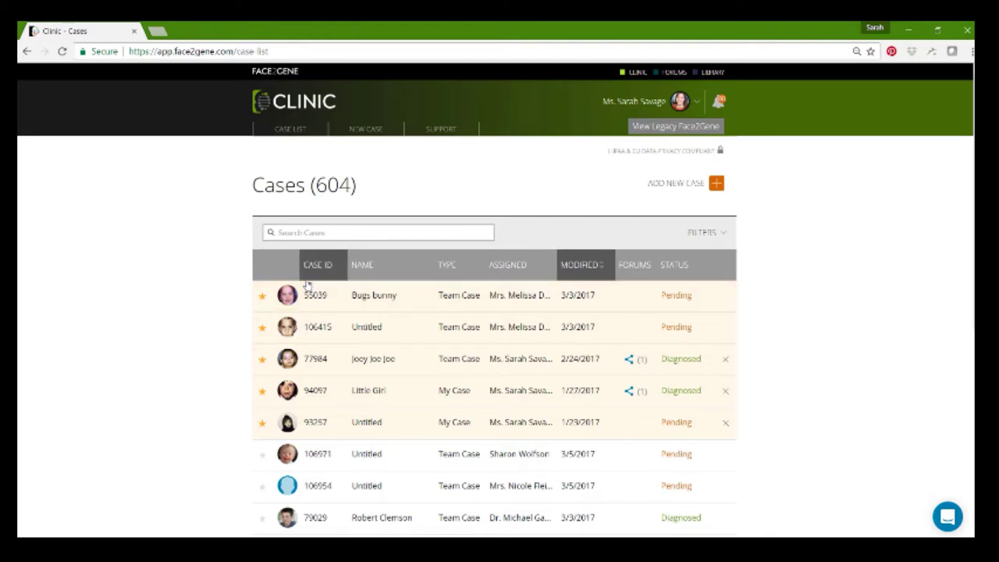
click(719, 236)
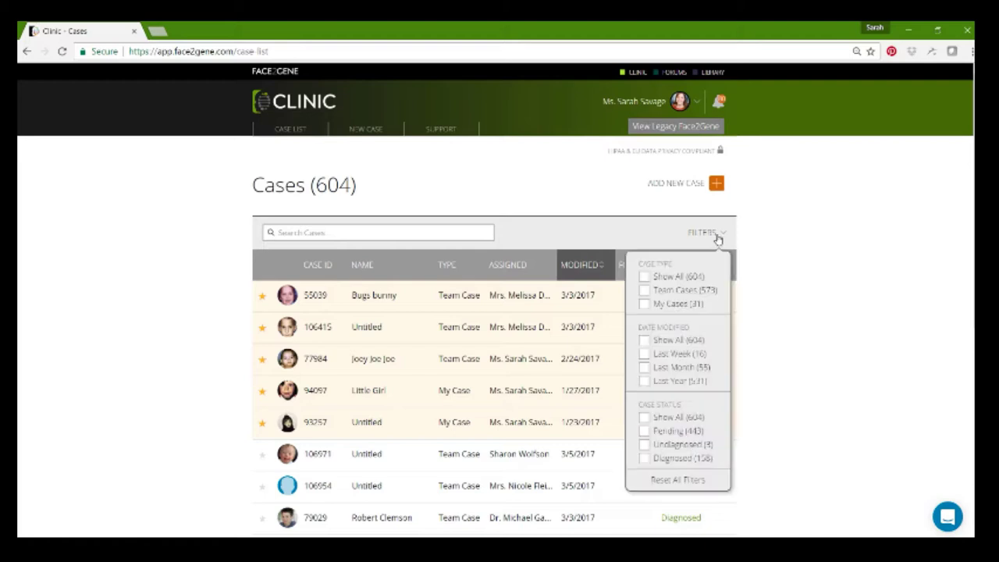
click(643, 304)
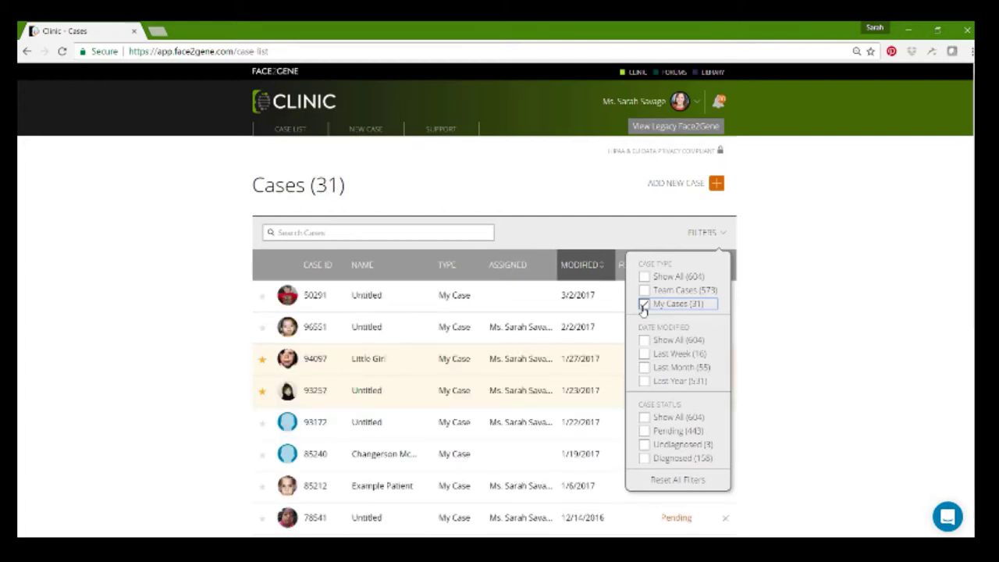
click(643, 305)
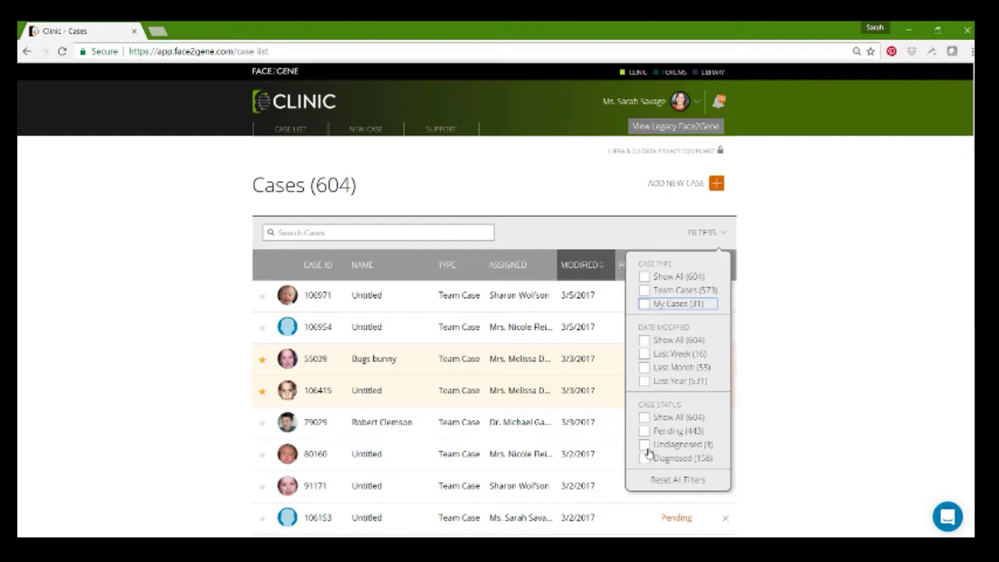
click(644, 463)
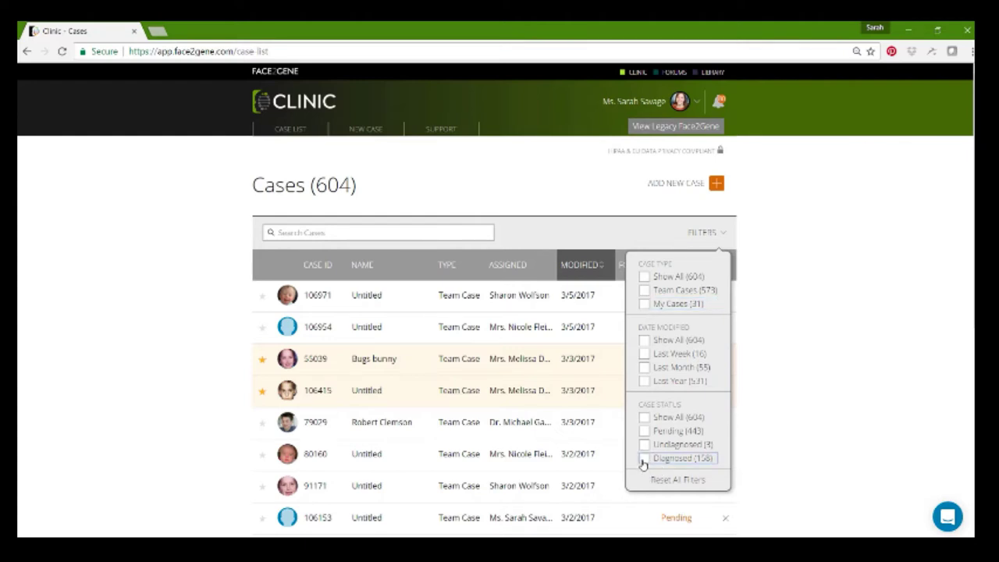
click(712, 233)
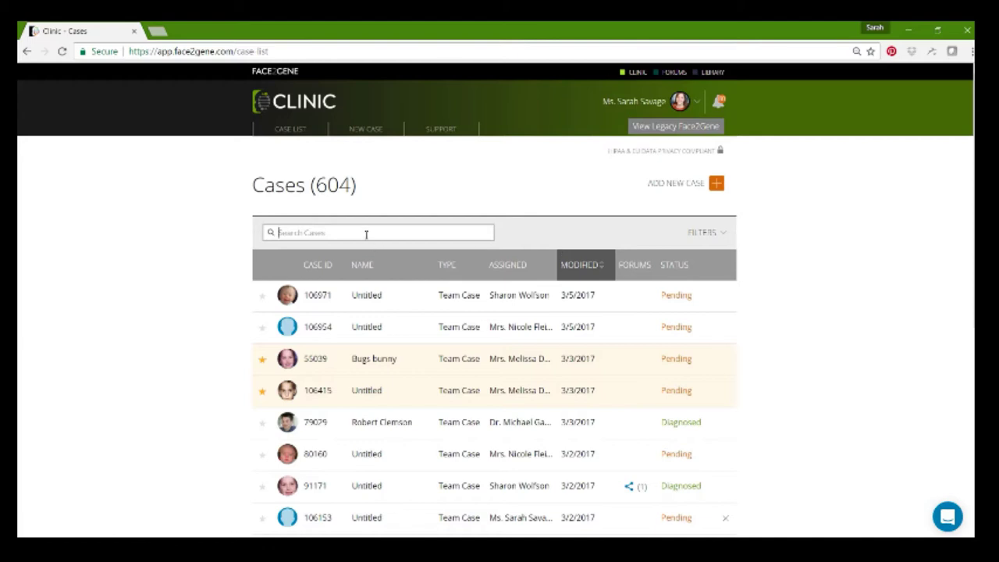
- Search the case list for 'jo', then clear the search to show all cases
click(366, 234)
text(joey)
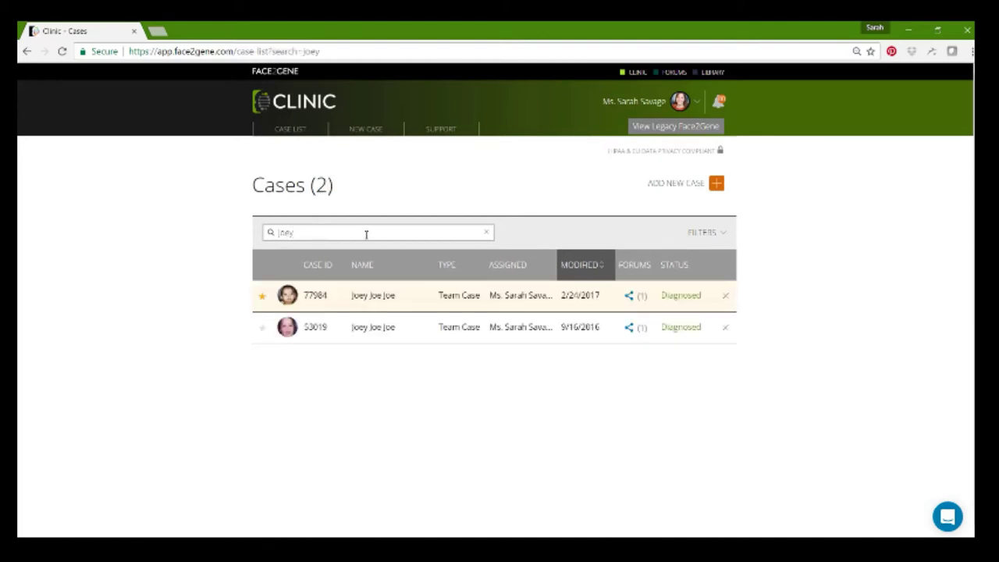
key(BackSpace)
key(BackSpace)
key(BackSpace)
key(BackSpace)
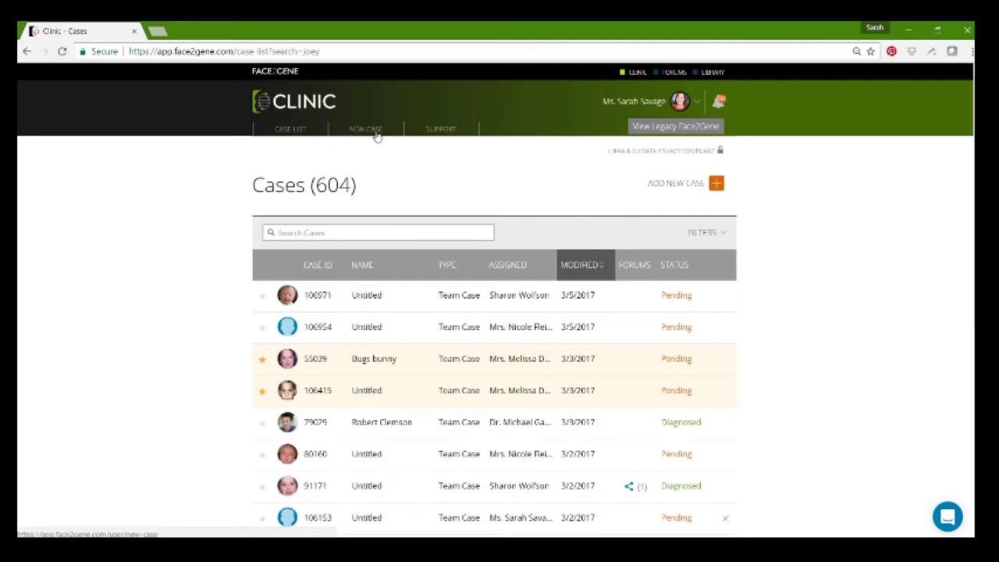
- Start a new case and upload demo photo 10 into its Exam Visit section
click(716, 190)
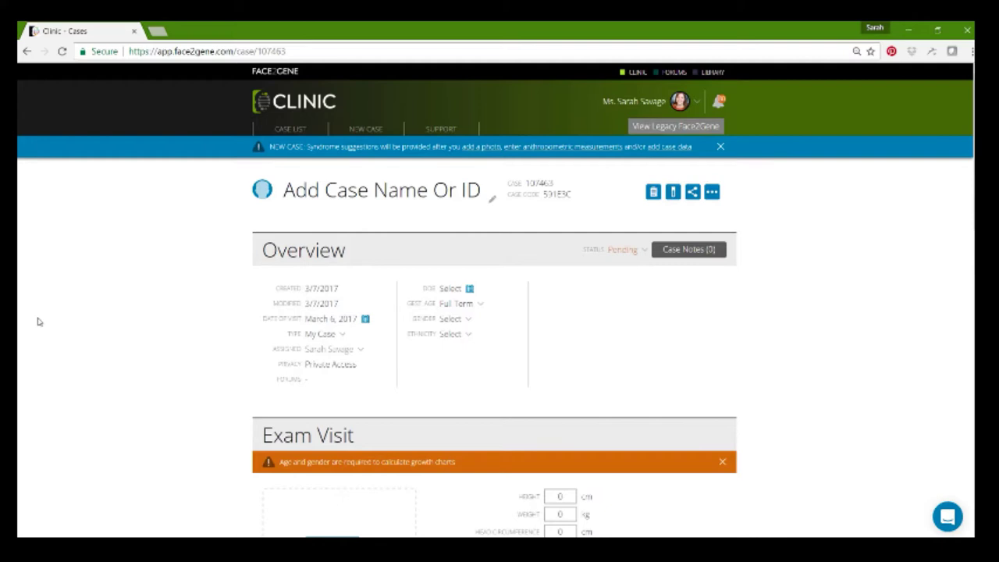
scroll(38, 321, down, 3)
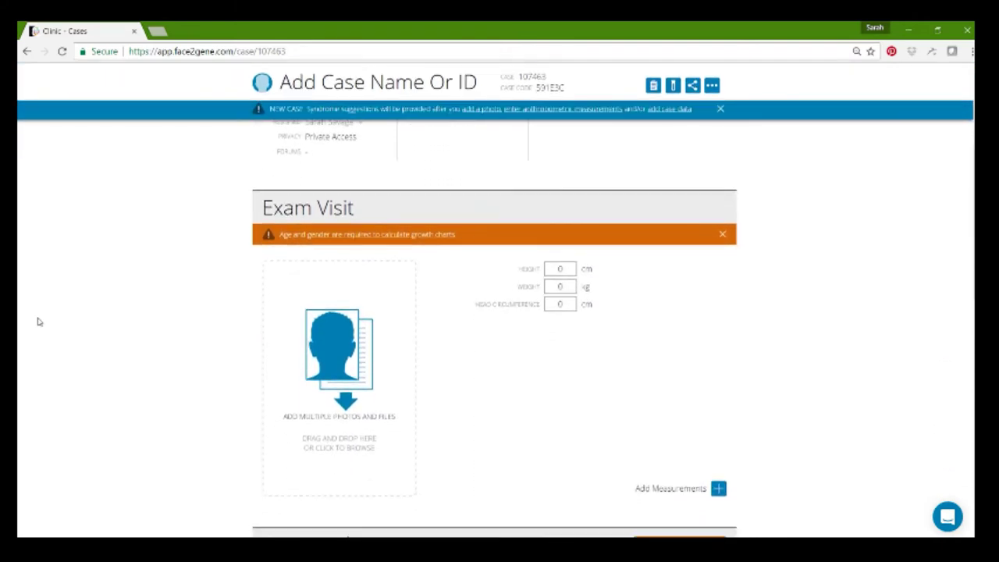
click(340, 355)
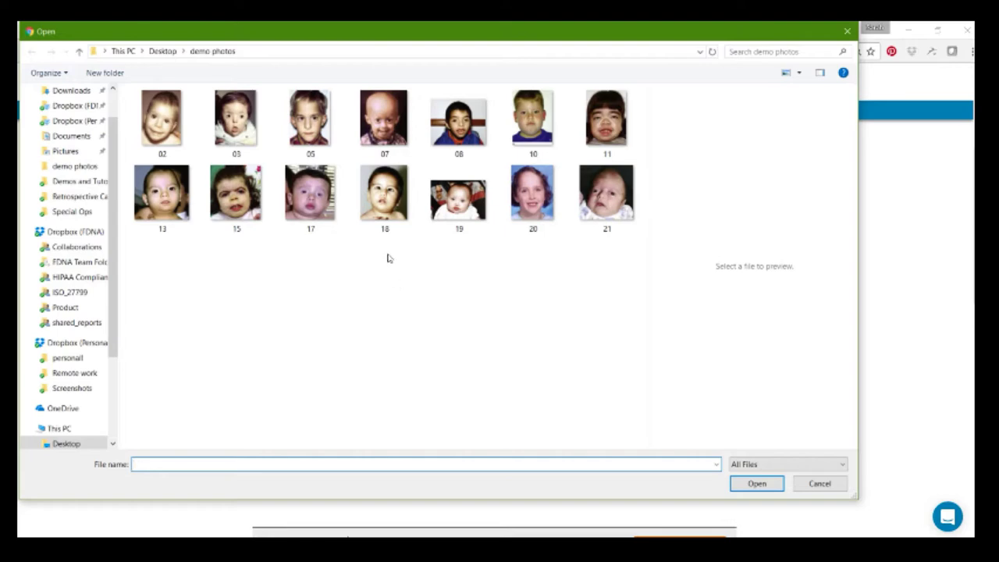
click(517, 122)
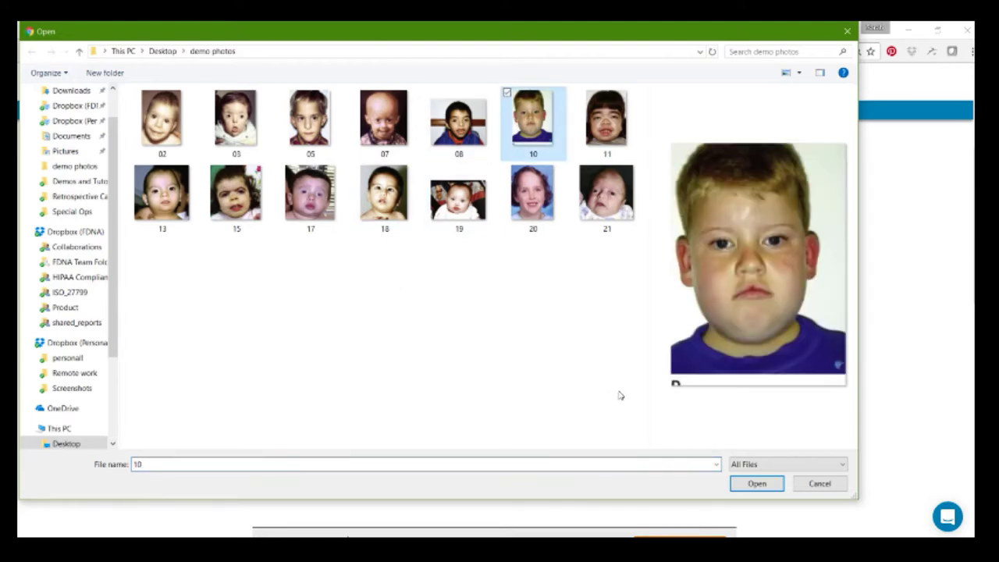
click(751, 487)
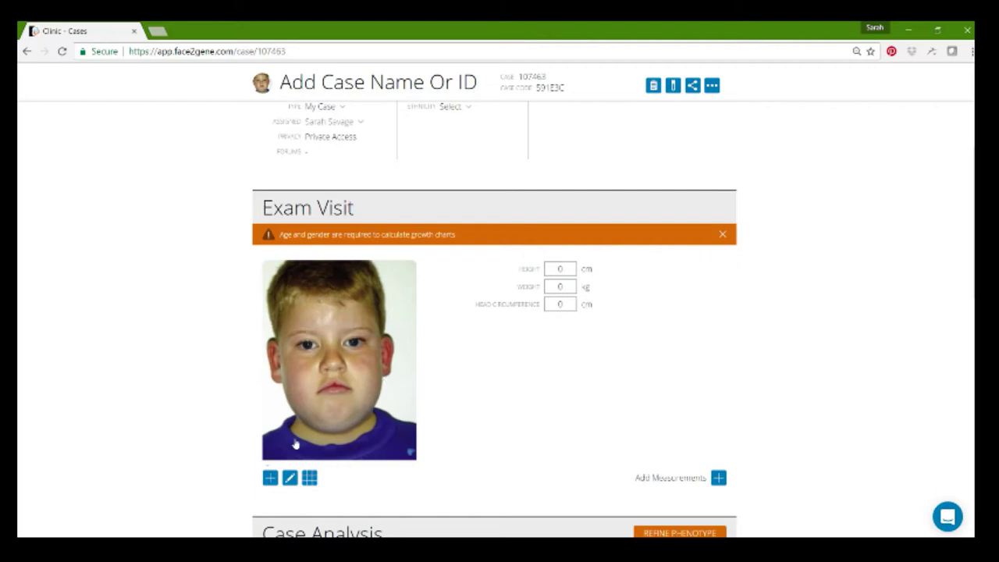
- Open the uploaded photo's details, rotate it back upright, and crop it around the face
click(308, 483)
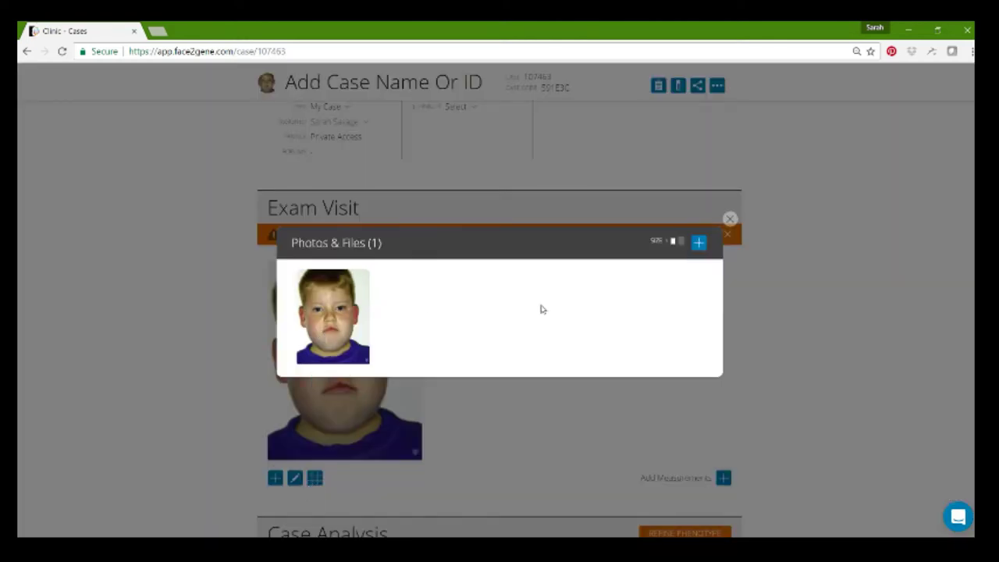
click(339, 310)
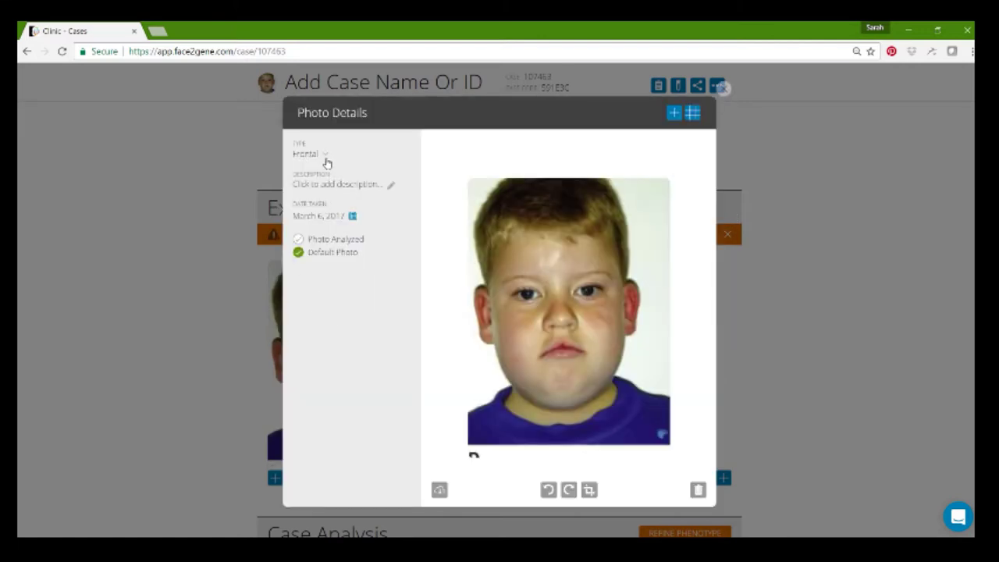
click(568, 492)
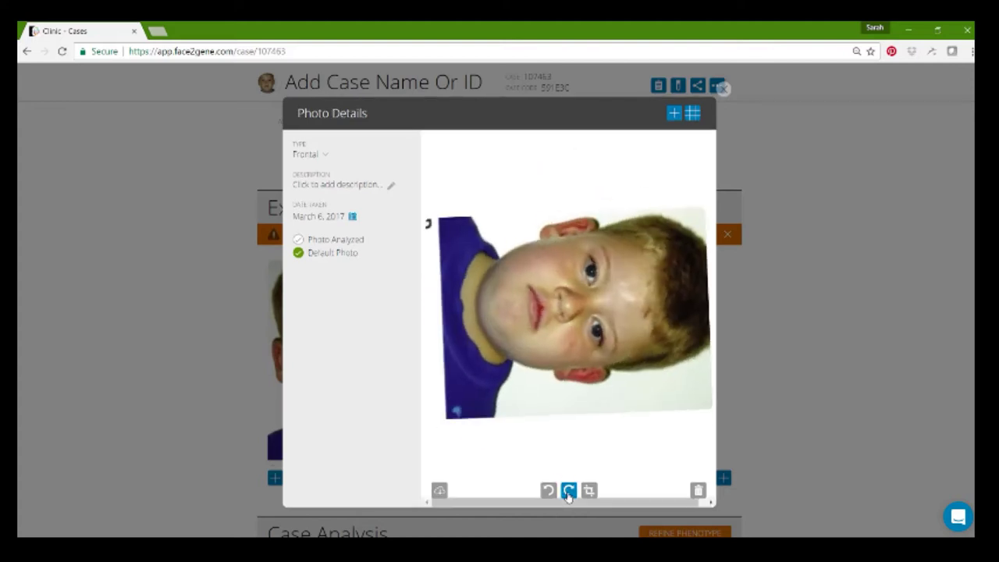
click(549, 490)
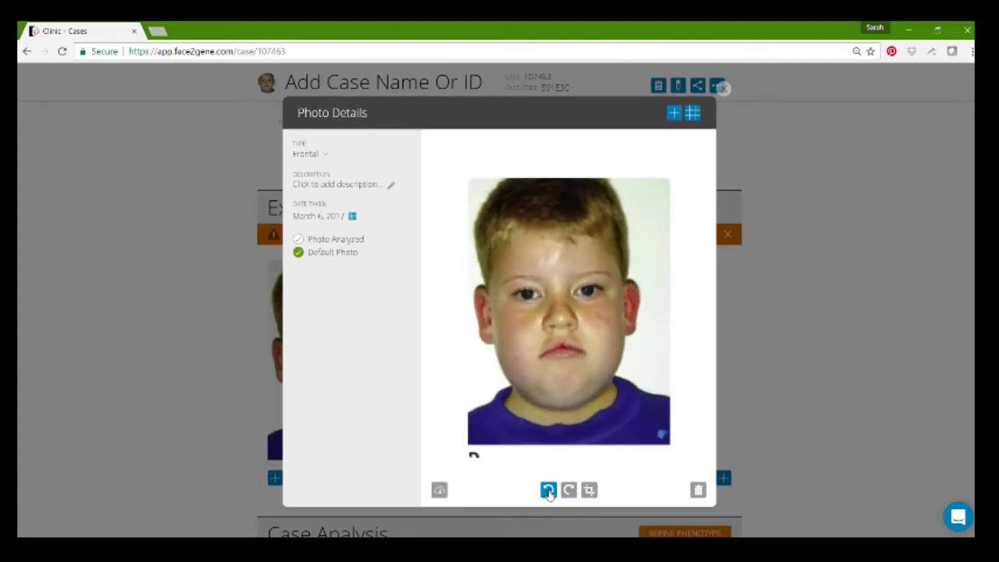
click(589, 491)
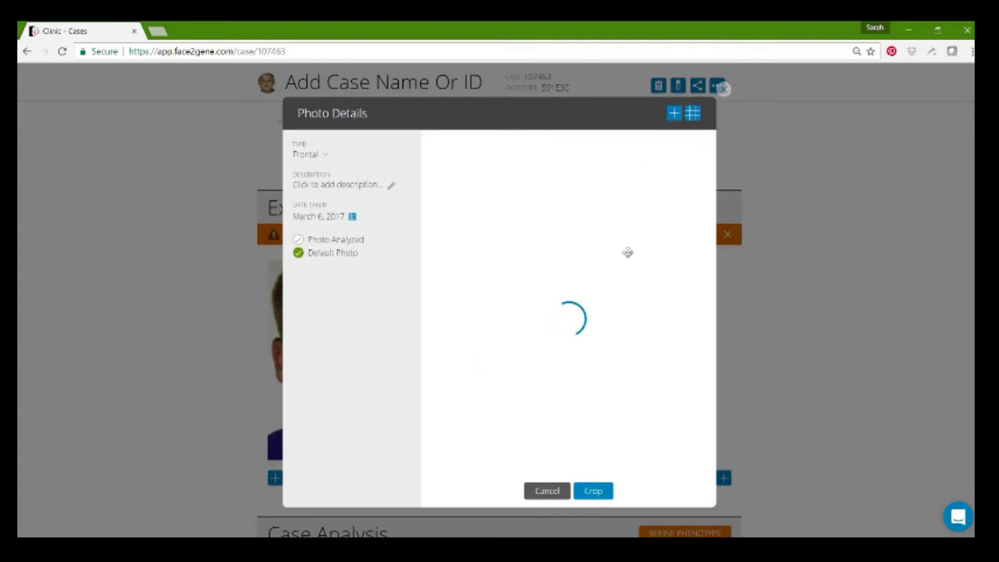
drag(629, 242, 639, 197)
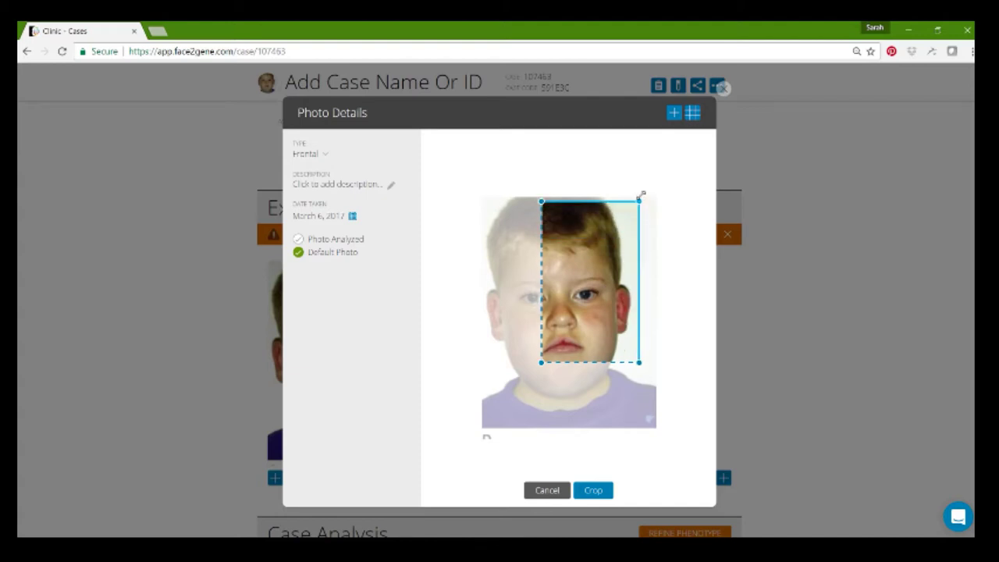
drag(540, 363, 480, 399)
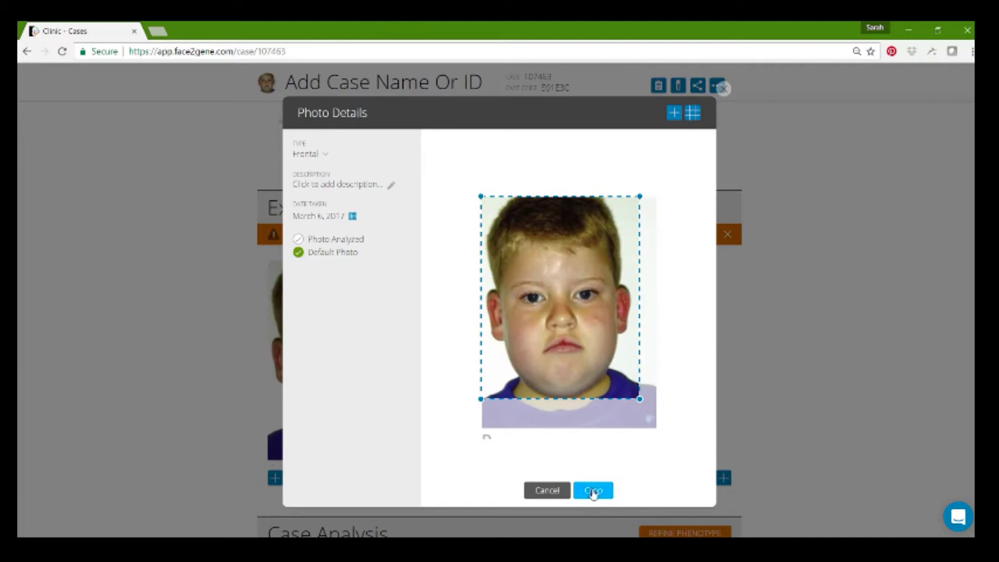
click(593, 490)
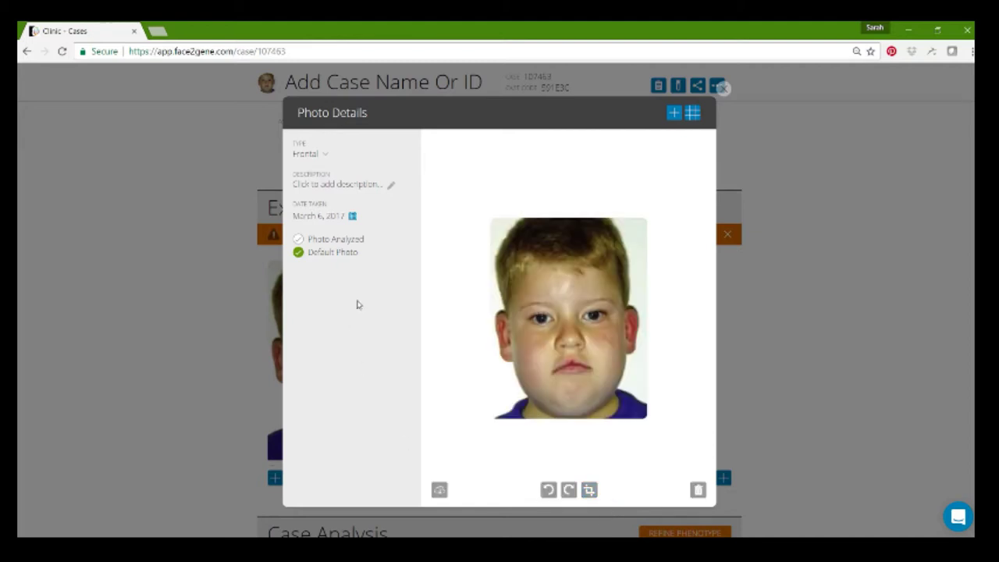
- Keep the photo type Frontal, describe it 'most recent photo', keep date March 6, 2017
click(327, 158)
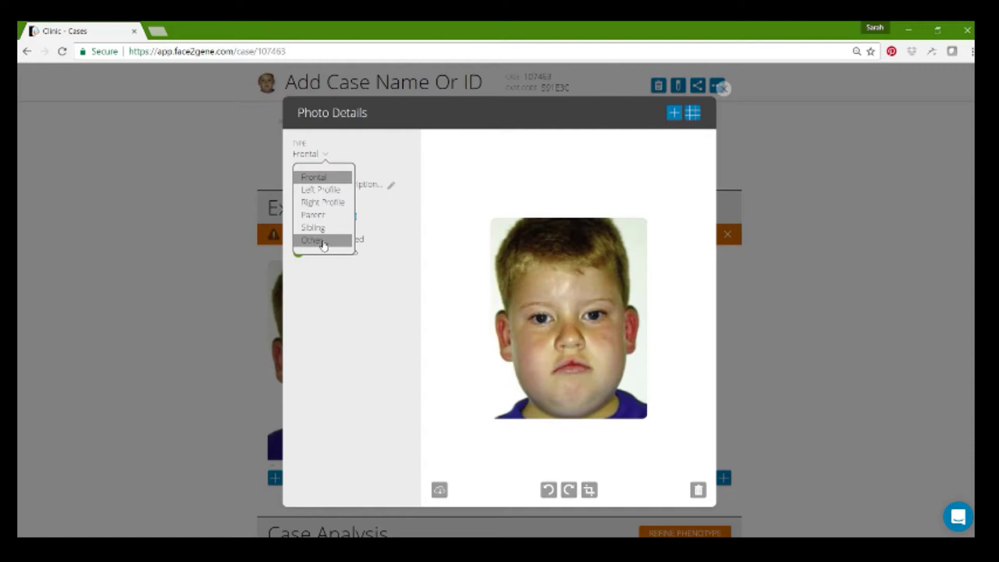
click(334, 274)
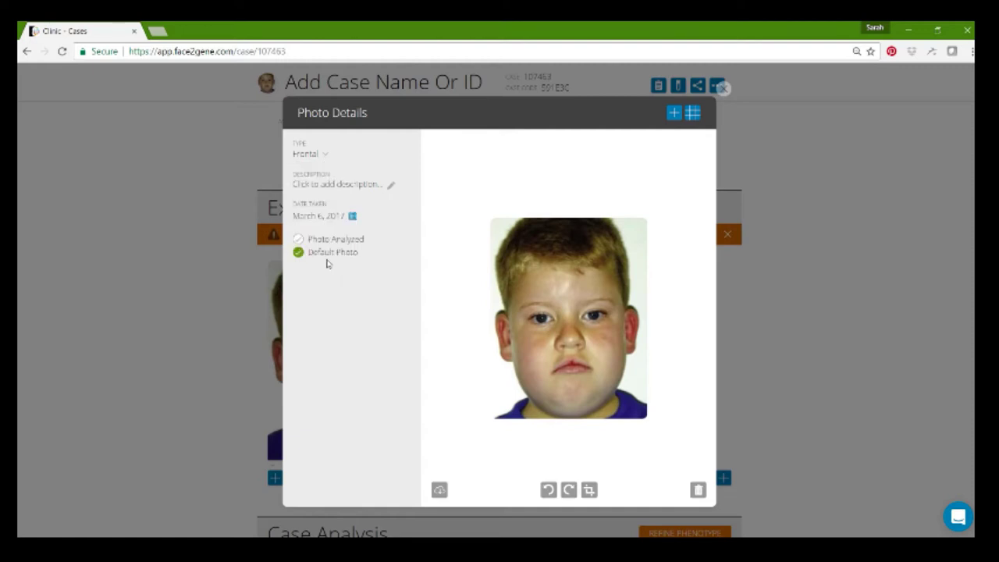
click(329, 192)
text(m)
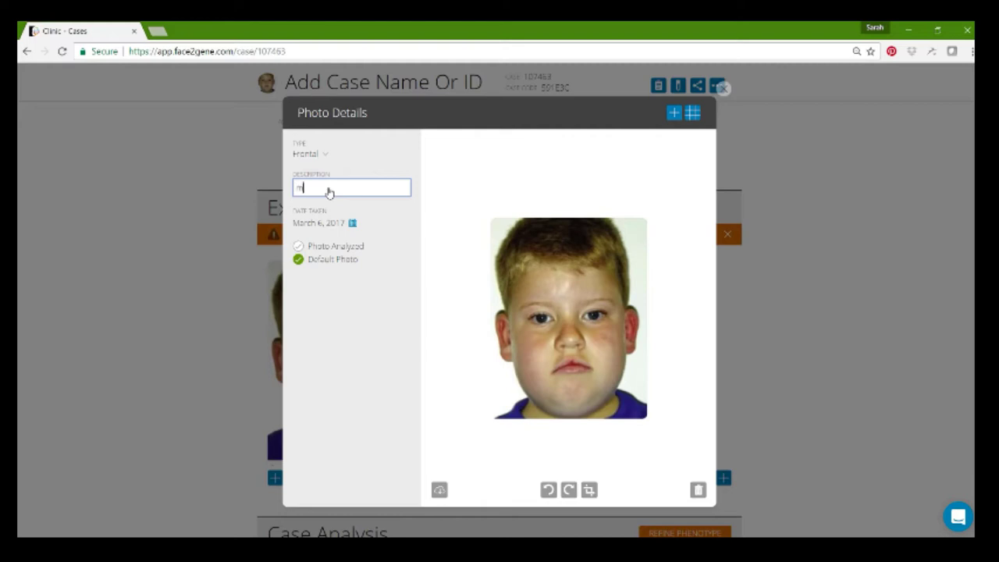
text(ost co)
text(photo)
click(335, 224)
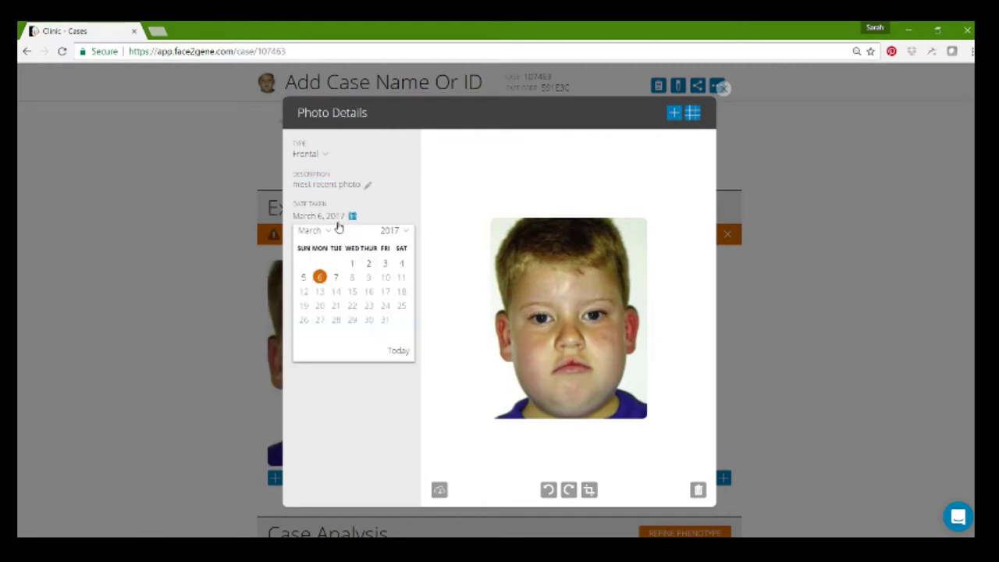
click(338, 217)
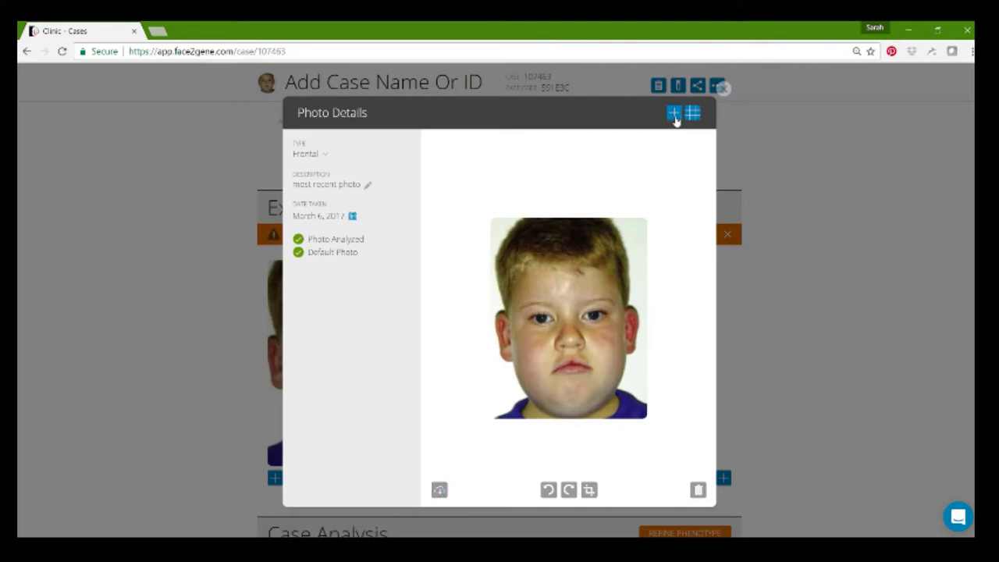
click(725, 89)
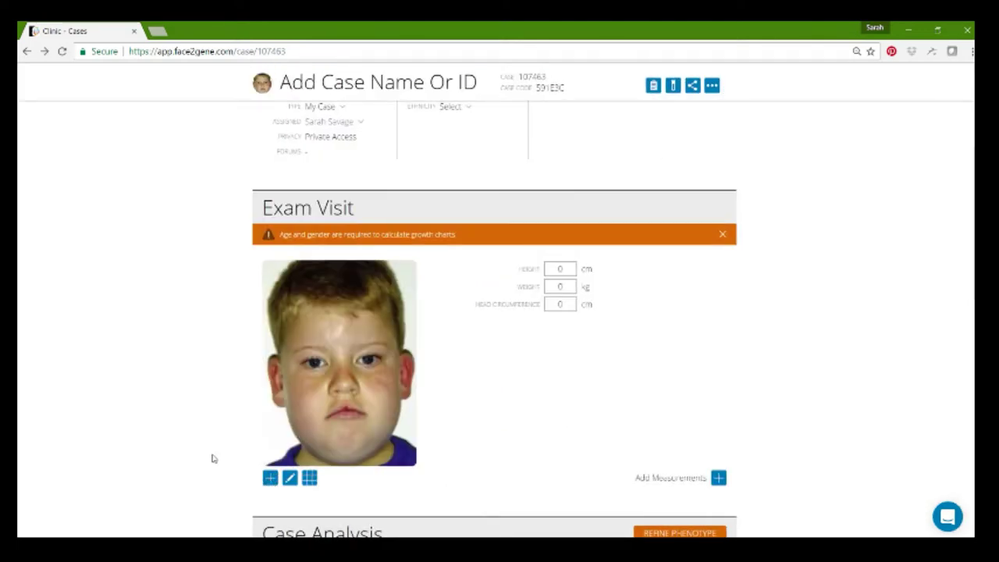
- Rename the case to 'Johnny Q'
scroll(211, 458, up, 3)
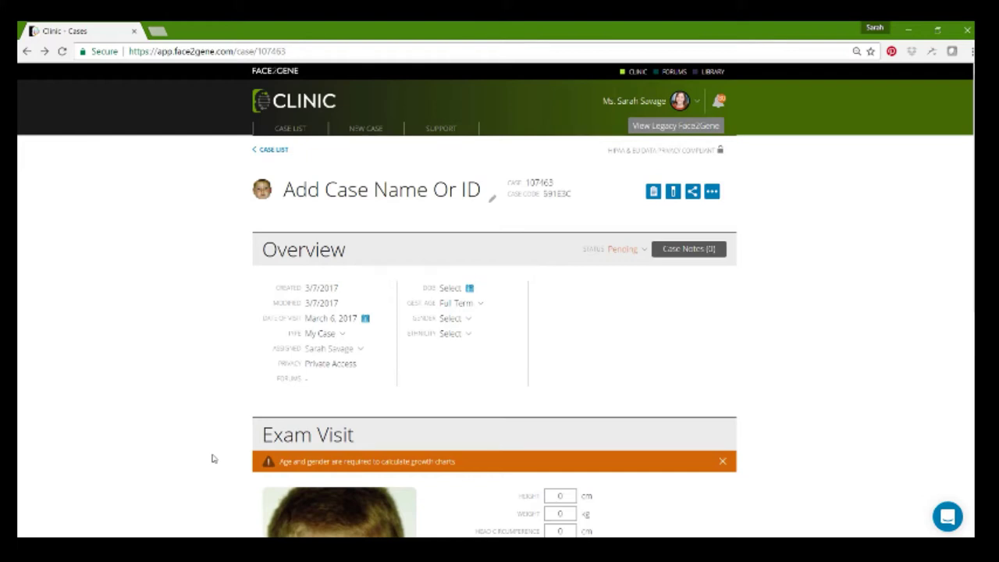
click(307, 202)
text(JO)
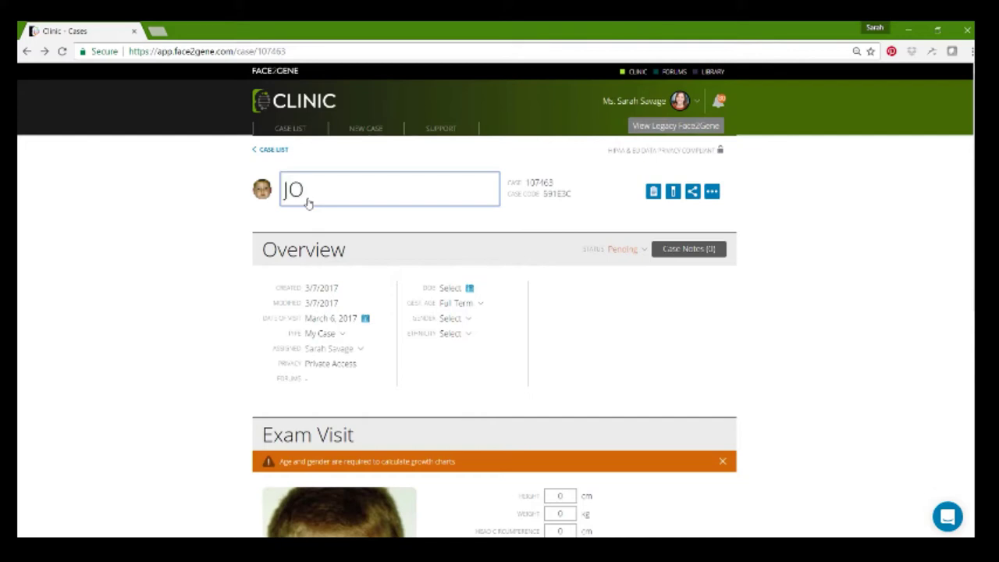
key(BackSpace)
text(ohnny Q)
- Leave the visit date unchanged and set the case type to Team Case
click(331, 321)
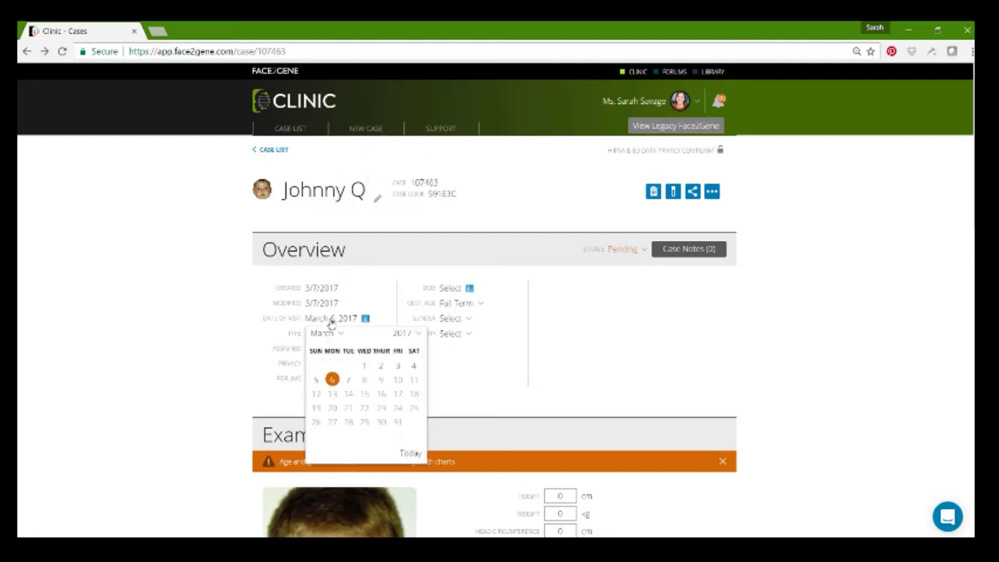
click(252, 342)
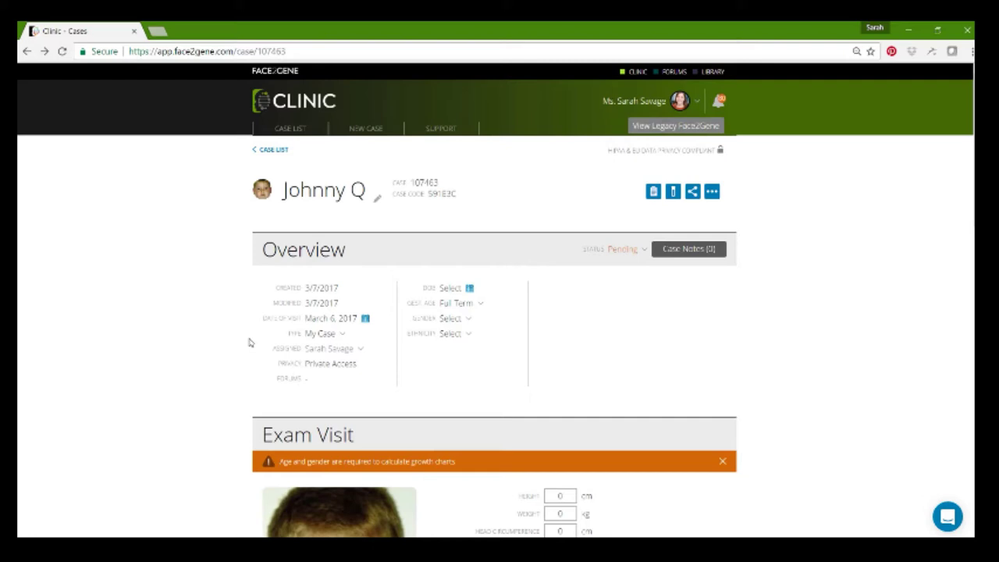
click(319, 335)
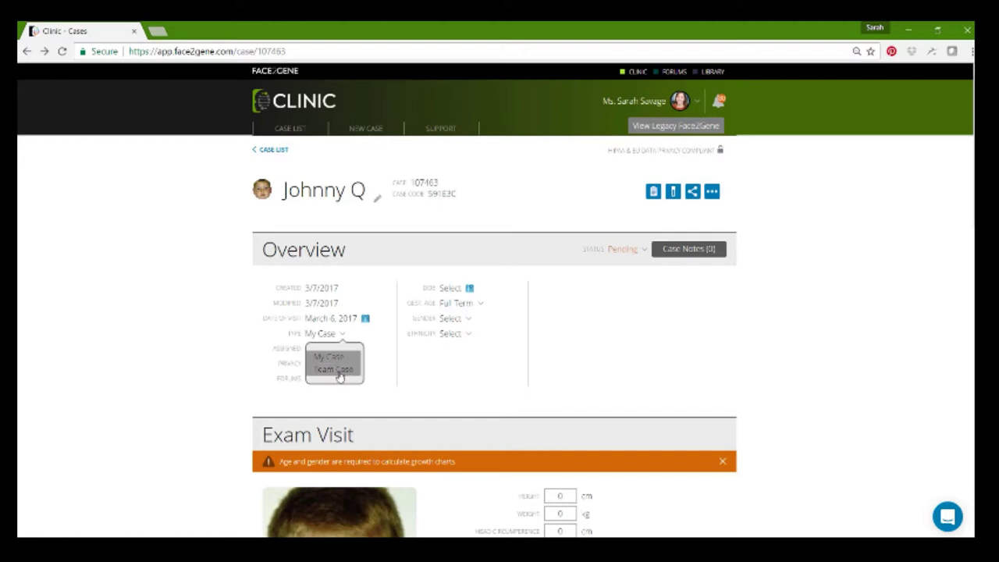
click(336, 369)
- Set the patient's date of birth to June 15, 2006
click(451, 288)
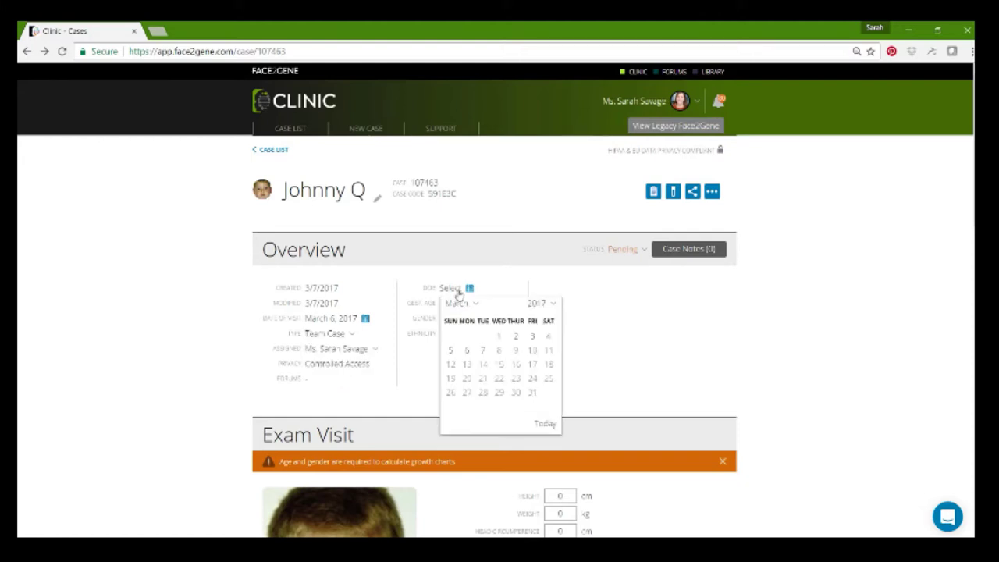
click(551, 306)
key(Down)
key(Down)
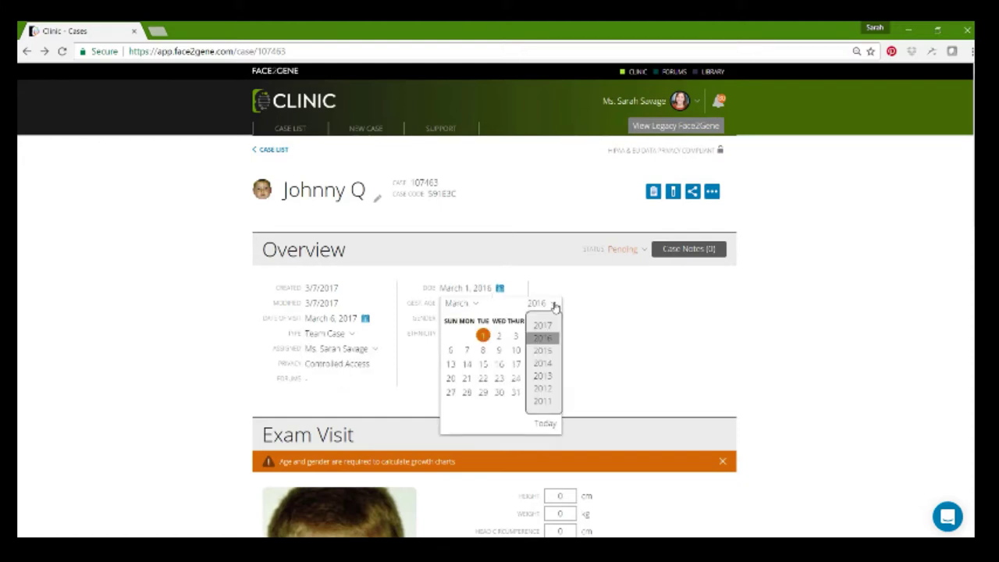
key(Down)
key(Down)
key(Down)
key(Down)
key(Down)
key(Down)
key(Down)
key(Down)
key(Down)
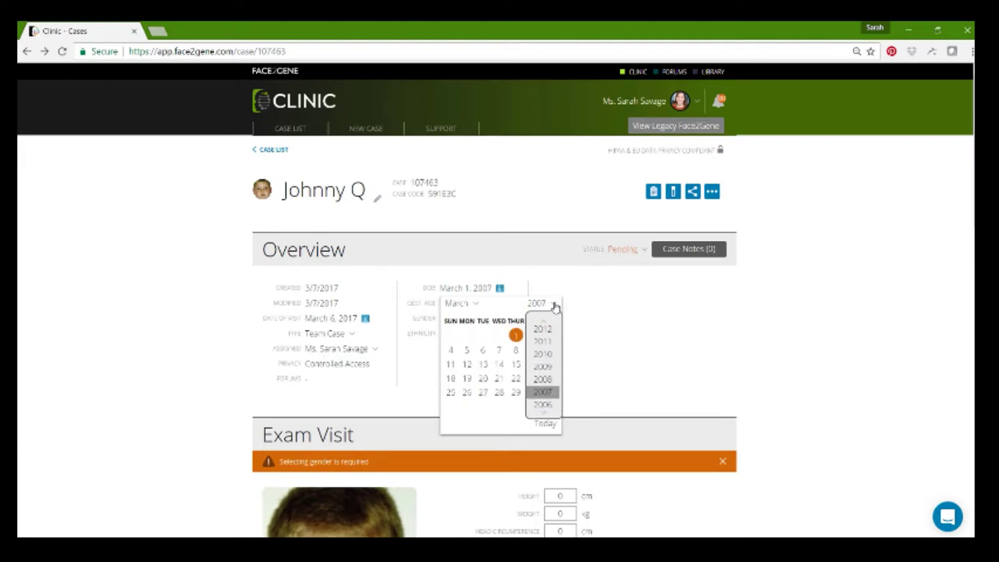
click(554, 306)
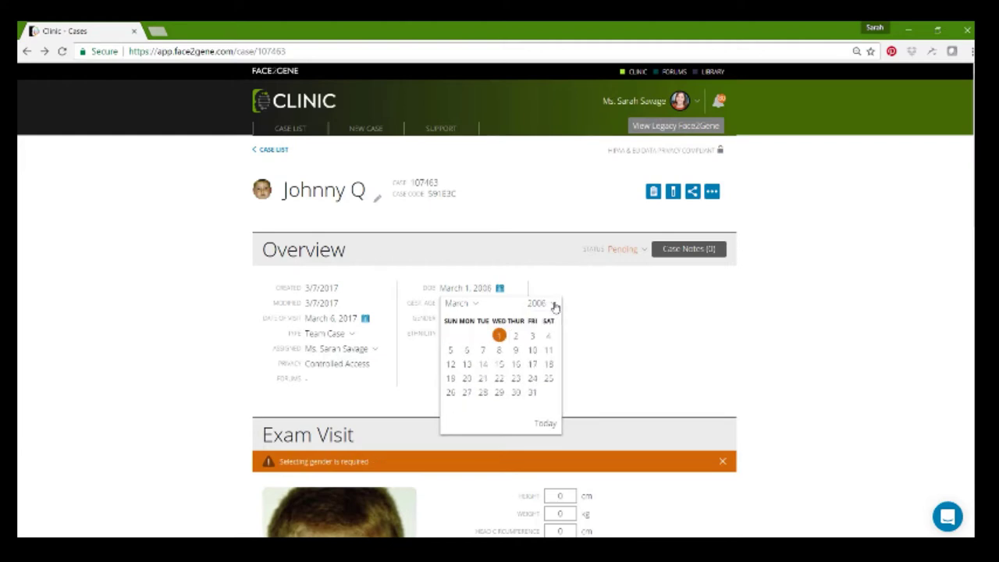
click(475, 306)
click(460, 388)
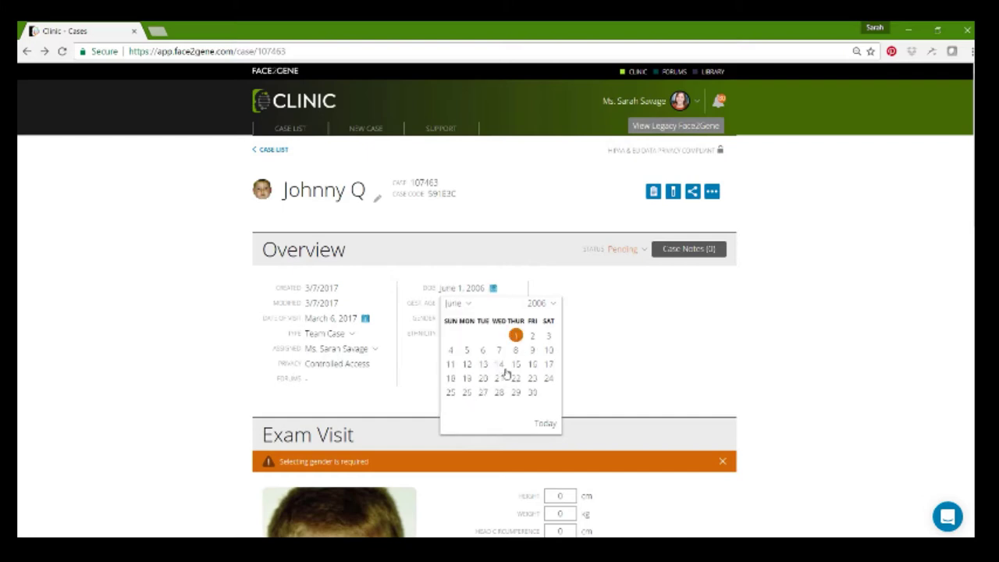
click(516, 365)
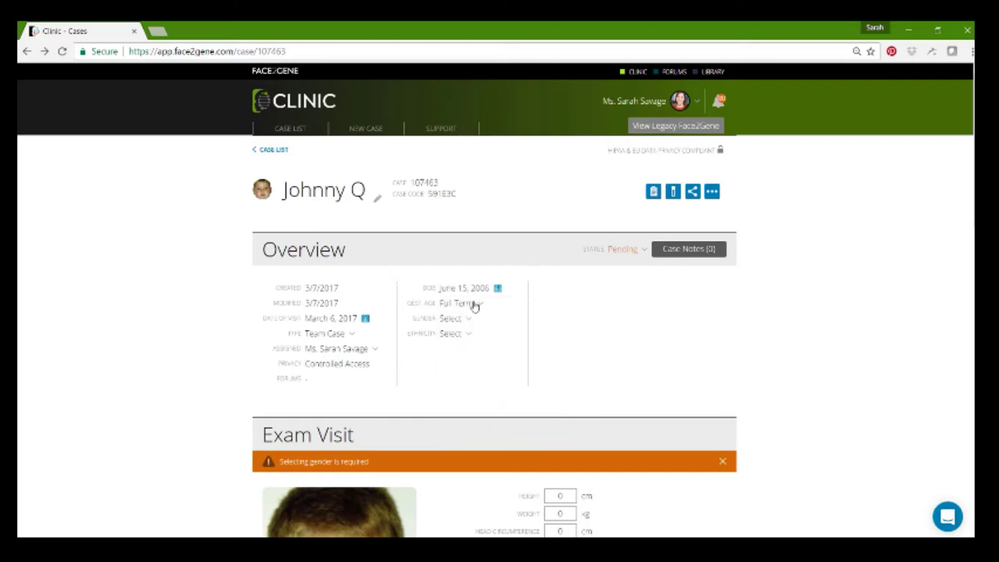
- Set the patient's gender to Male and ethnicity to Caucasian
click(461, 322)
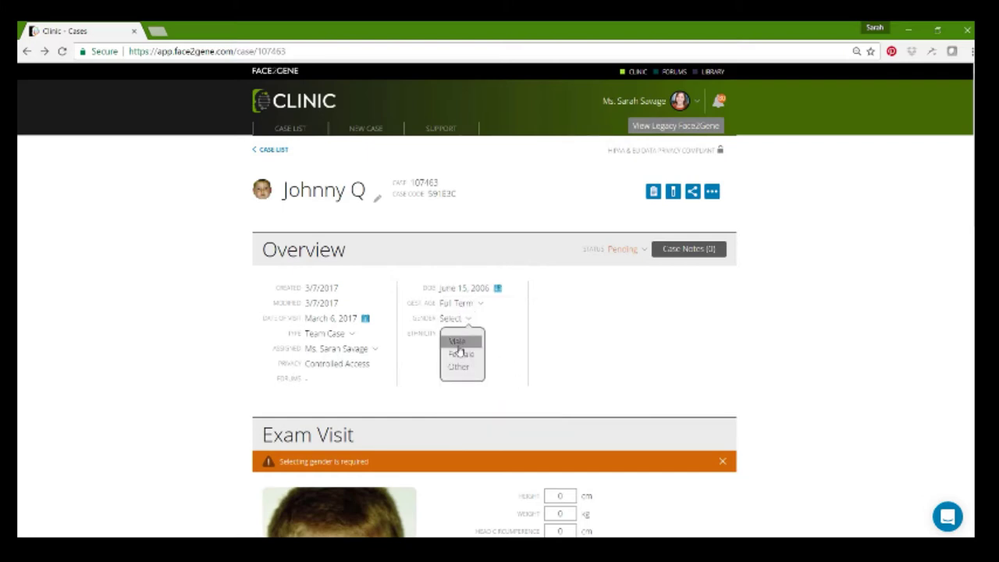
click(458, 341)
click(454, 333)
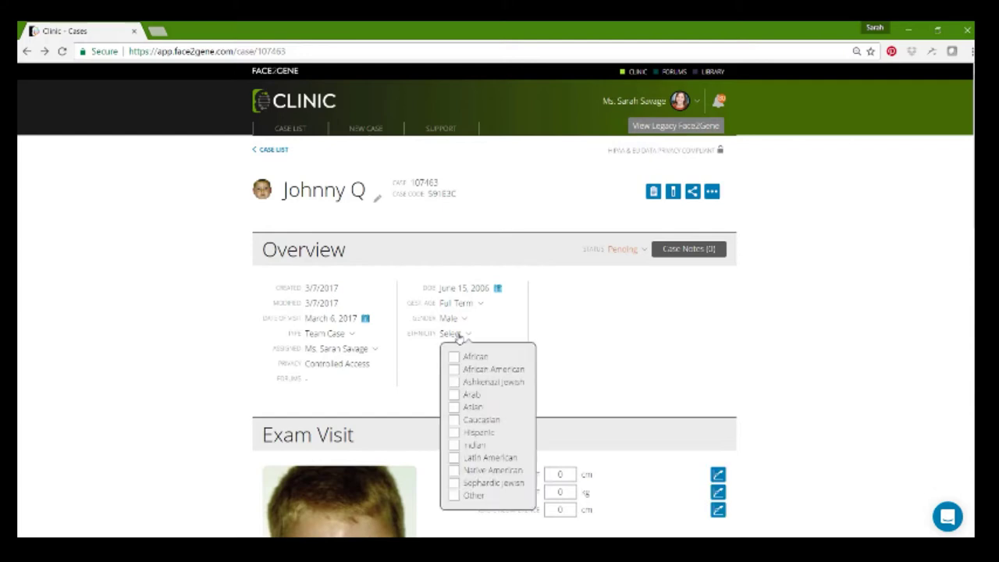
click(453, 420)
click(598, 379)
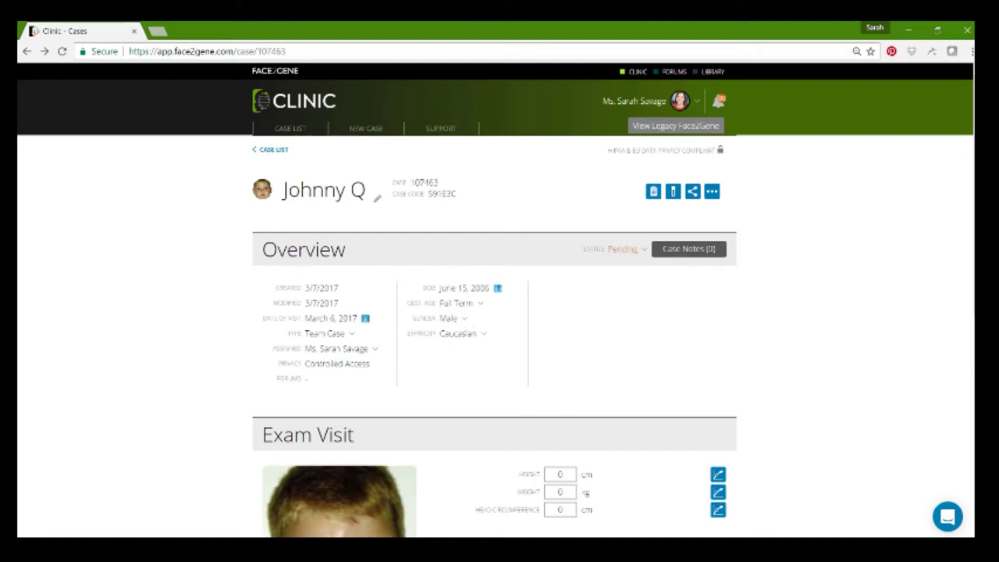
scroll(968, 344, down, 3)
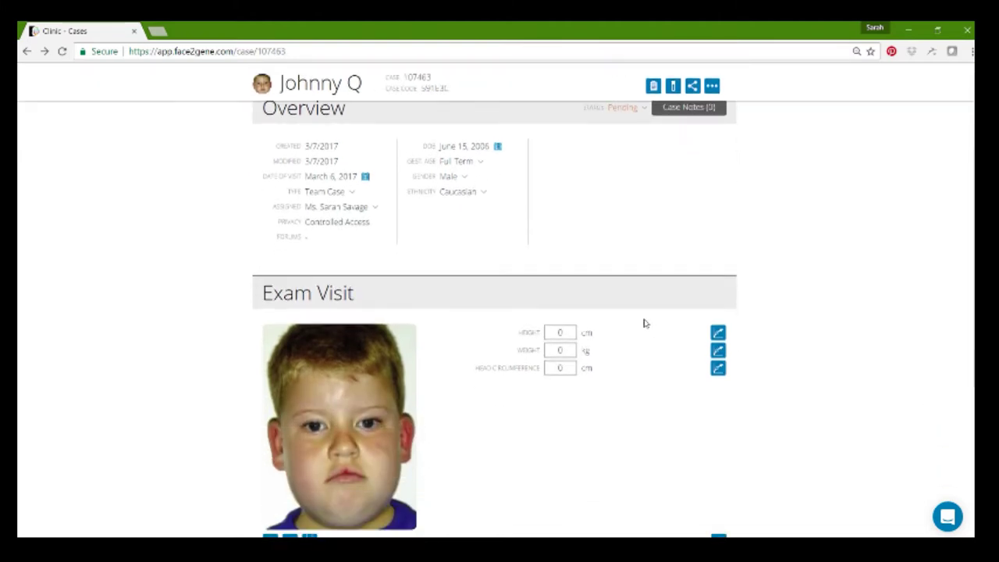
- Enter height 140 cm, weight 45 kg and head circumference 53.5 cm
click(571, 331)
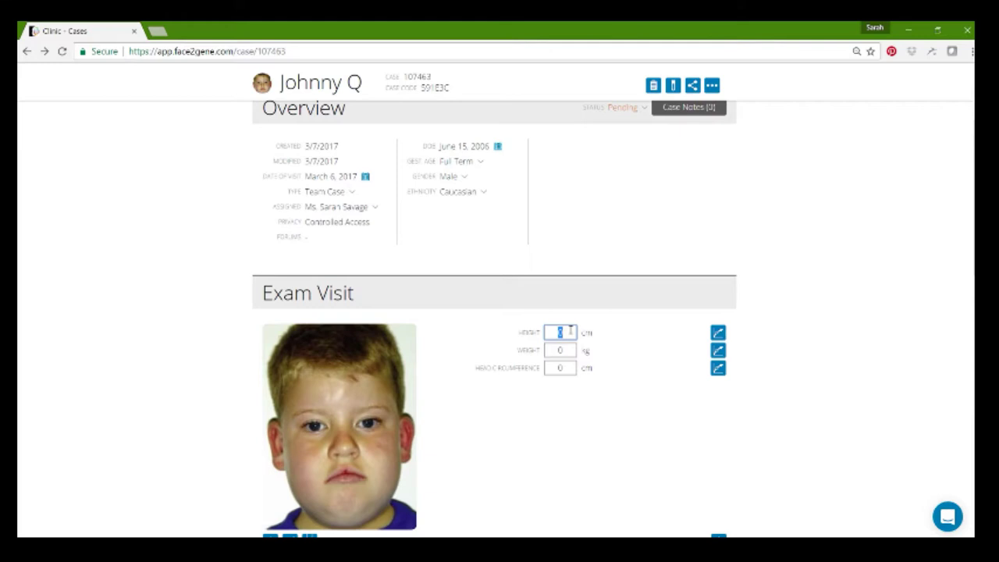
text(140)
click(565, 351)
text(45)
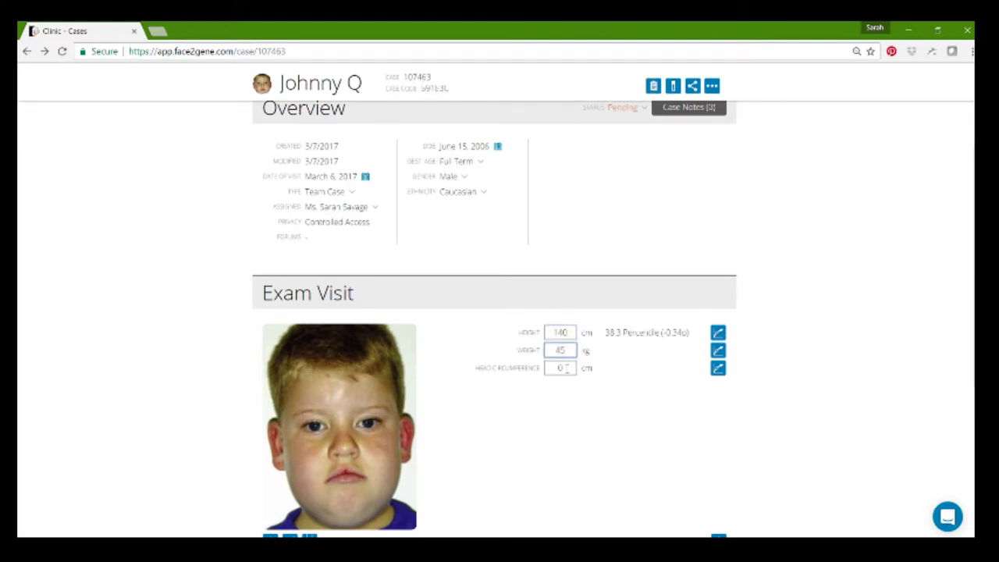
click(562, 367)
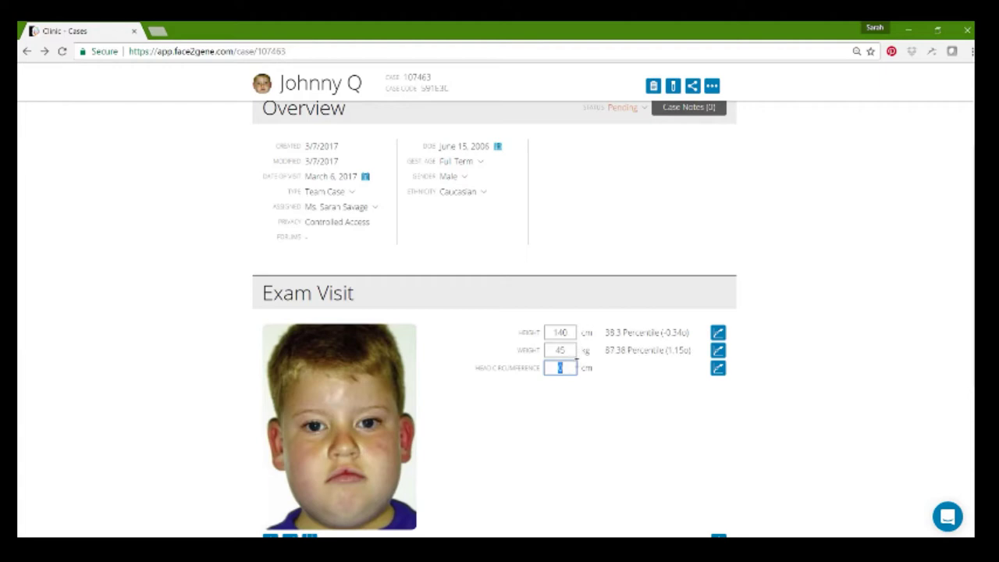
text(53.5)
key(shift+Tab)
- Review the height, weight and head circumference growth charts, then show the extra measurements
click(718, 333)
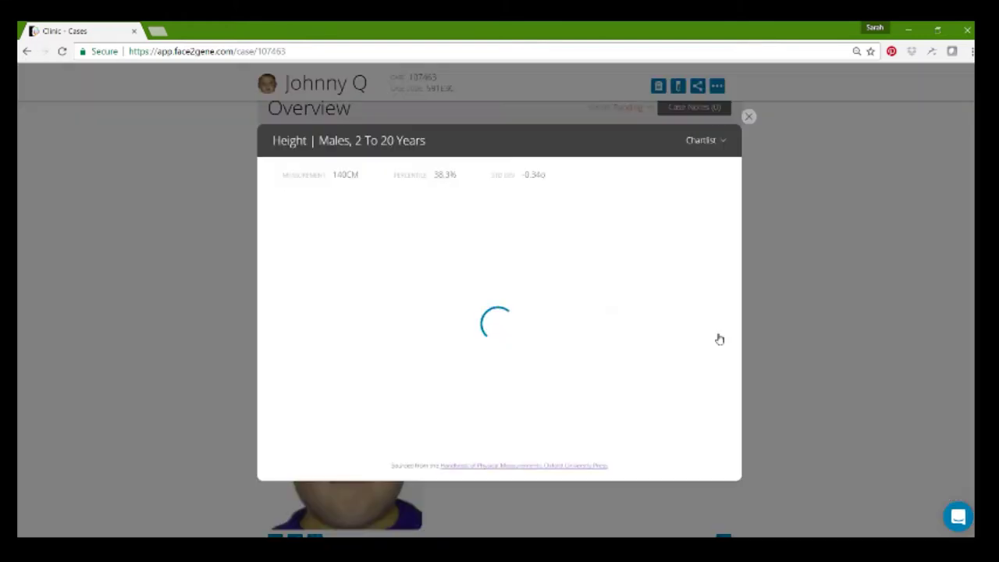
click(721, 141)
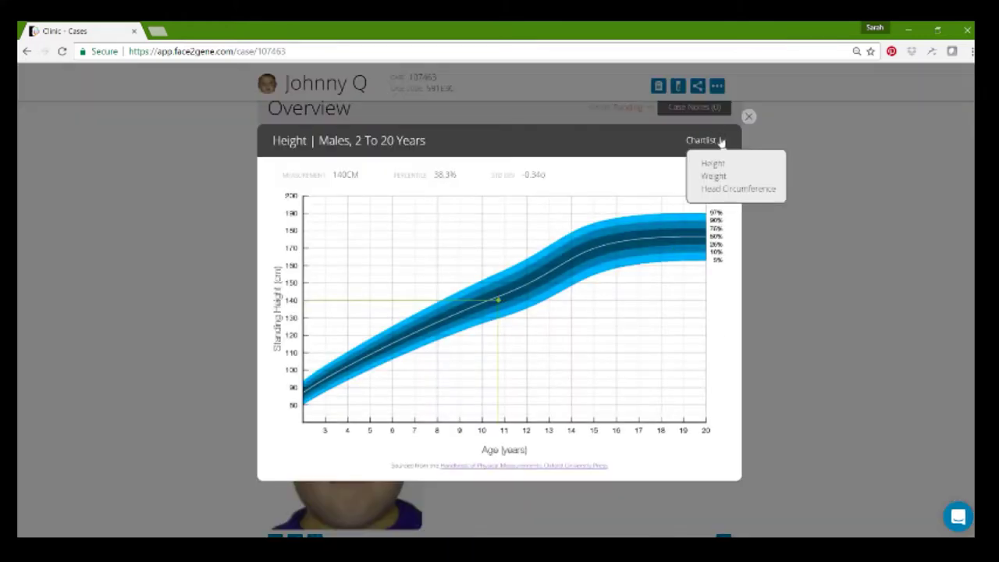
click(710, 180)
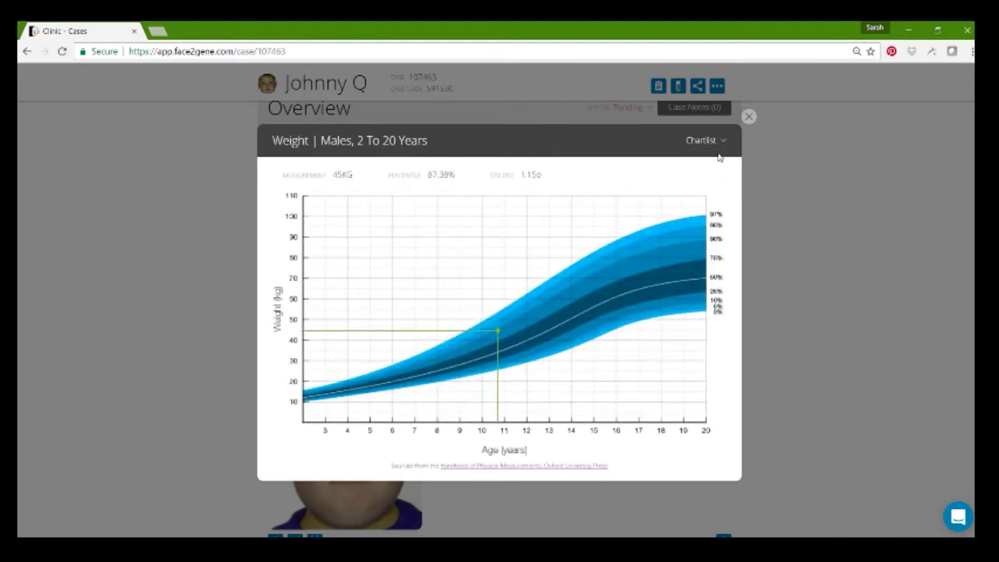
click(722, 147)
click(719, 191)
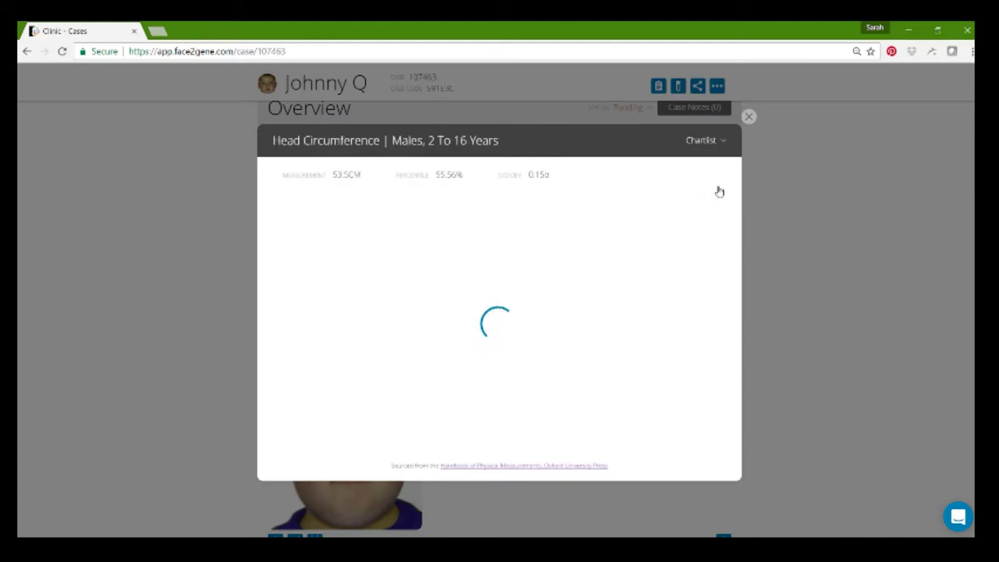
click(749, 116)
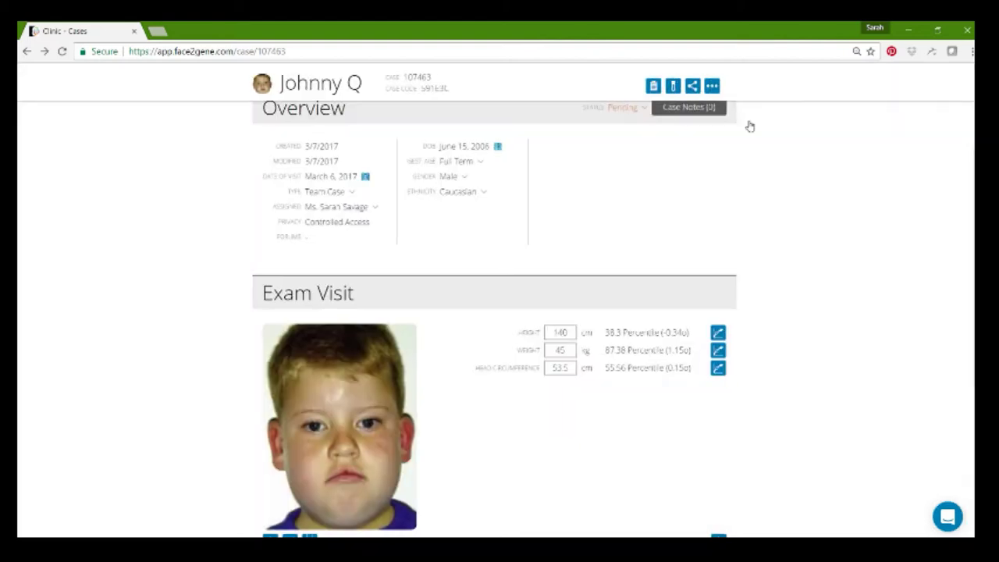
scroll(629, 440, down, 1)
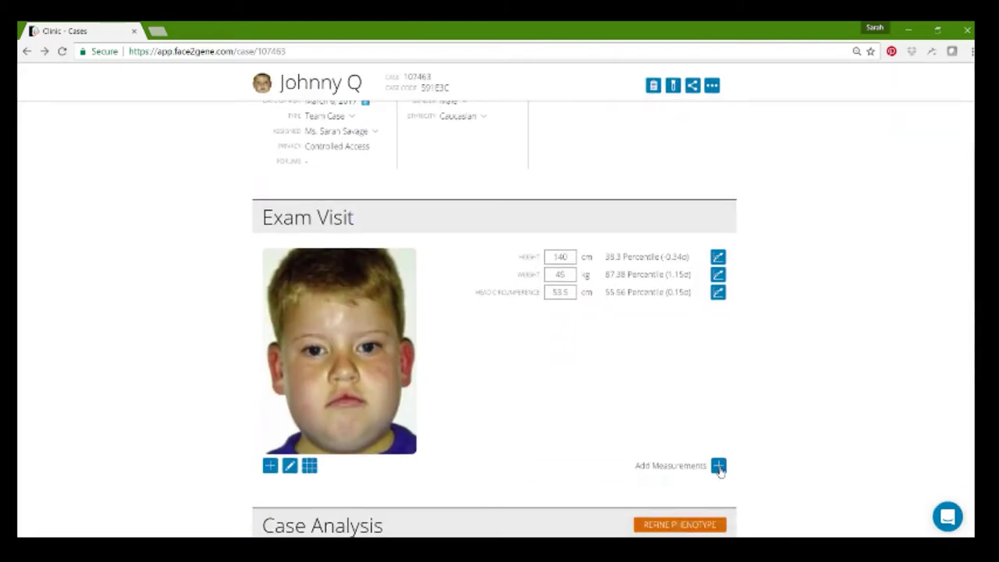
click(719, 467)
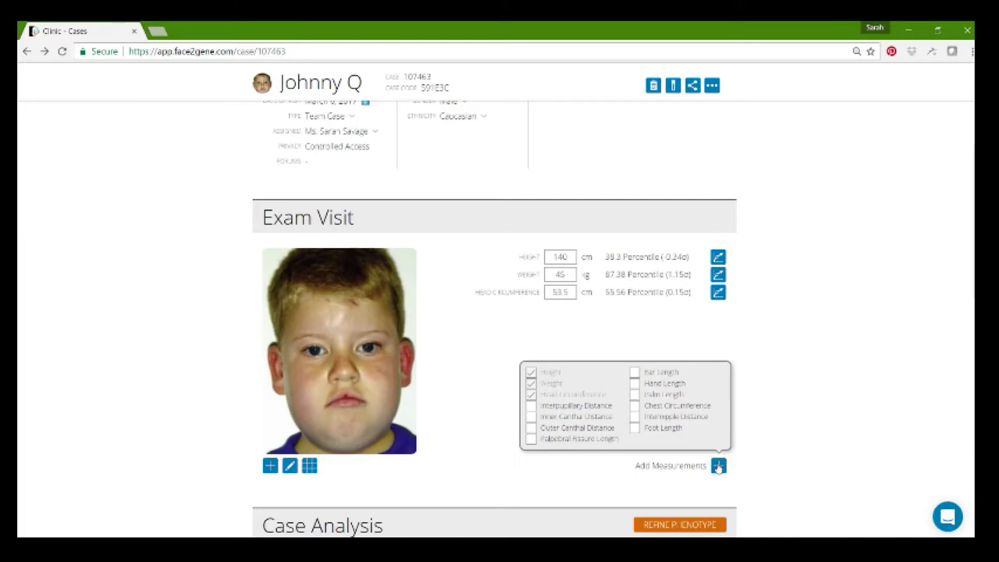
scroll(554, 460, up, 3)
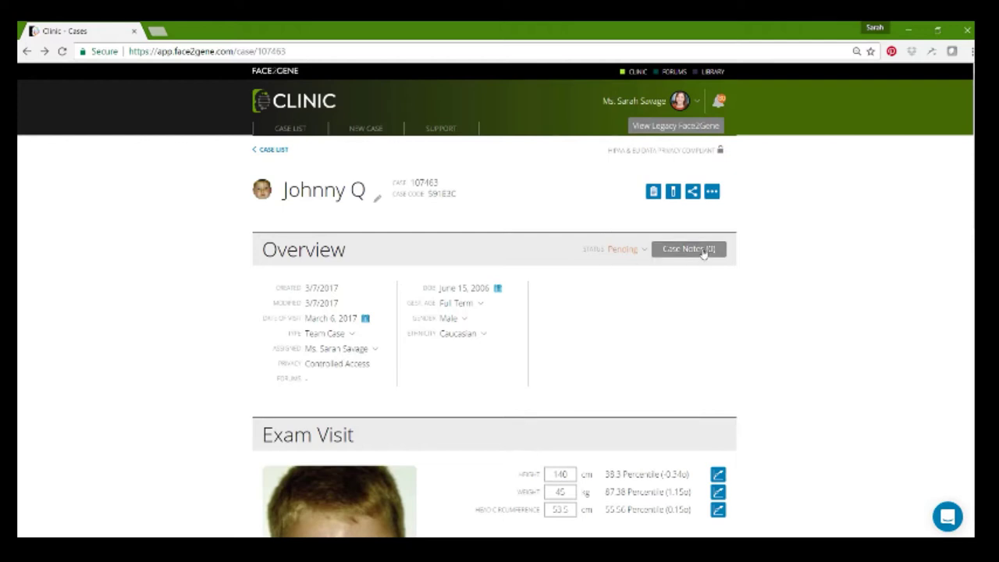
- Write the case note 'First visit to the clinic. Developmental delay and obesity.' and close Case Notes
click(702, 250)
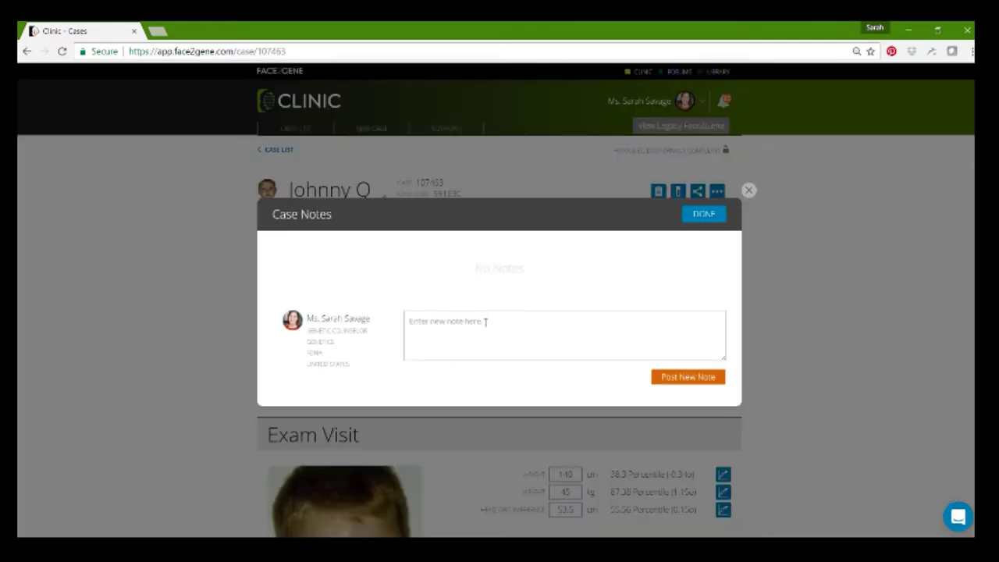
click(485, 322)
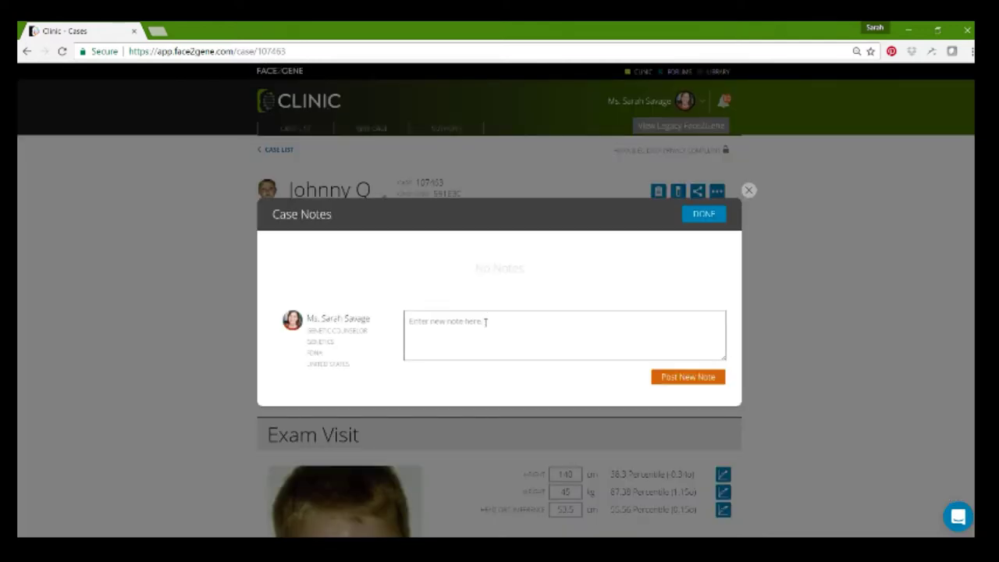
text(First visit to the clinic. Developmental delay and obesity.)
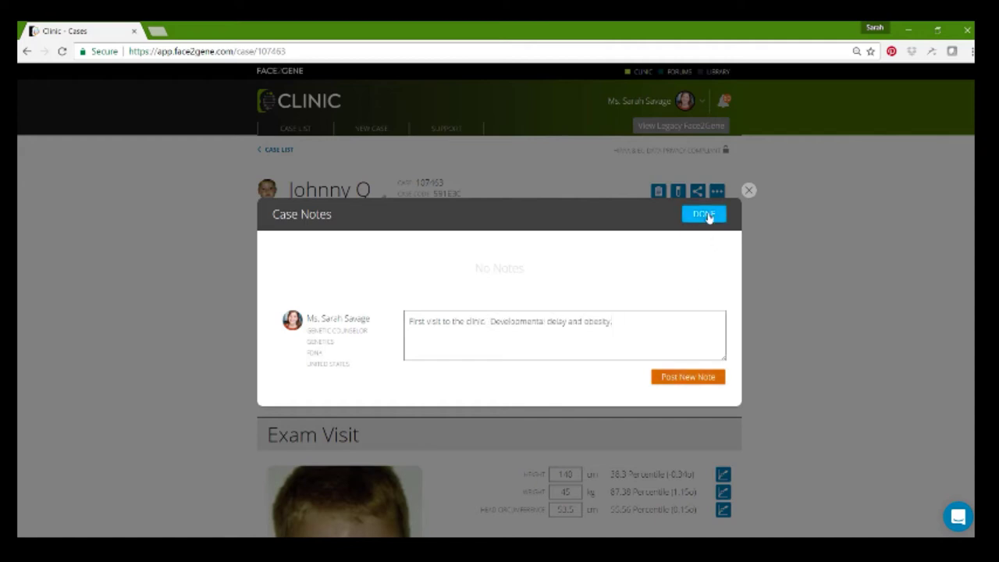
click(705, 214)
scroll(917, 305, down, 4)
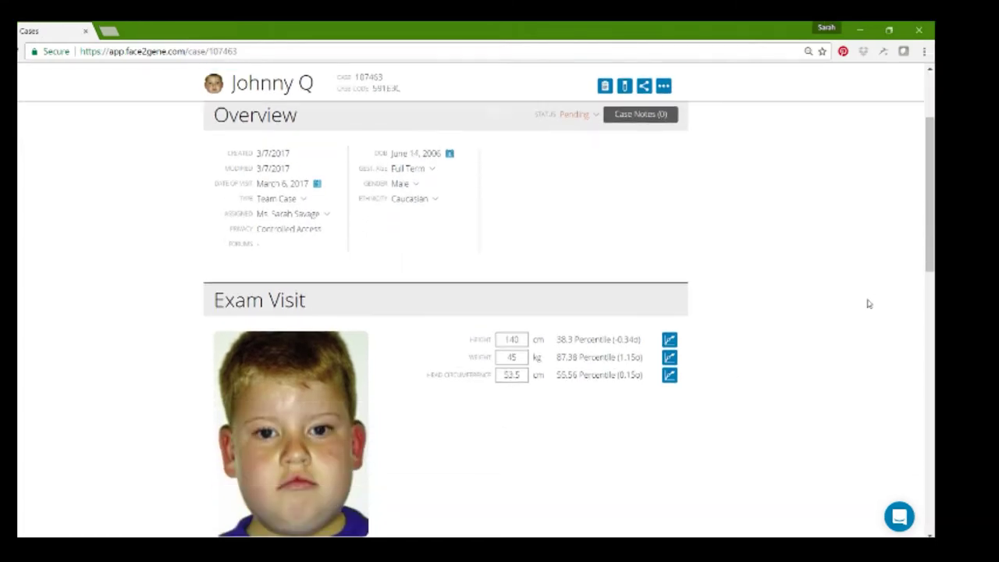
scroll(870, 304, down, 1)
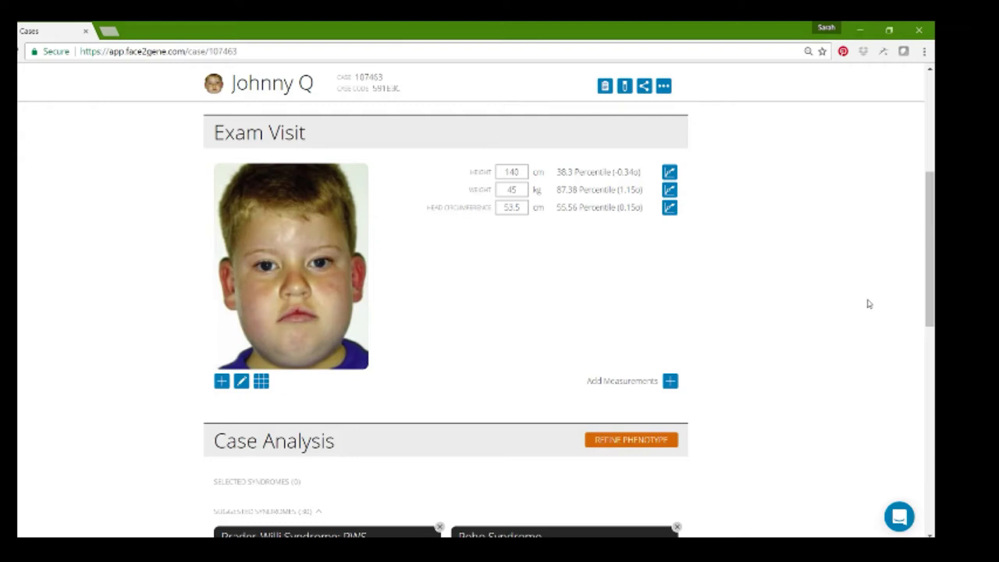
scroll(868, 305, down, 4)
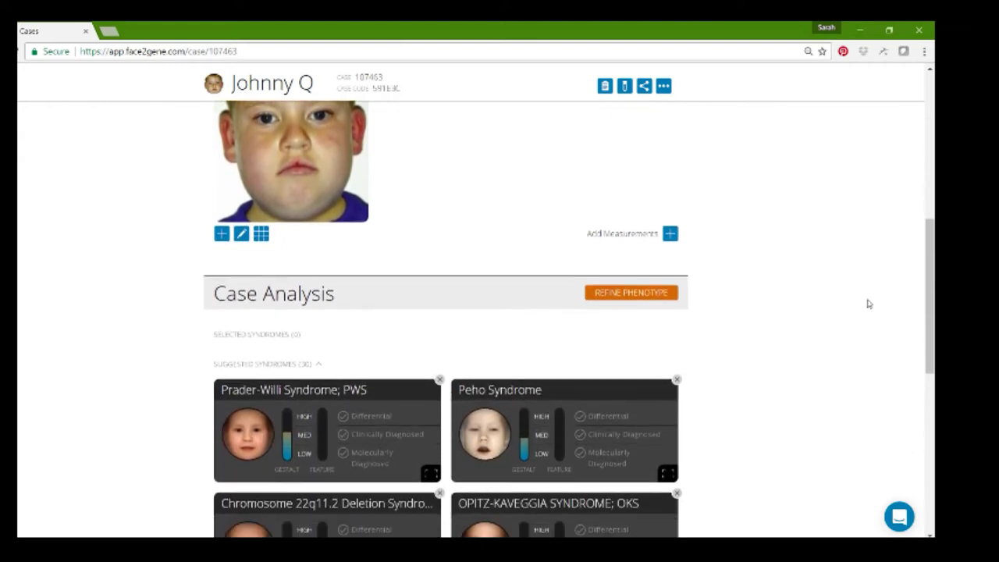
scroll(869, 305, down, 1)
scroll(868, 304, up, 1)
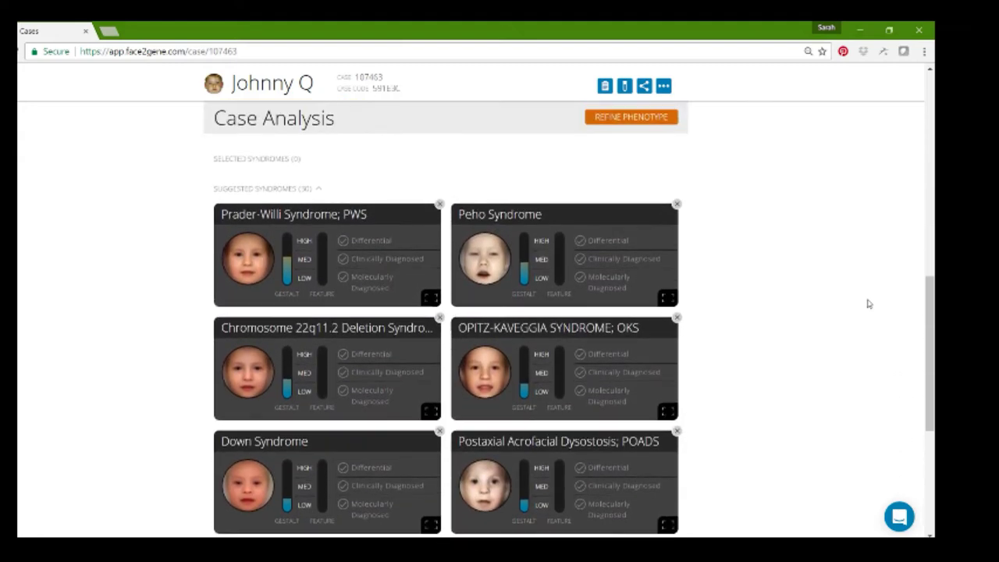
scroll(868, 305, down, 1)
scroll(868, 305, down, 4)
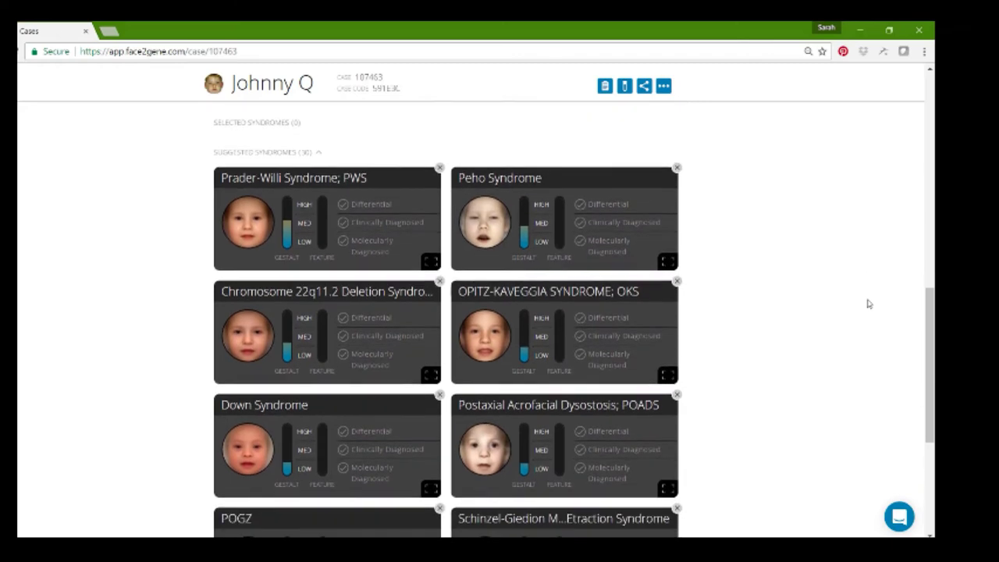
scroll(869, 304, up, 6)
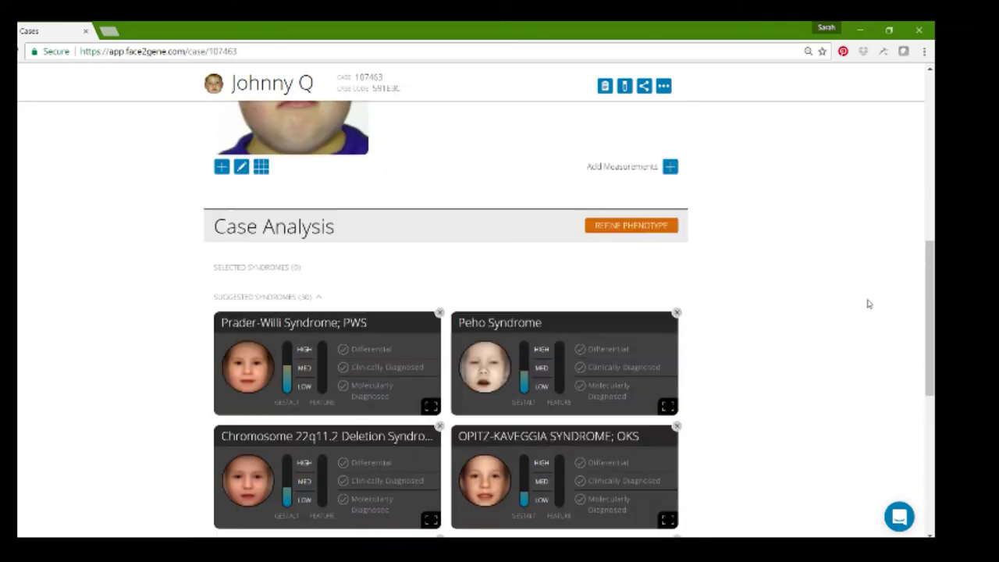
scroll(869, 304, down, 1)
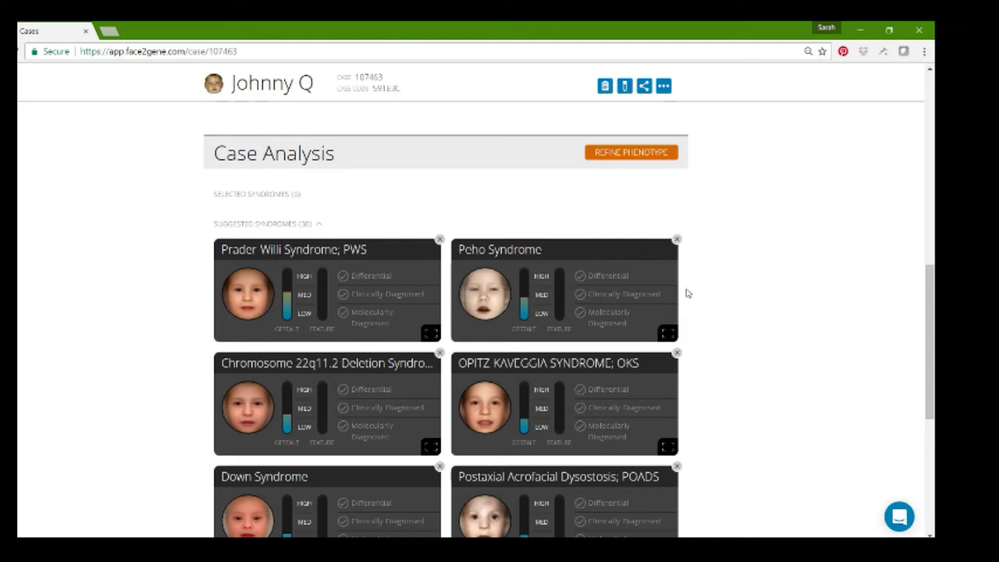
- Remove the Peho Syndrome and Down Syndrome cards and load further suggestions below Prader-Willi
click(677, 242)
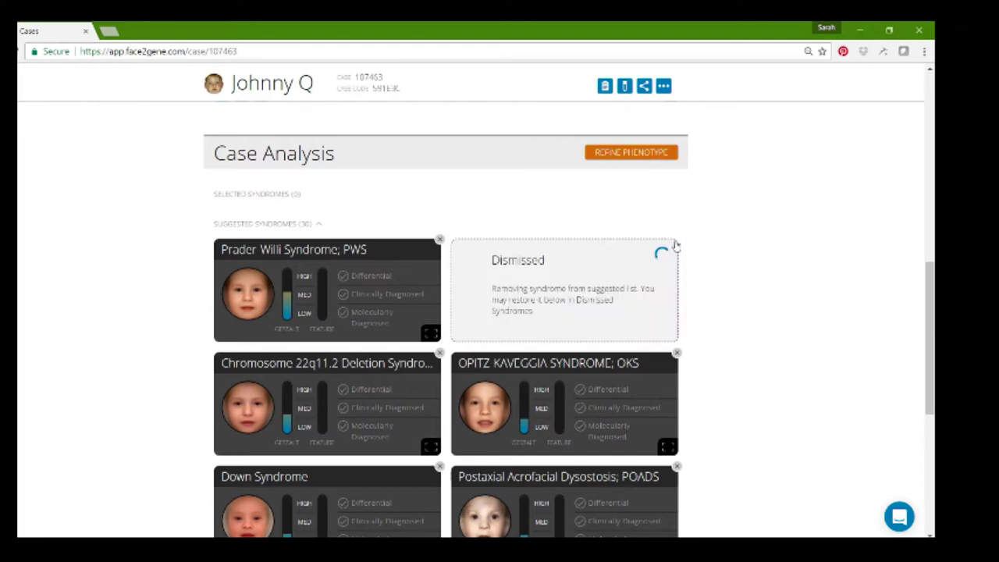
click(438, 469)
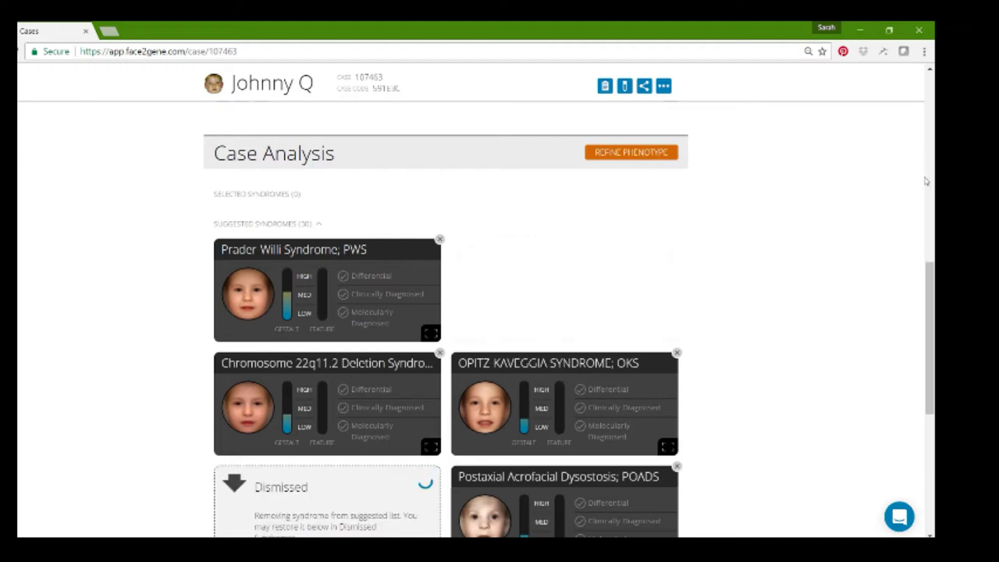
drag(925, 277, 919, 389)
scroll(928, 387, down, 2)
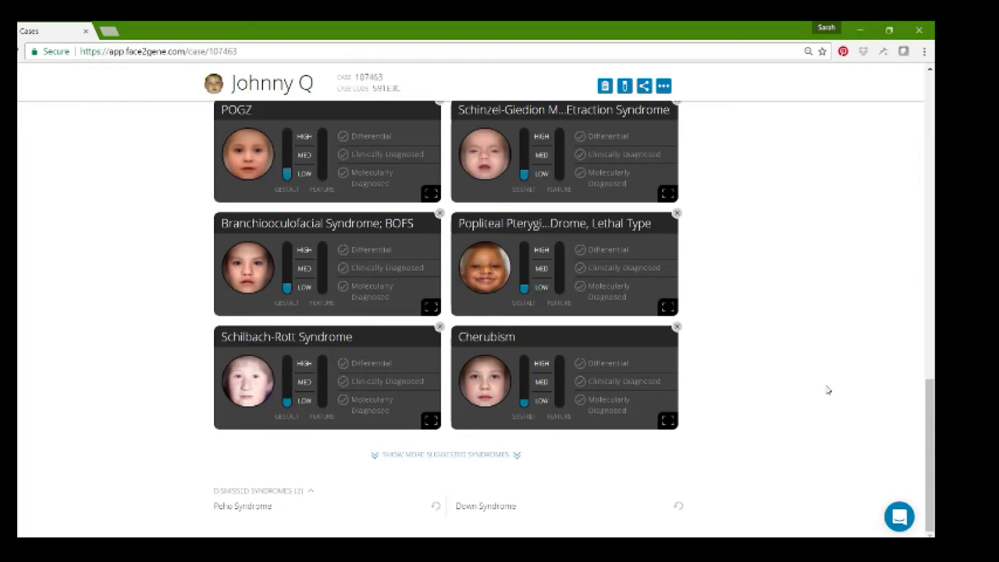
mouse_move(926, 423)
mouse_down()
mouse_move(929, 277)
mouse_move(929, 420)
mouse_up()
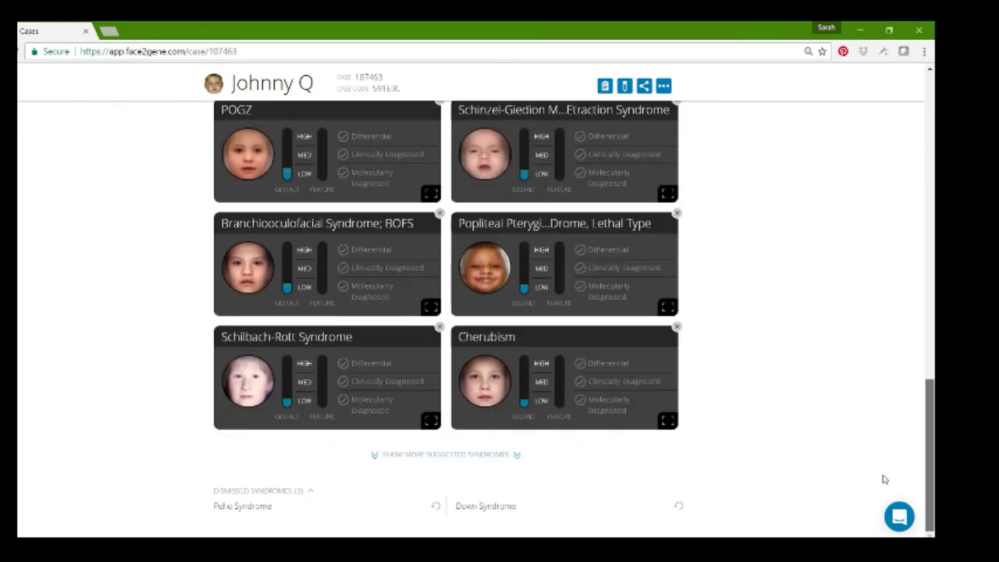
click(429, 455)
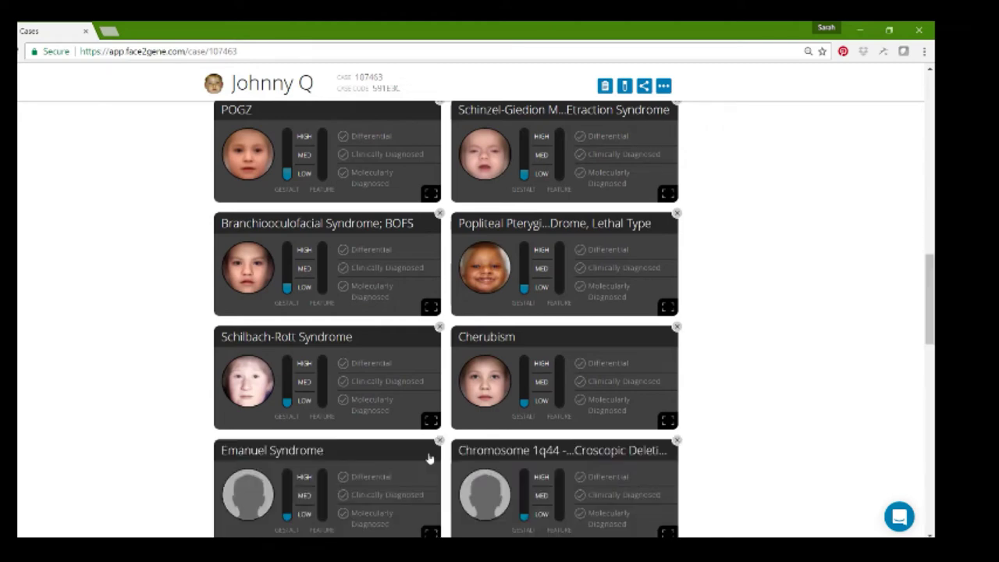
drag(930, 317, 932, 242)
scroll(932, 242, down, 2)
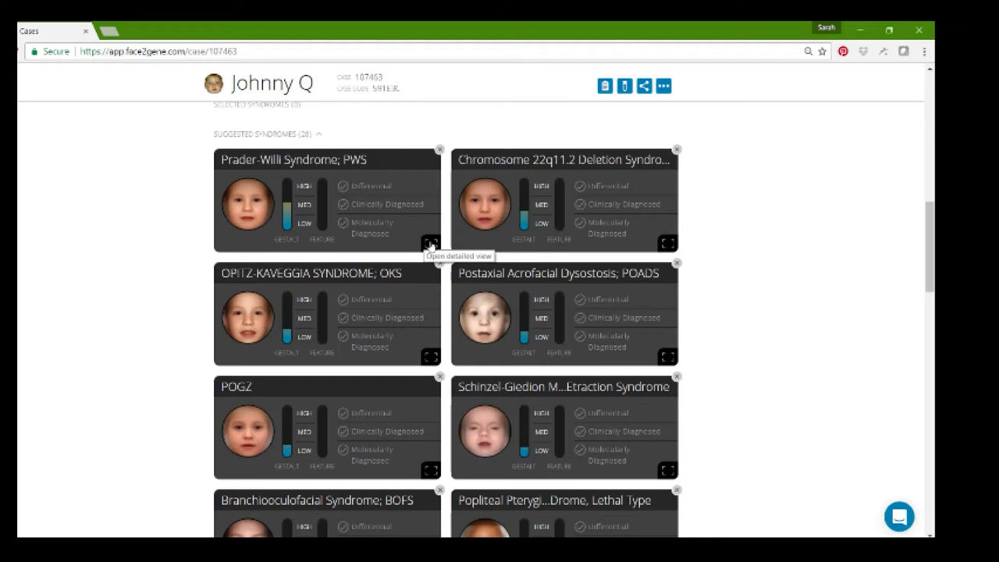
- Open Prader-Willi Syndrome's details, toggle the heat maps on and off, and show the split view
click(430, 244)
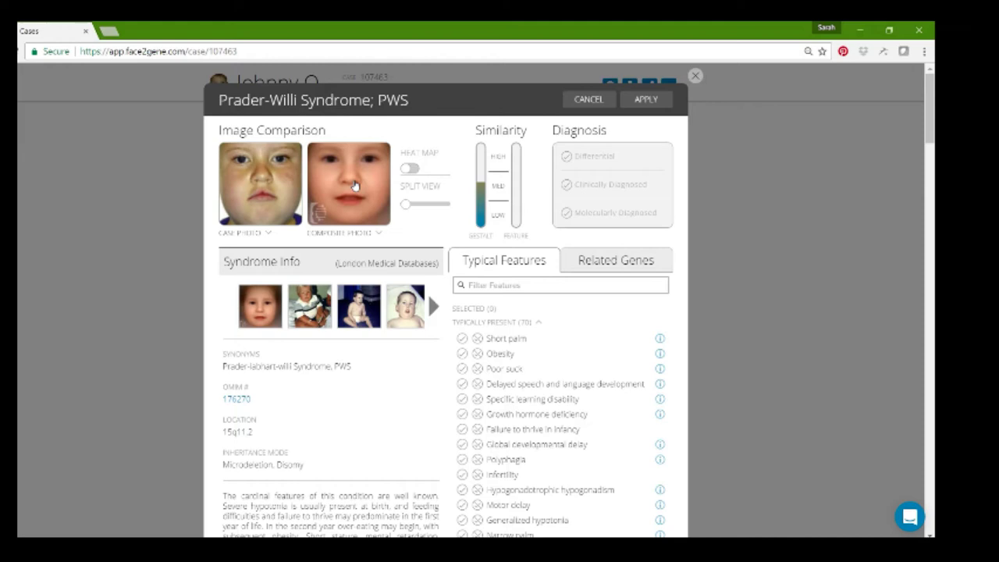
click(380, 234)
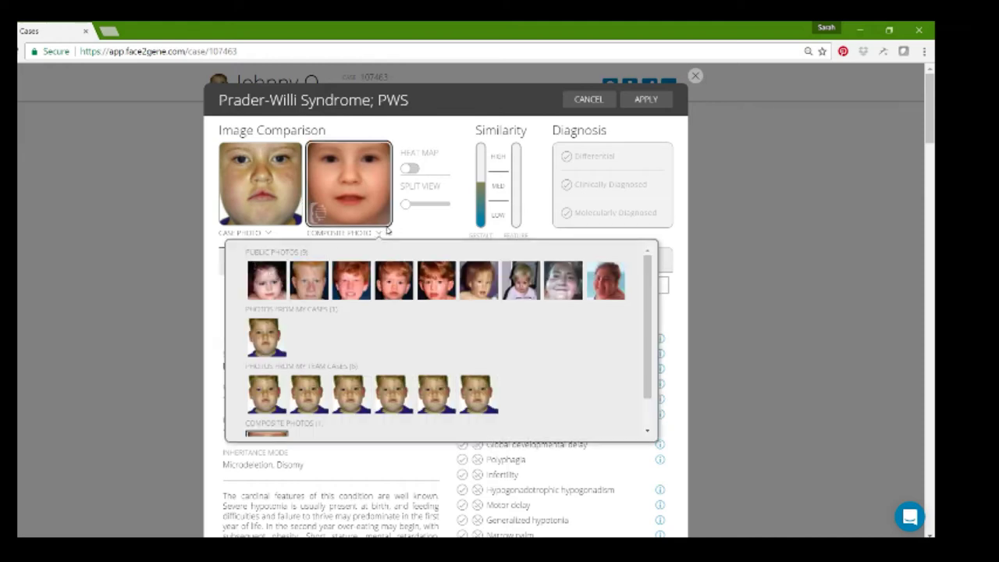
click(379, 233)
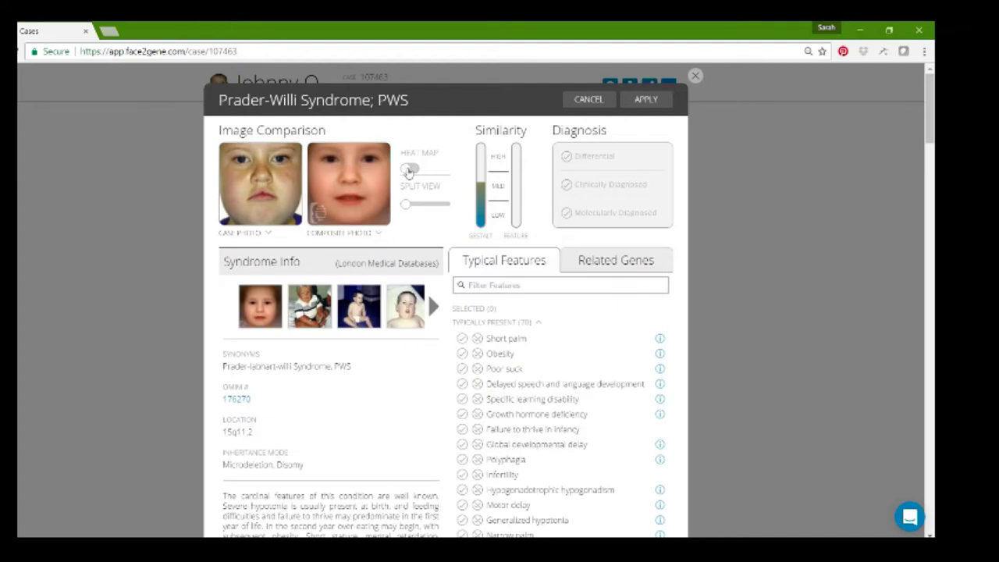
click(407, 170)
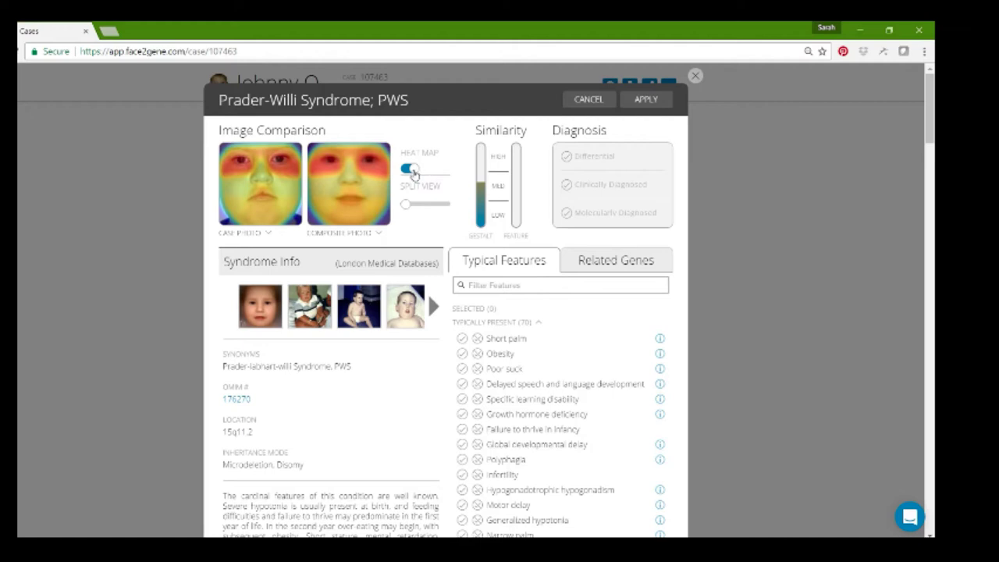
click(412, 170)
drag(406, 204, 426, 209)
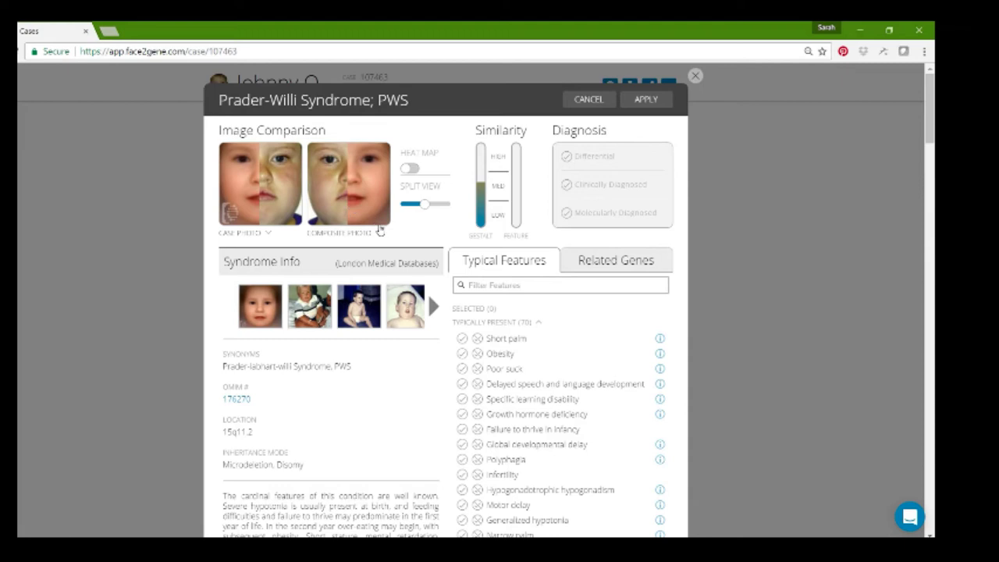
- Compare against the first public photo, then switch back to the composite photo
click(380, 236)
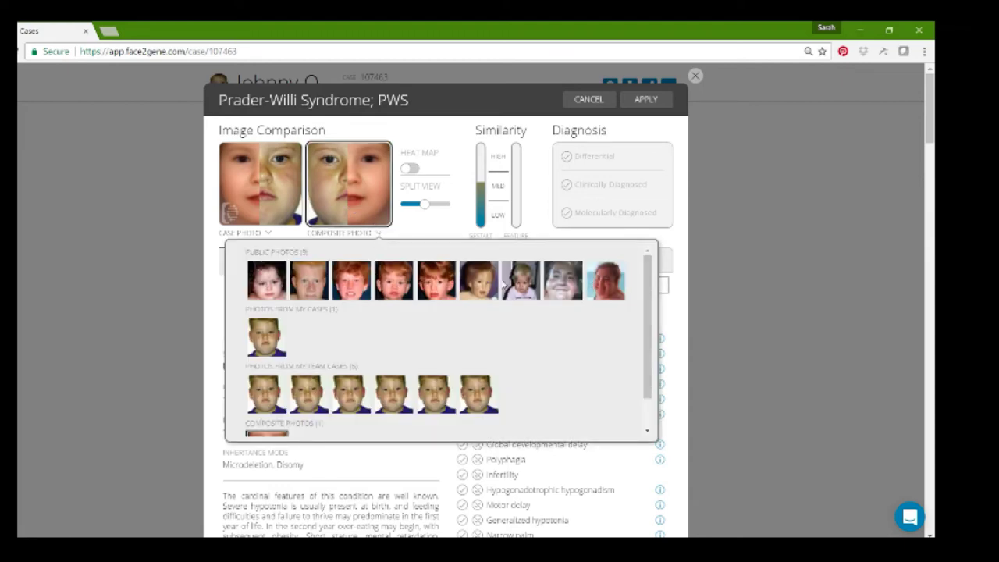
click(266, 280)
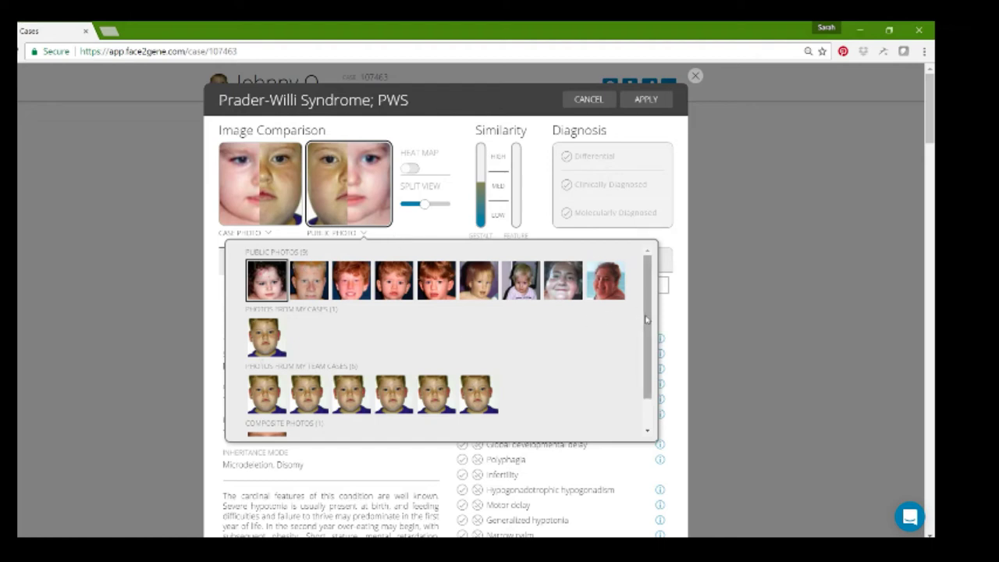
scroll(645, 317, down, 1)
click(250, 423)
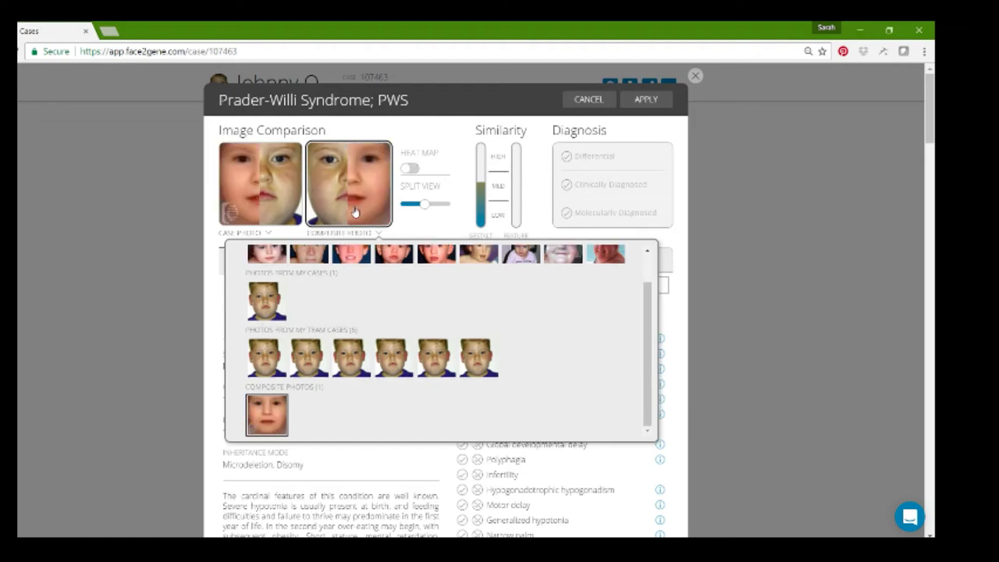
click(379, 236)
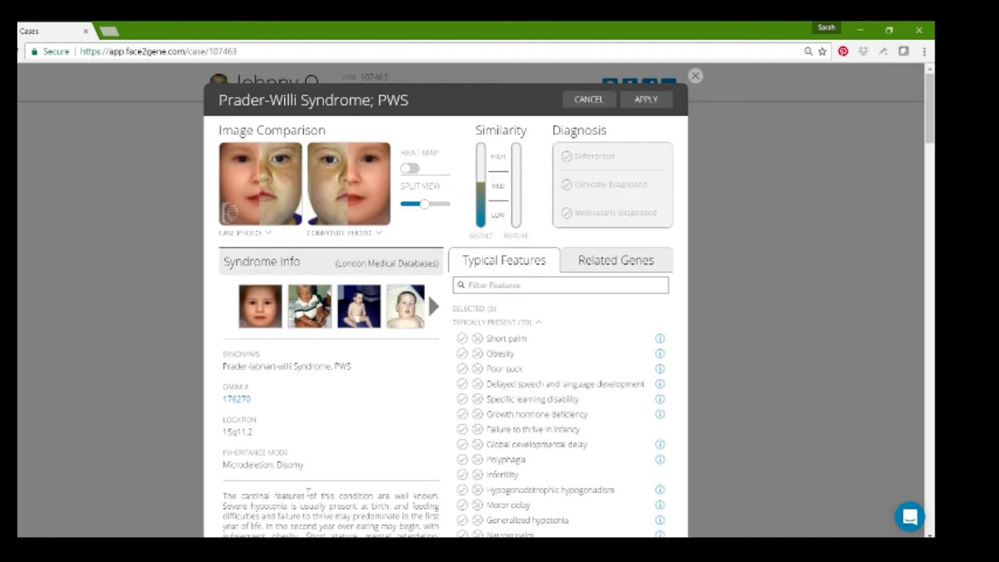
- Mark Failure to thrive, Poor suck, Obesity, Polyphagia and Global developmental delay as present
scroll(308, 493, down, 15)
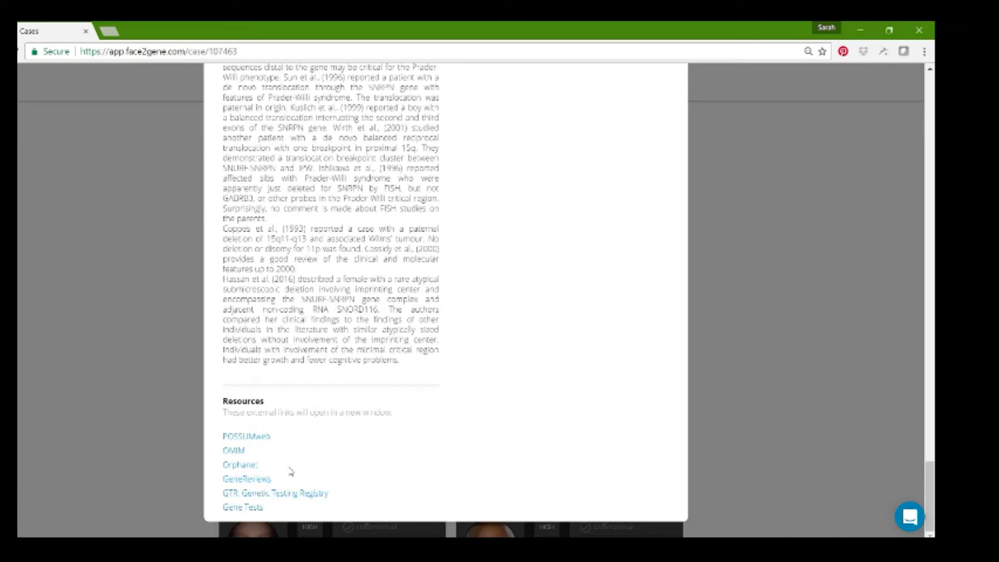
scroll(289, 471, up, 15)
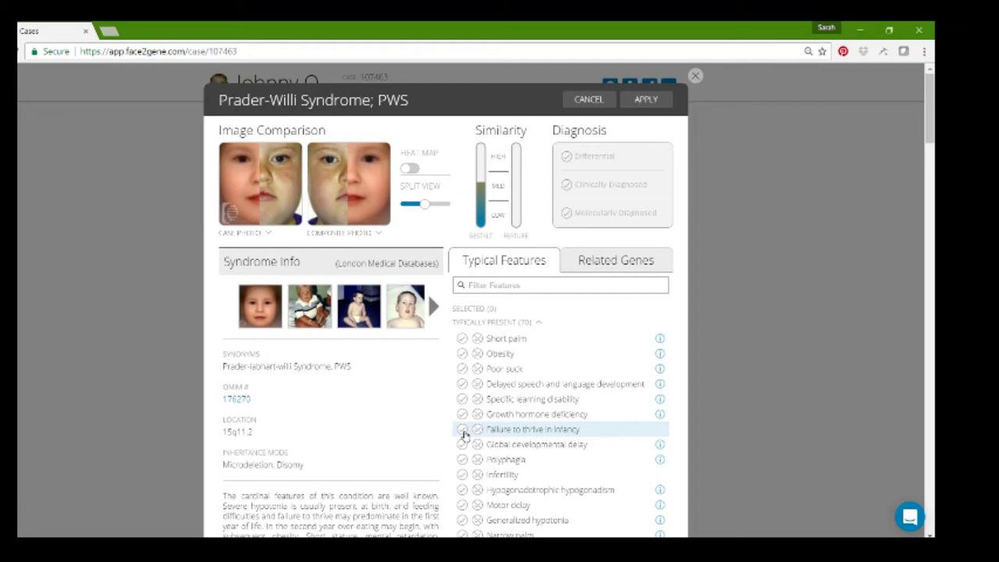
click(462, 430)
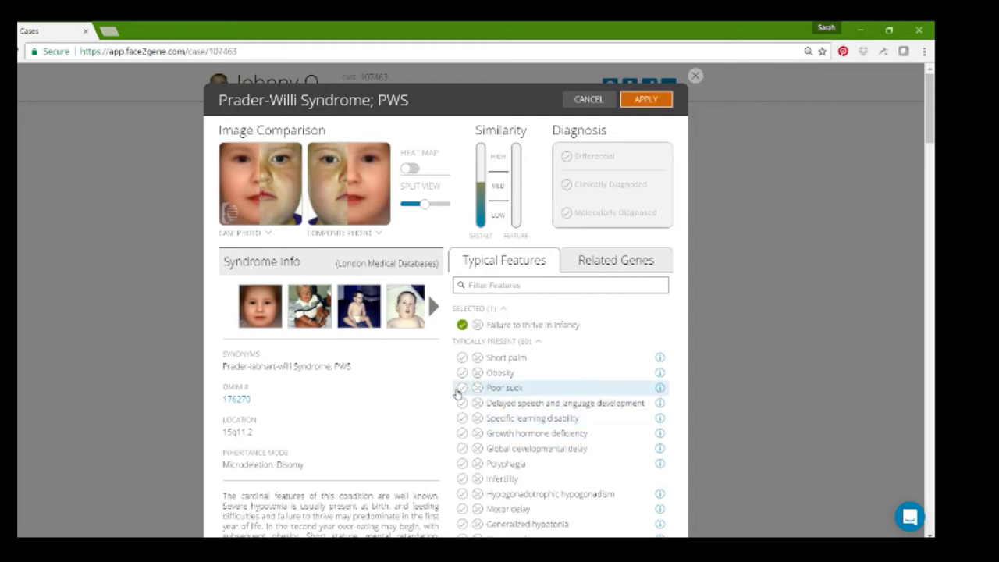
click(461, 390)
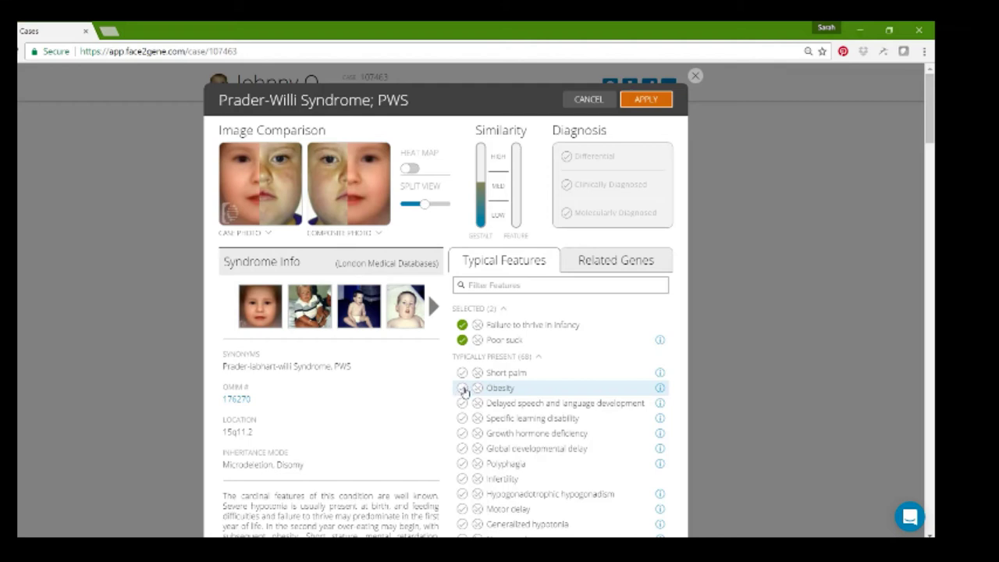
click(462, 388)
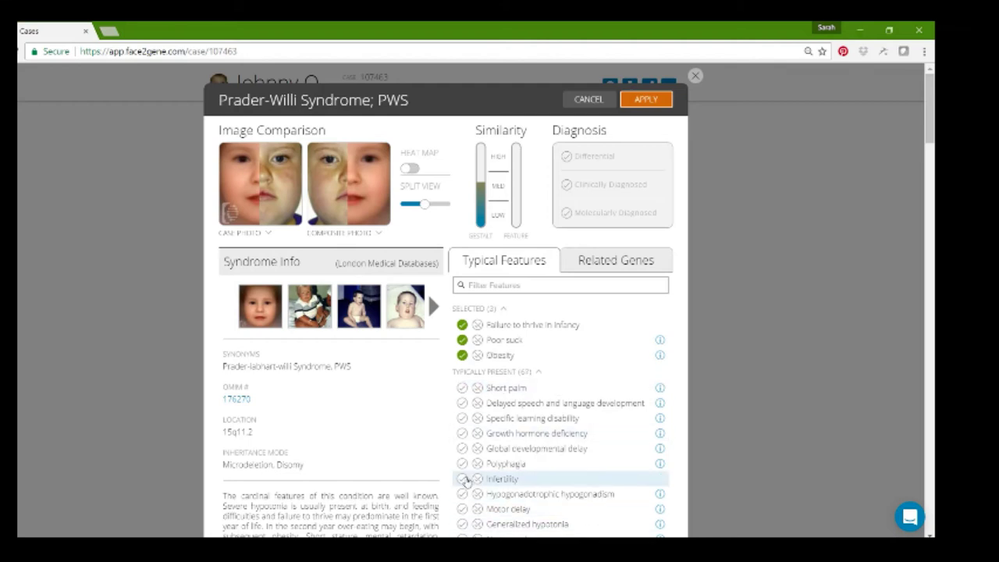
click(462, 464)
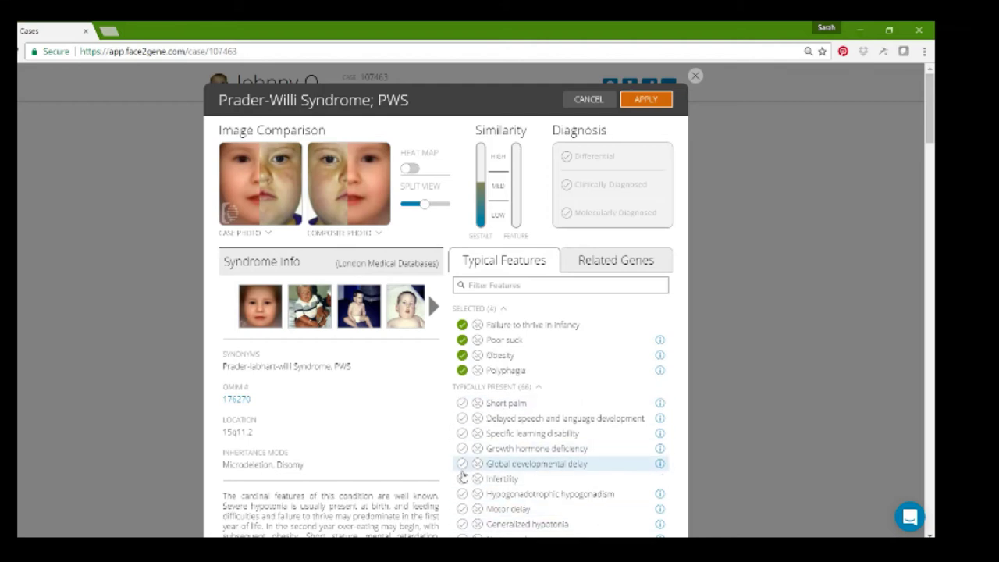
click(462, 466)
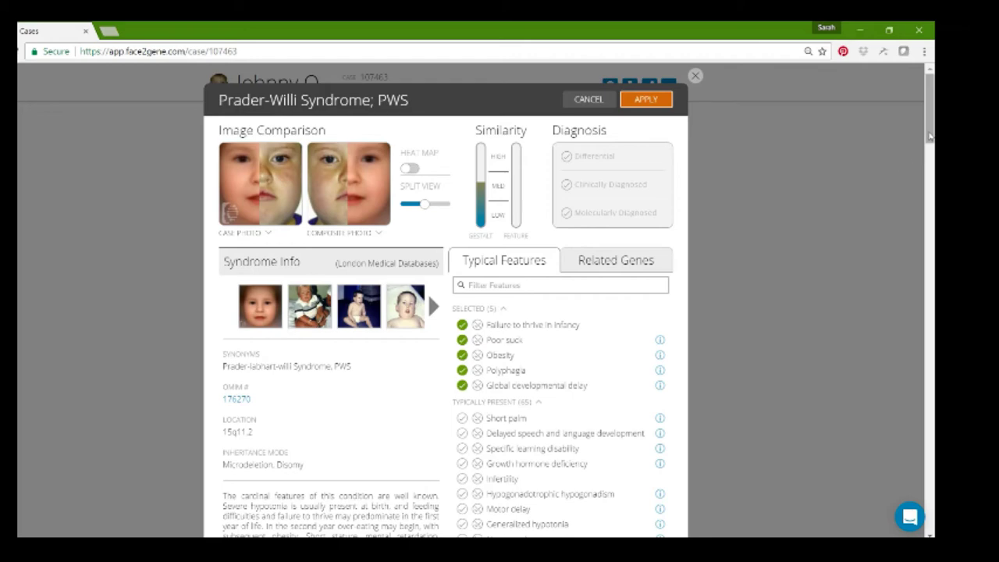
- Mark Short stature absent and Cryptorchidism present, then view Narrow palm's description
drag(929, 141, 929, 169)
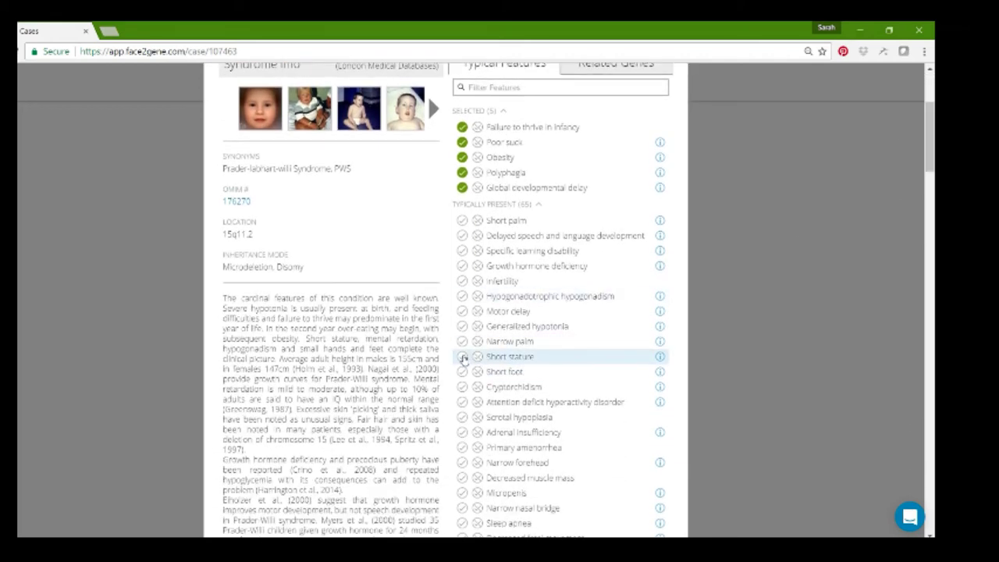
click(478, 358)
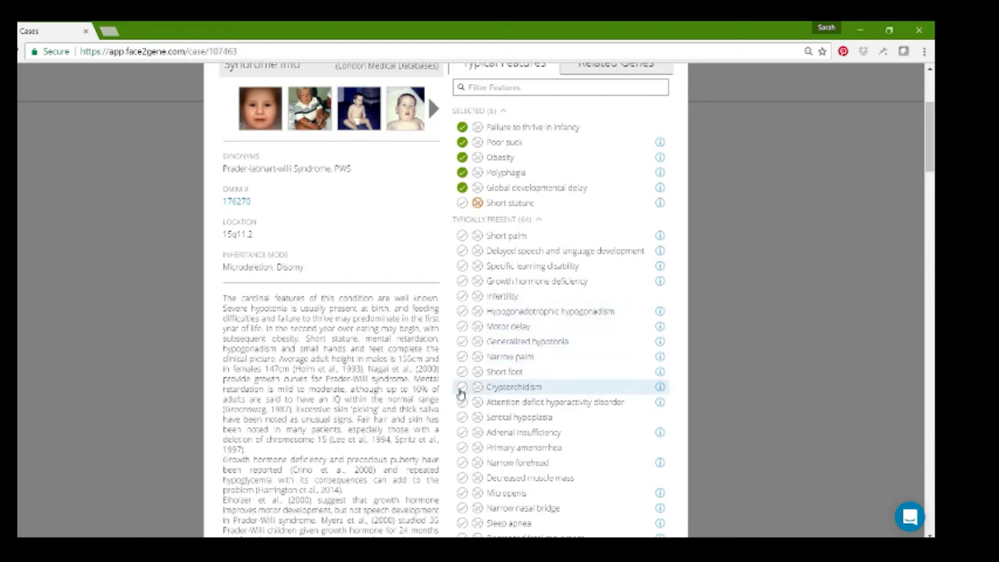
click(461, 389)
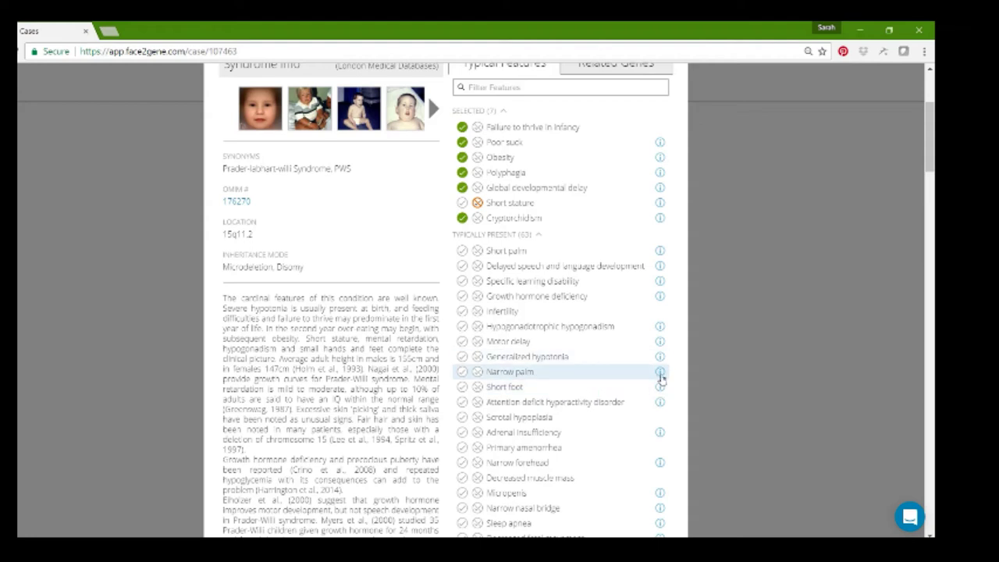
click(660, 373)
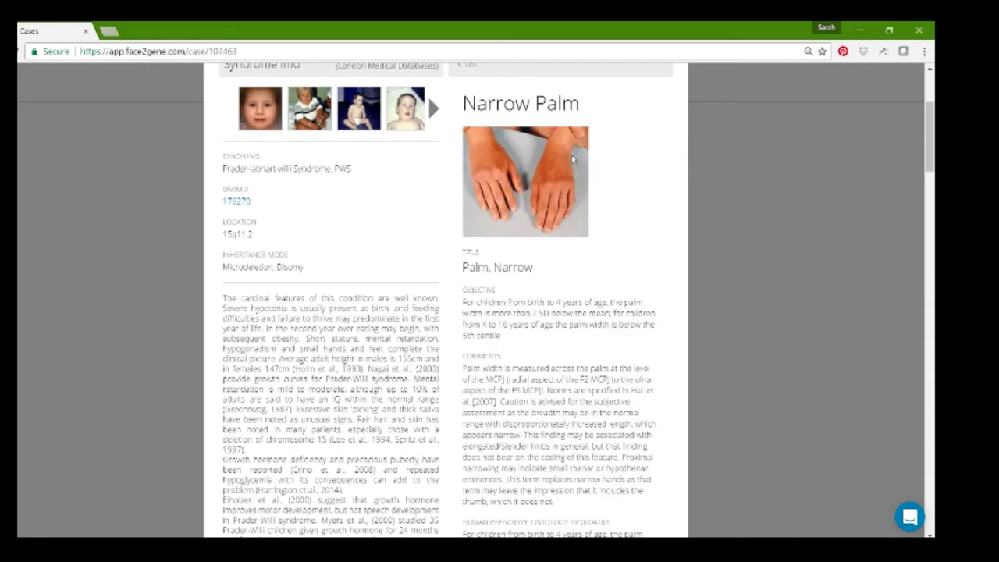
- Review the genes related to Prader-Willi Syndrome, including the SNRPN gene details
scroll(460, 102, up, 1)
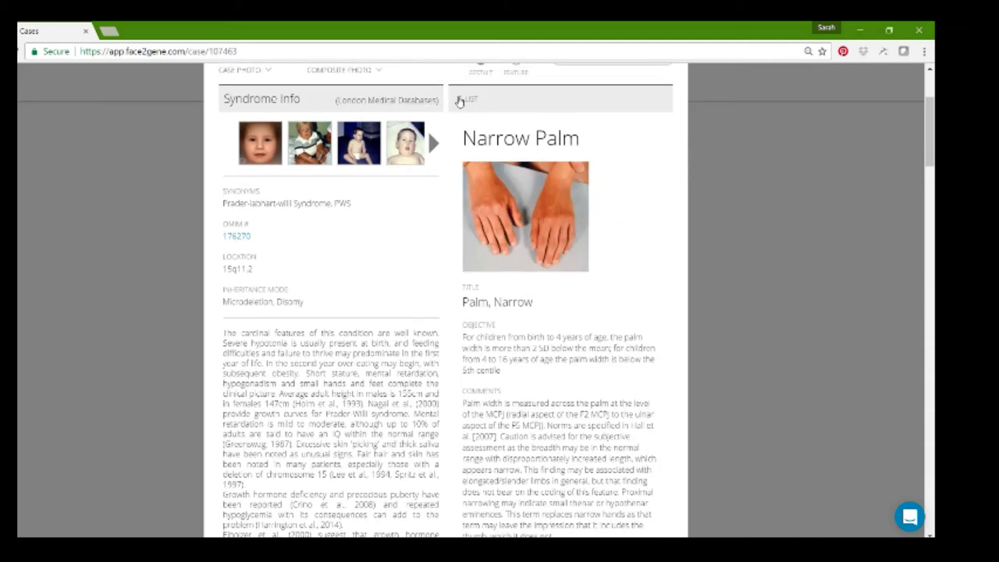
click(460, 101)
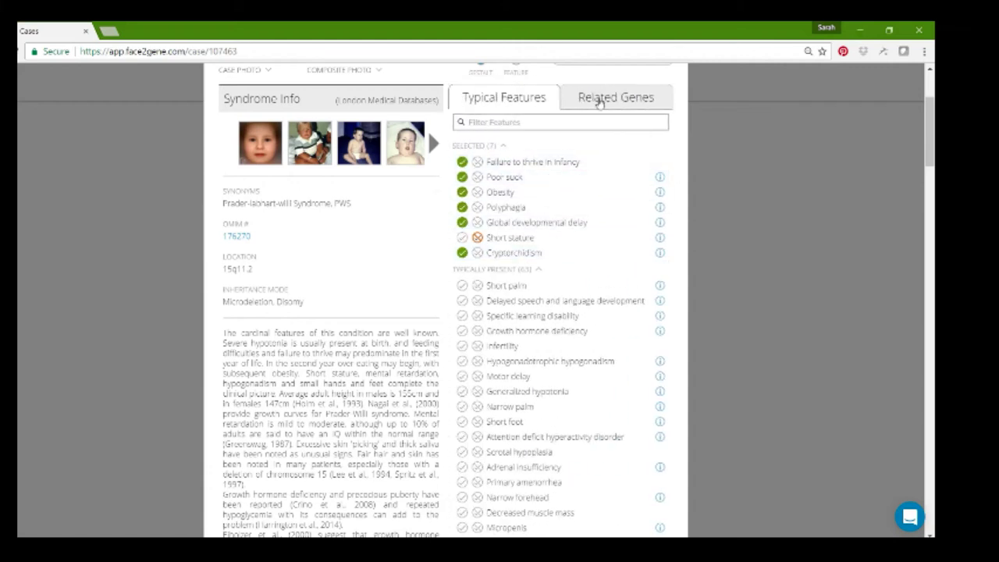
click(600, 101)
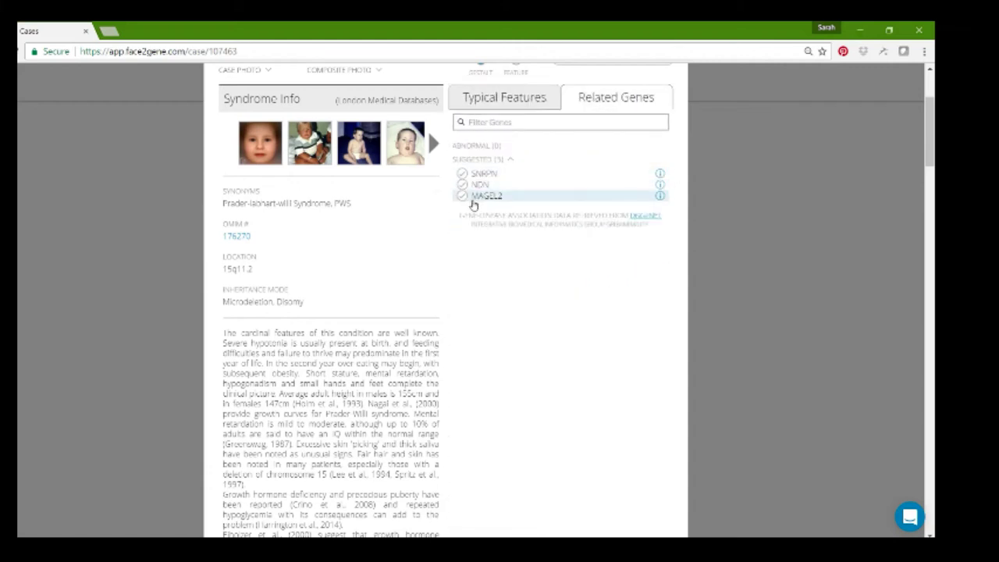
click(659, 174)
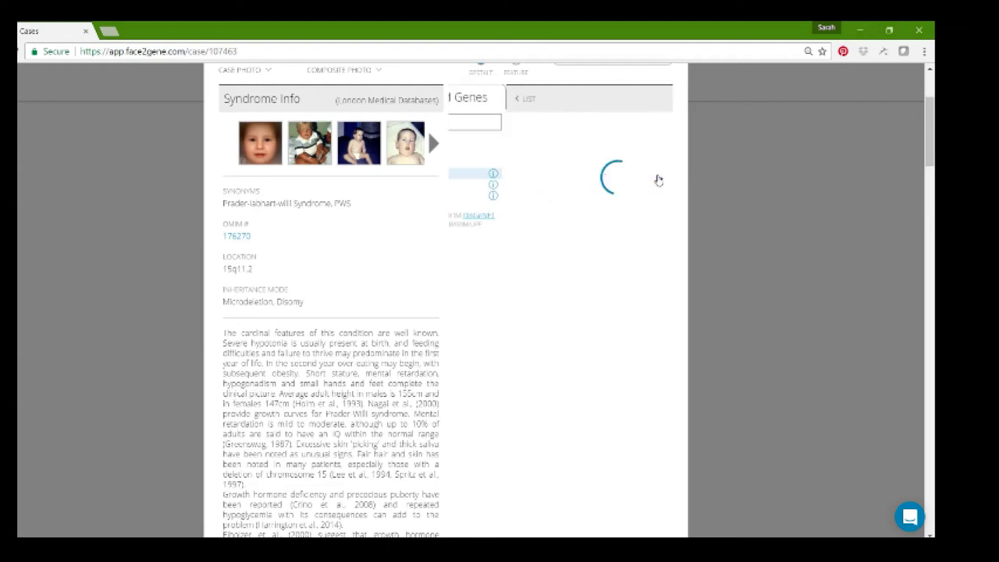
click(466, 98)
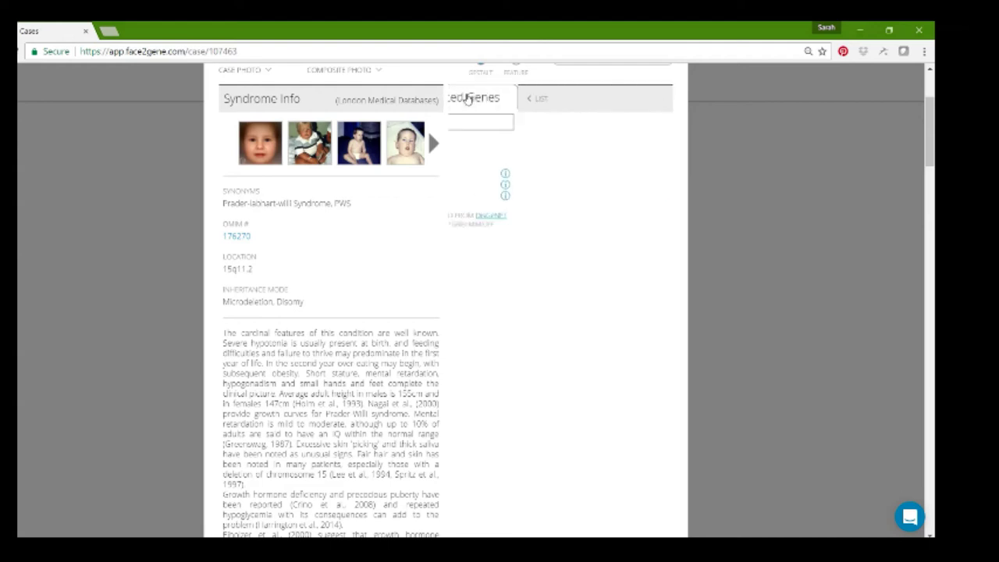
- Apply the Prader-Willi feature changes: 7 features selected, with Short stature marked absent
click(466, 98)
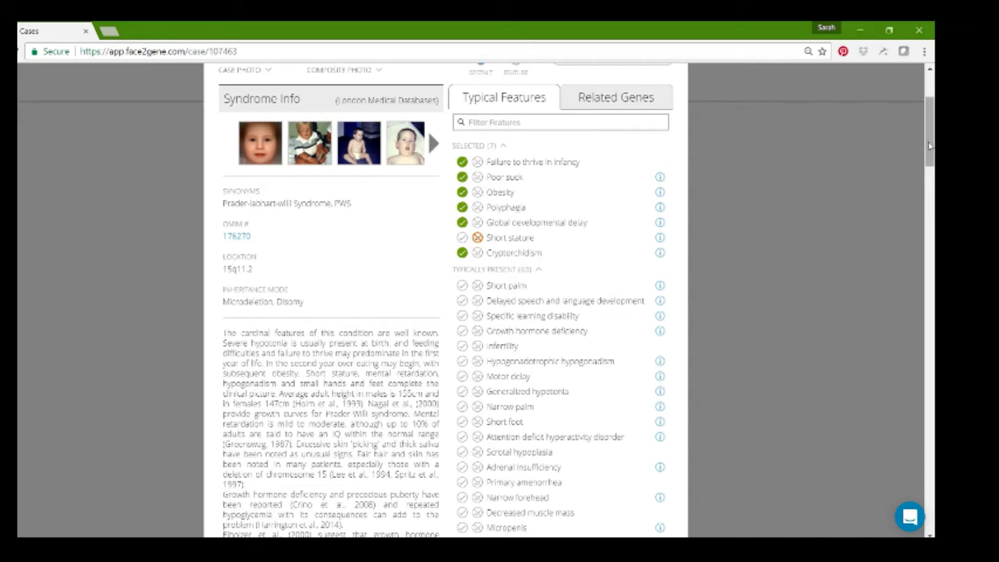
scroll(930, 145, up, 3)
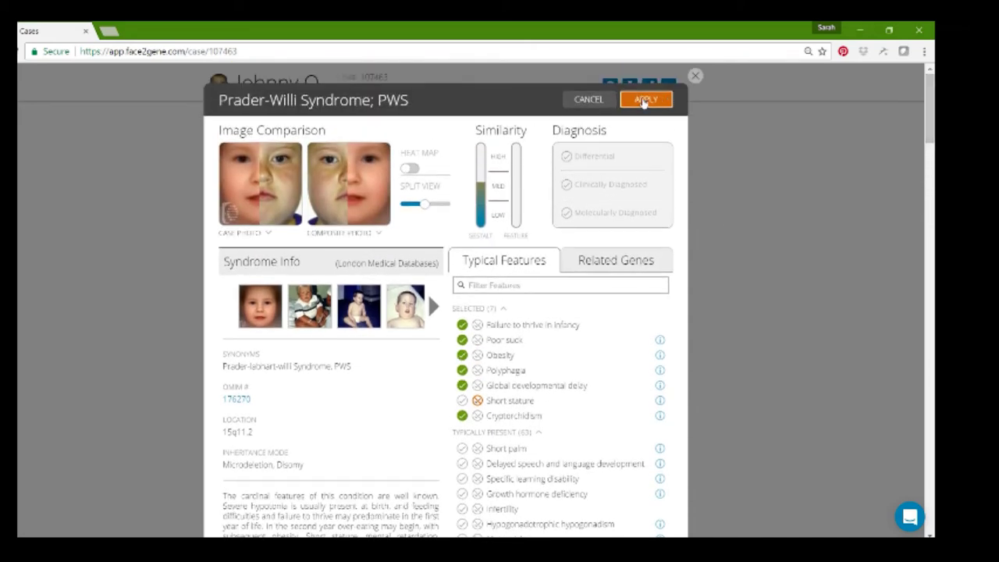
click(644, 100)
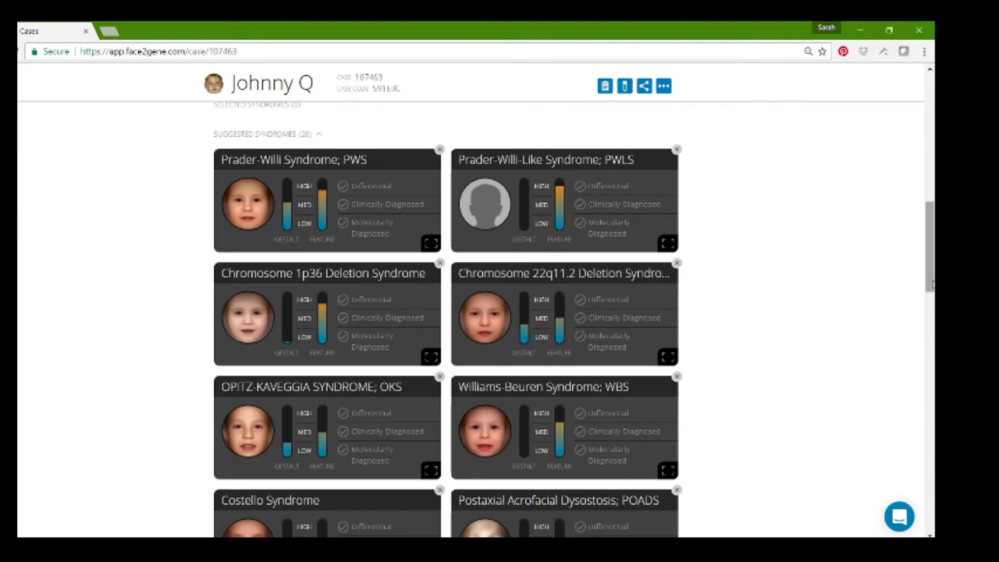
scroll(645, 232, up, 2)
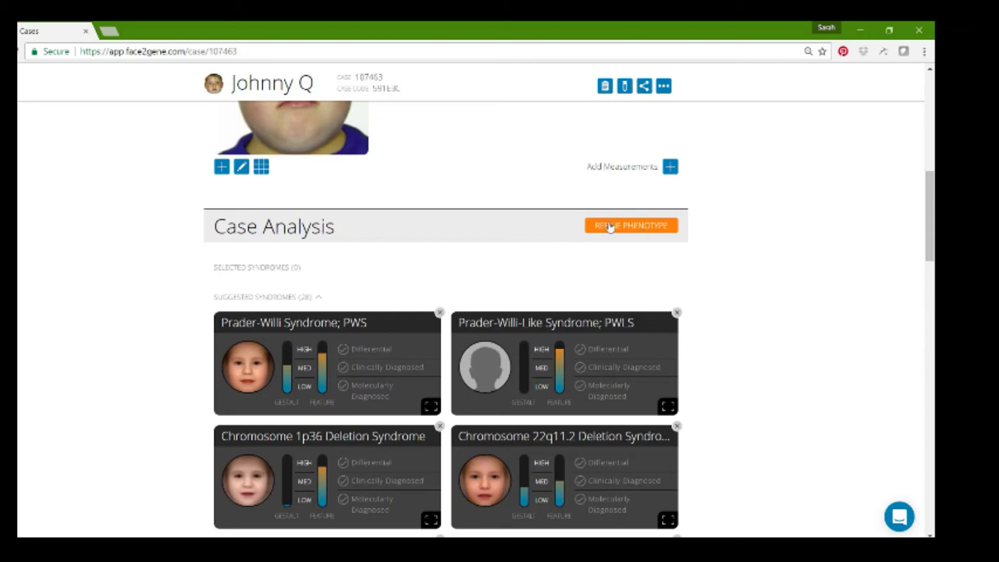
- Open Refine Phenotype, browse the Syndromes, Genes and Features tabs, and read the Upslanted palpebral fissure description
click(622, 226)
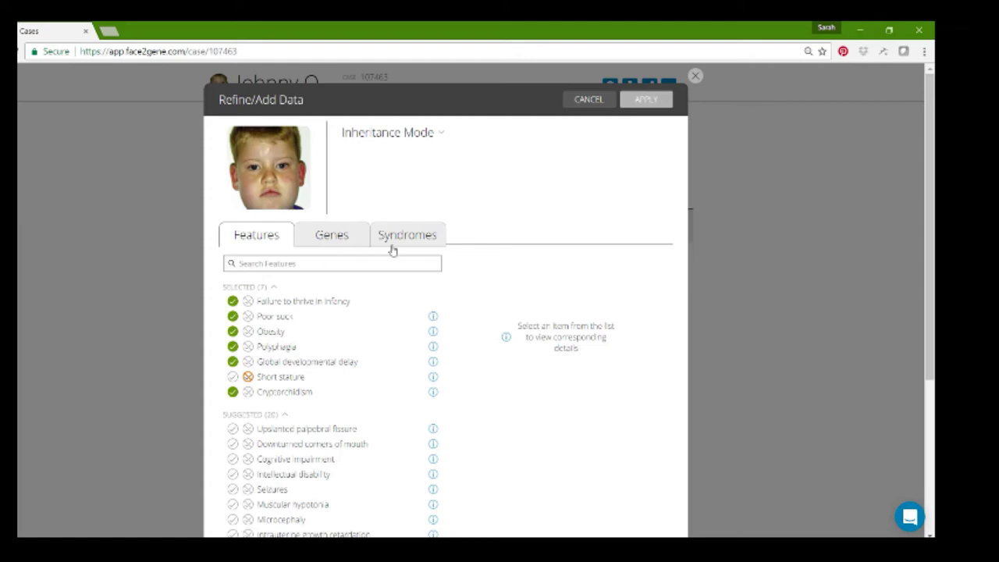
click(431, 233)
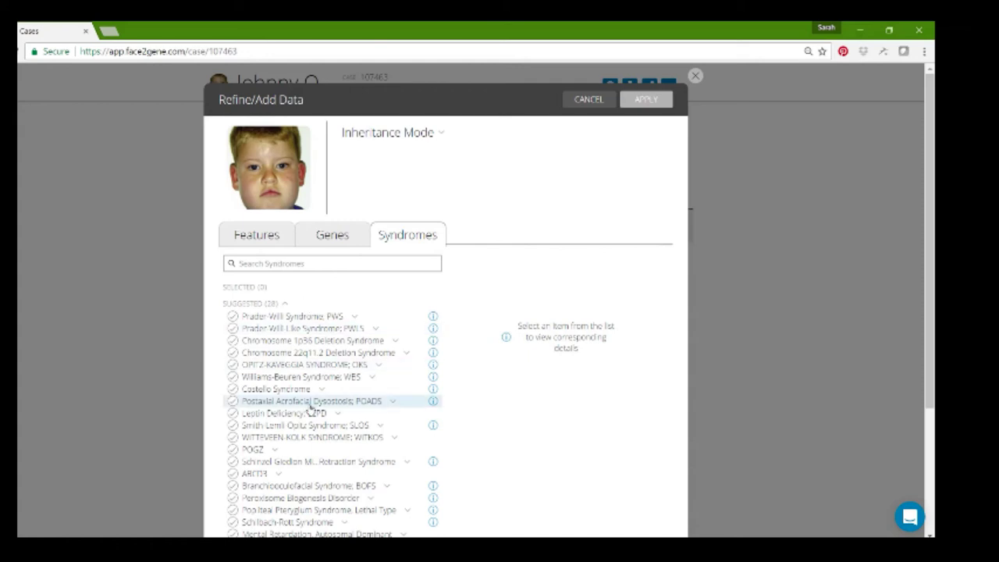
click(333, 238)
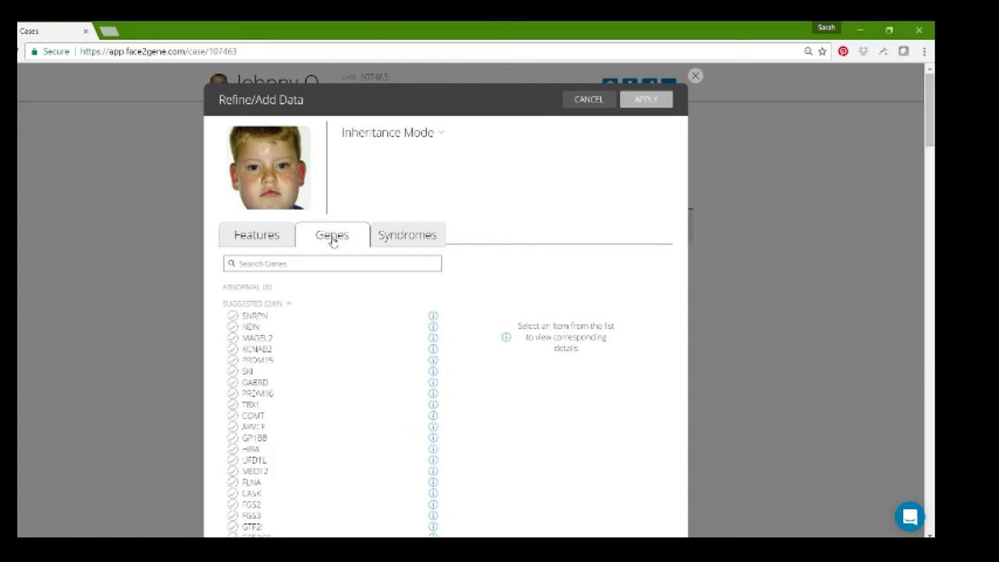
click(263, 242)
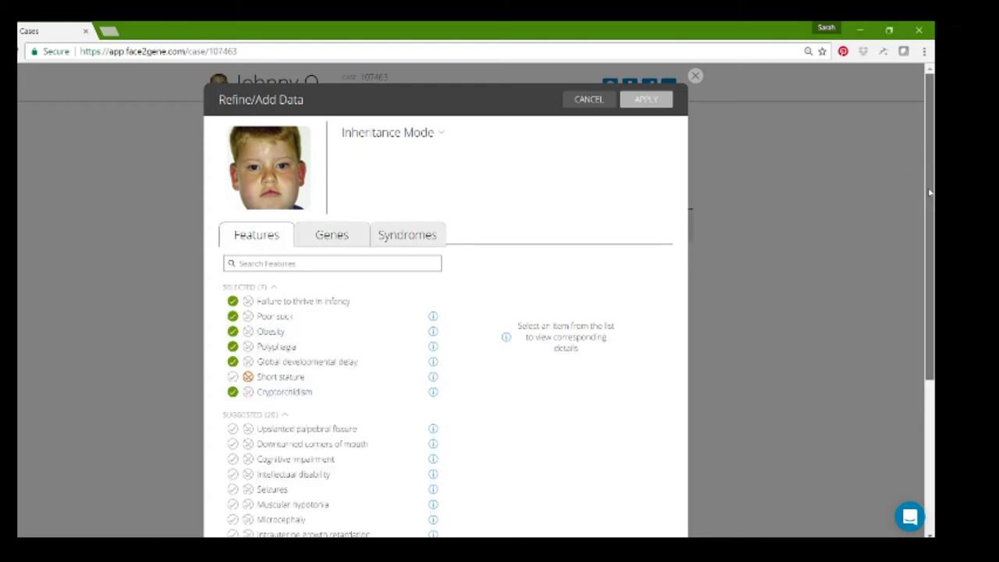
drag(928, 188, 929, 229)
click(432, 365)
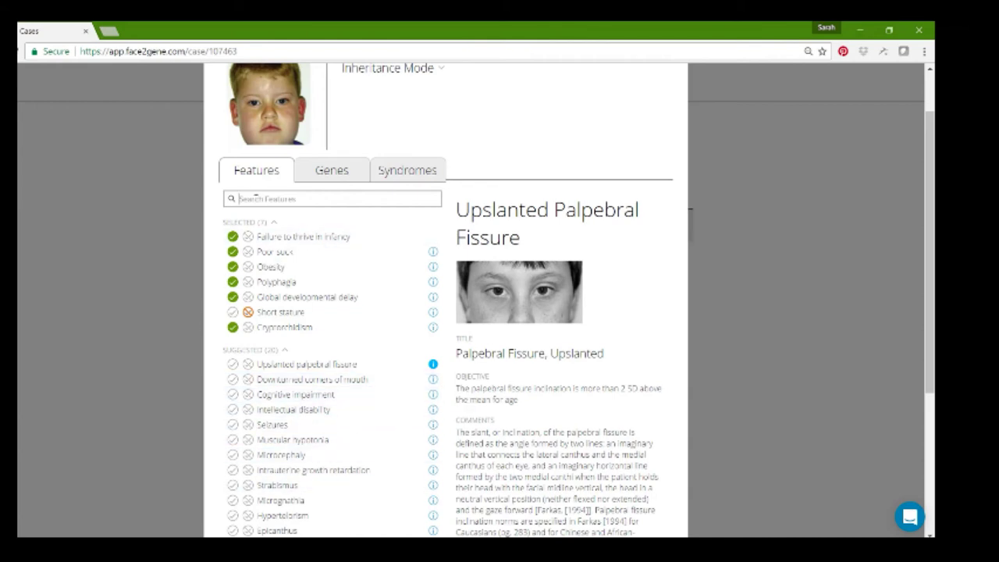
- Search 'almond', mark Almond-shaped palpebral fissure present, then clear the search and view suggested syndromes
text(almond)
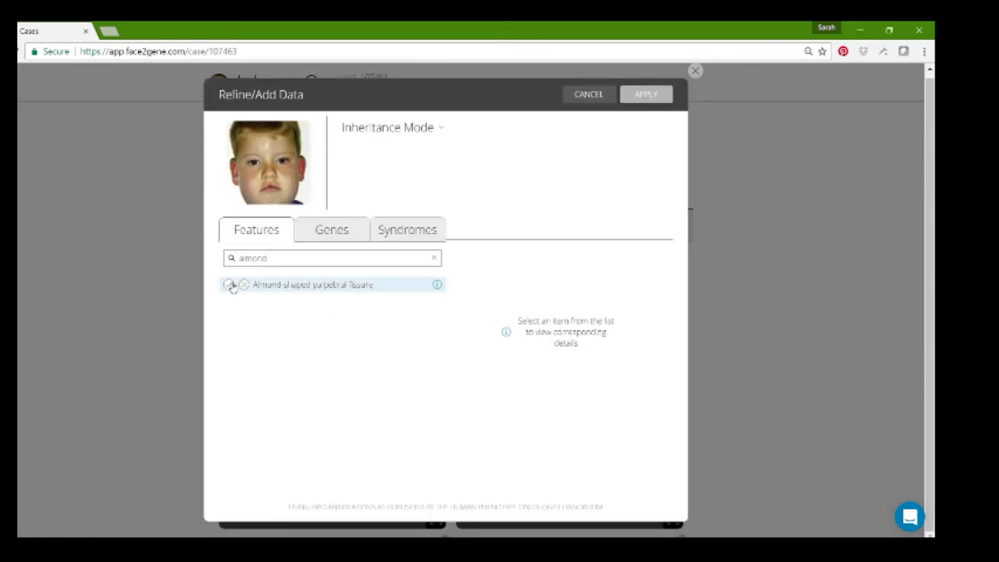
click(229, 285)
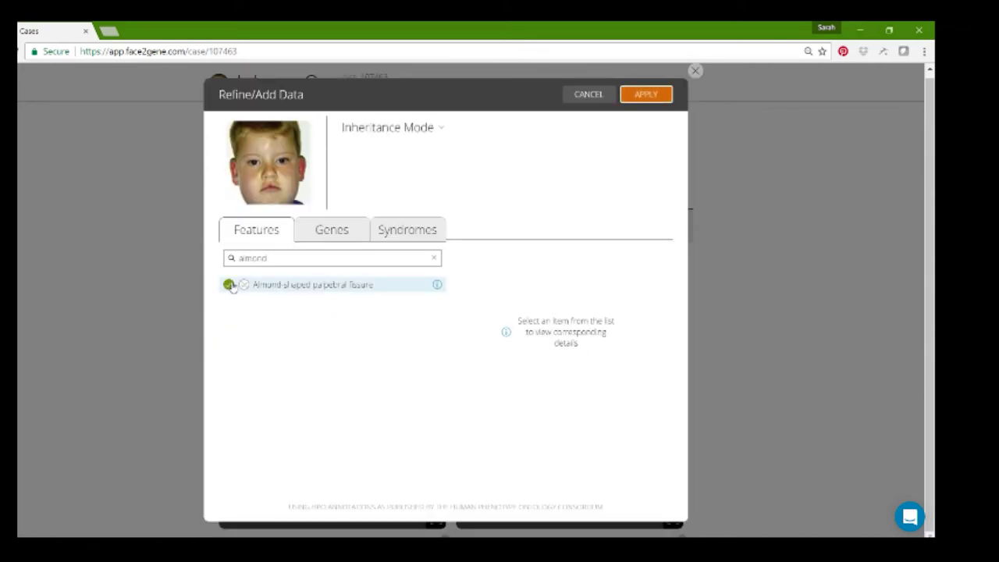
click(434, 259)
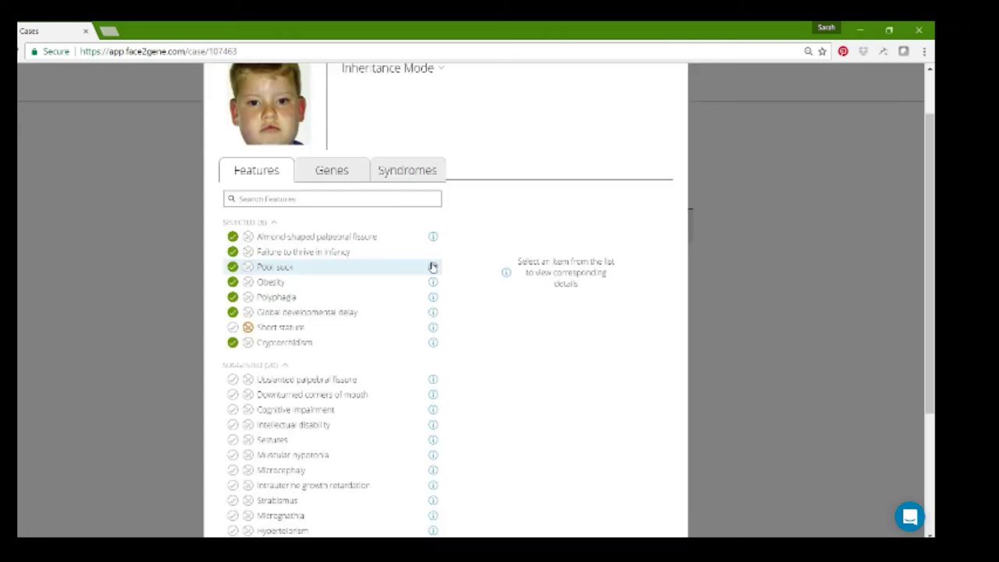
click(321, 176)
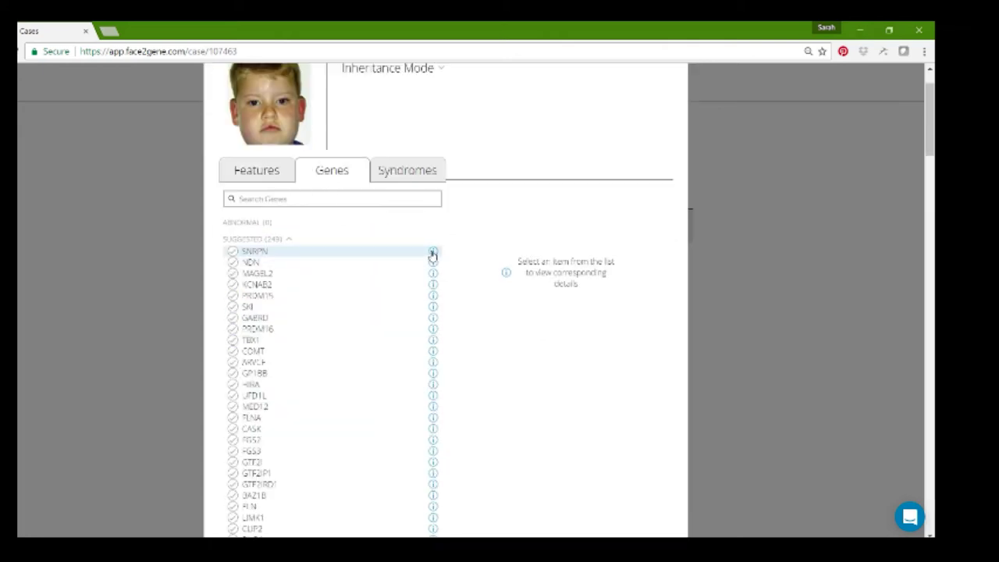
click(396, 168)
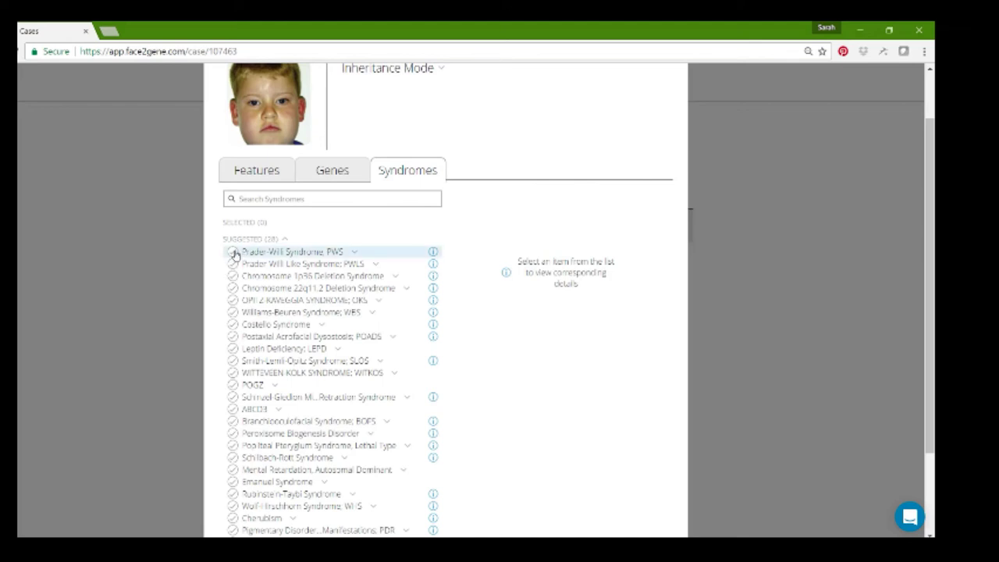
- Select Prader-Willi Syndrome and Prader-Willi Like Syndrome as differential diagnoses
click(234, 253)
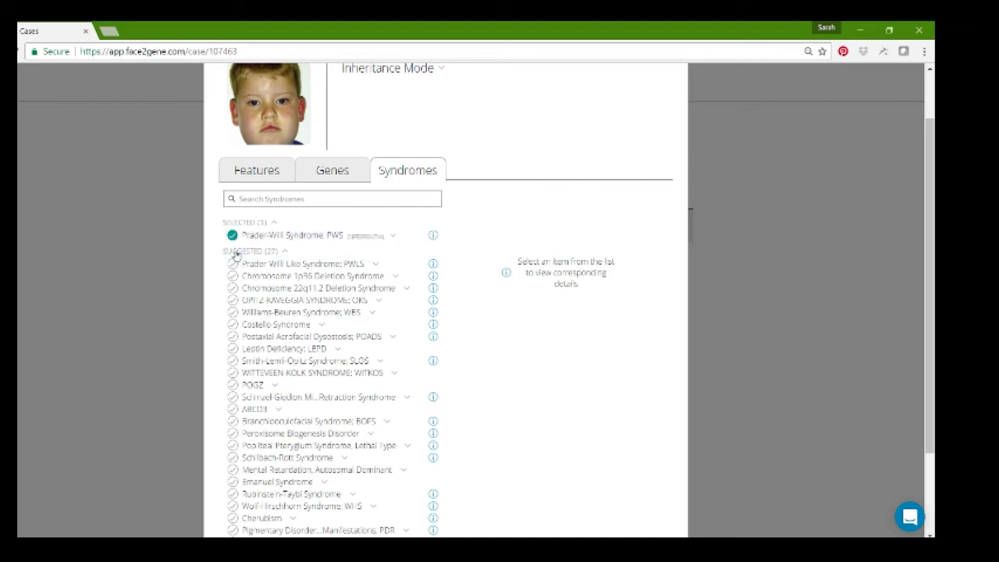
click(392, 239)
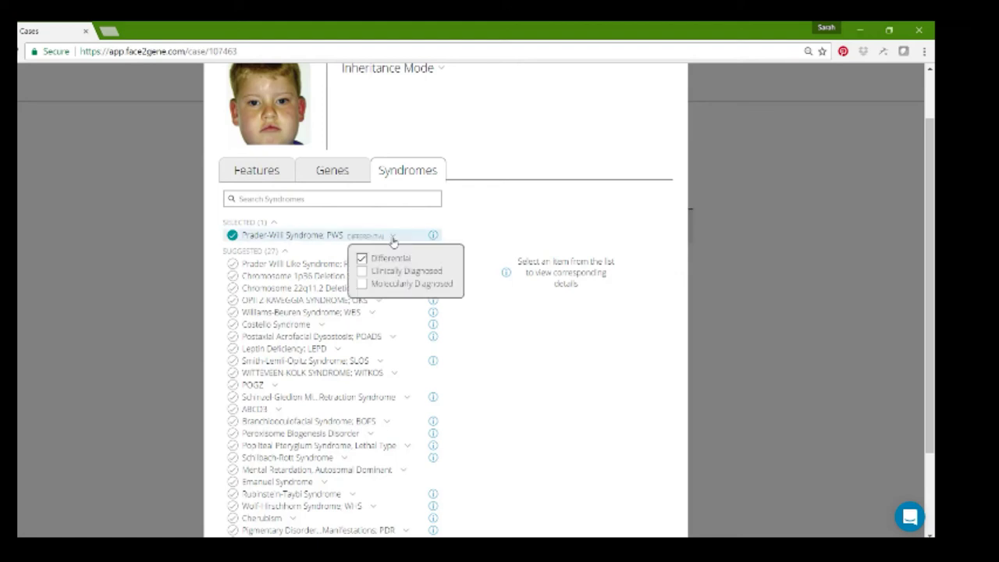
click(393, 238)
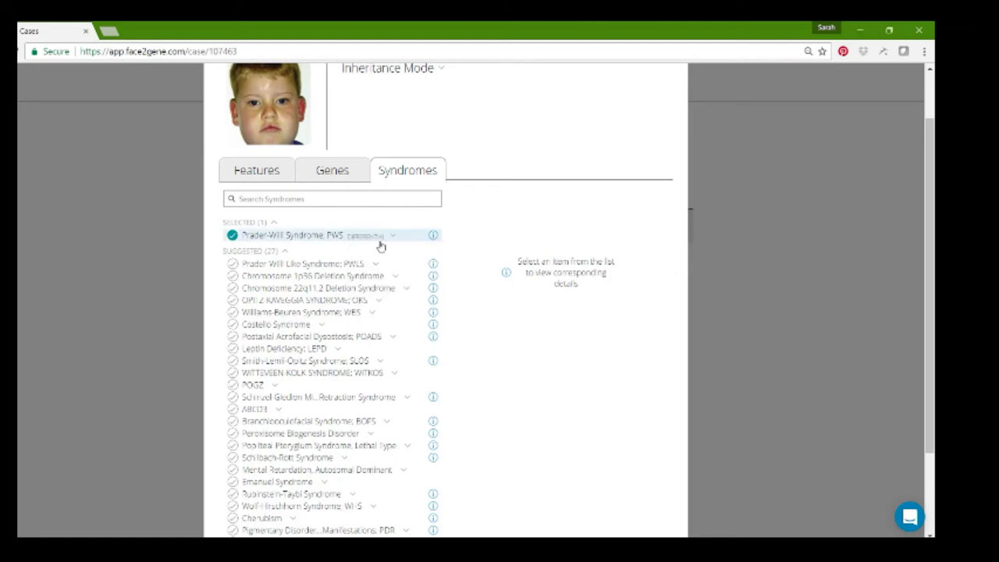
click(236, 267)
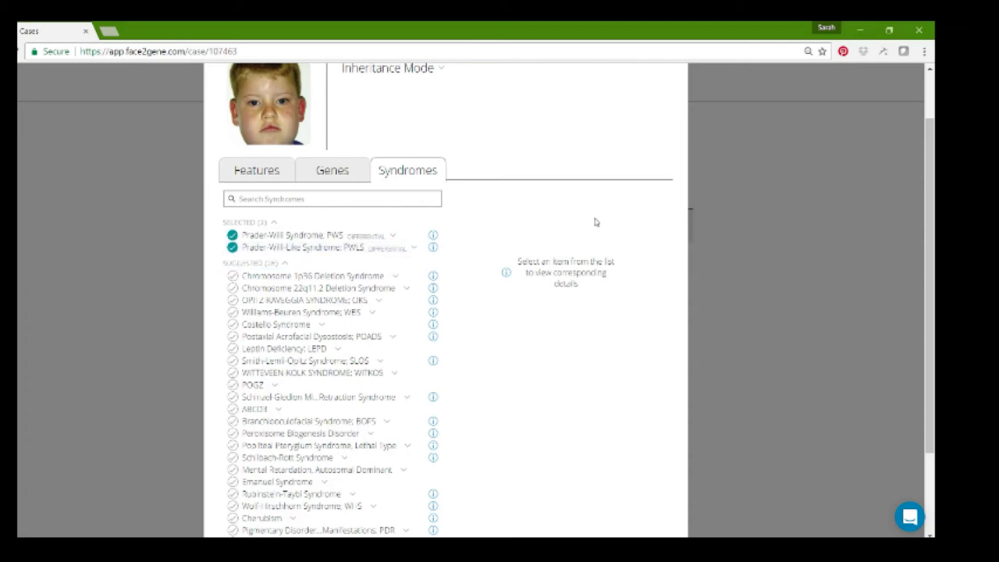
- Review the case's features list and apply the refined data to the case
click(269, 177)
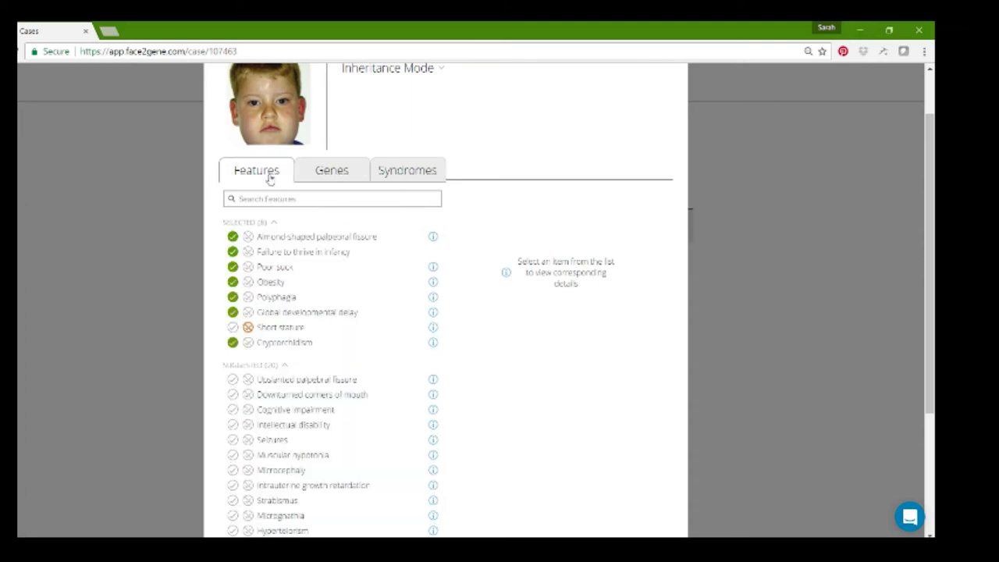
drag(930, 259, 925, 186)
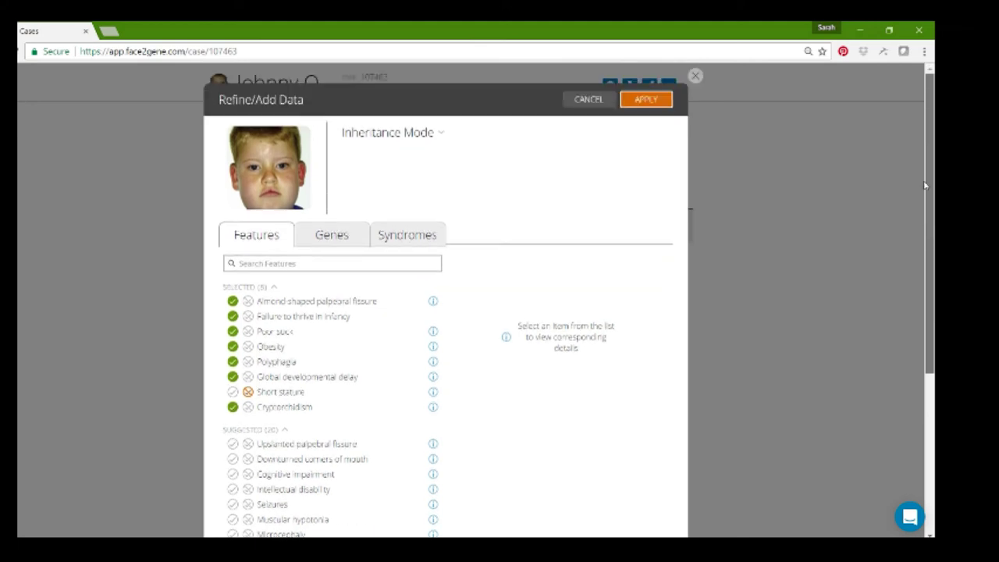
click(642, 100)
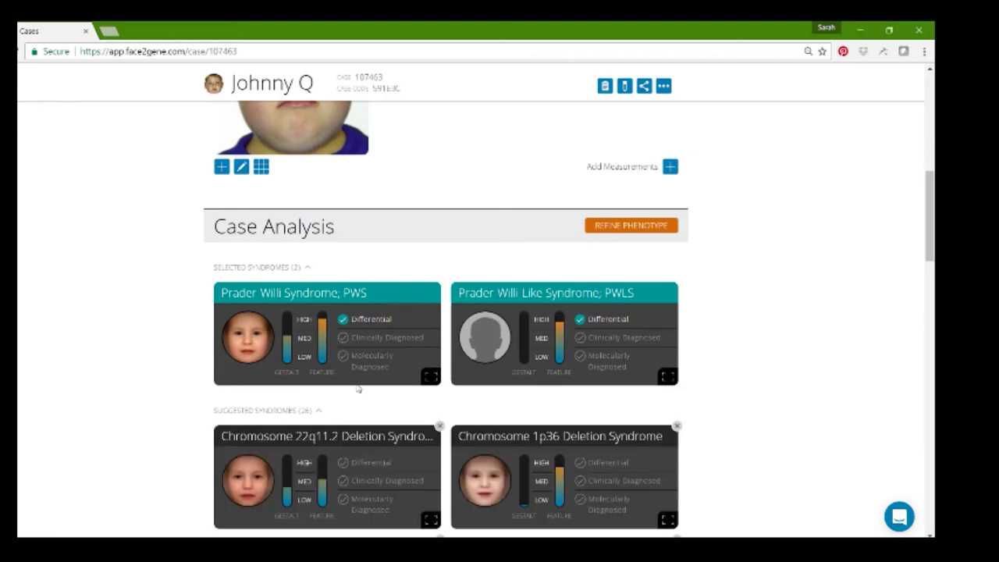
- Mark Prader-Willi Syndrome clinically, then molecularly diagnosed, so the case Overview shows Diagnosed
click(343, 338)
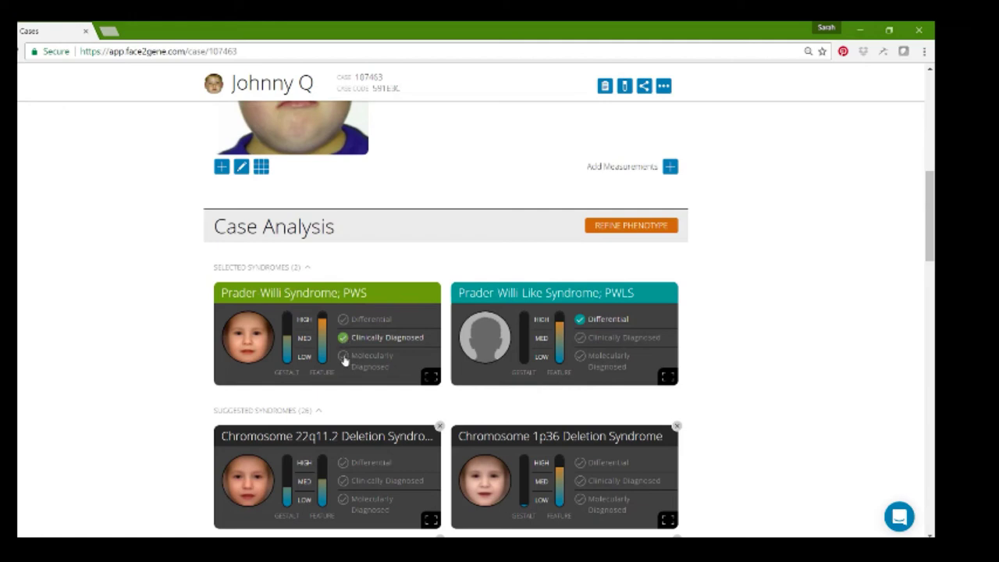
click(344, 357)
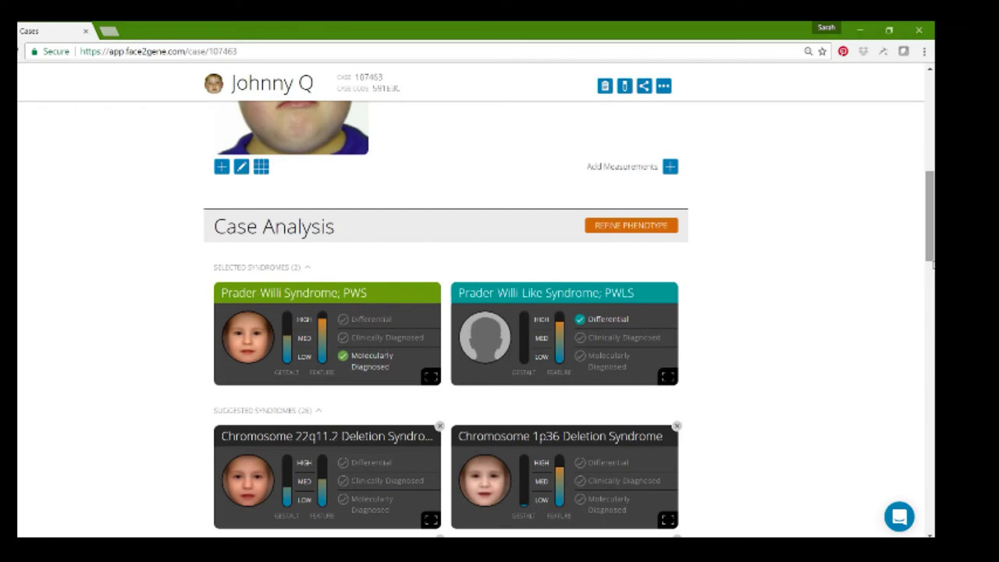
scroll(932, 265, up, 7)
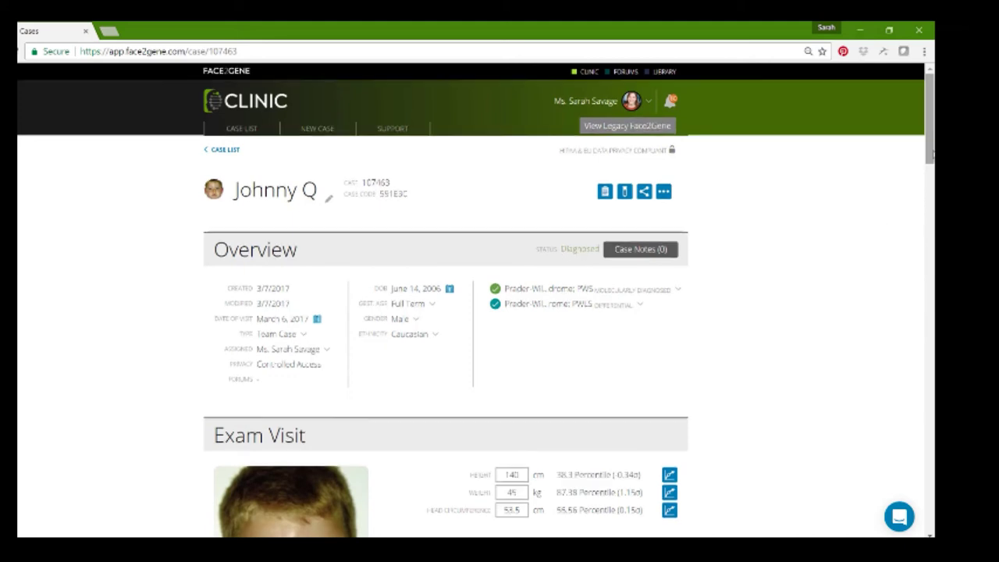
scroll(933, 153, down, 2)
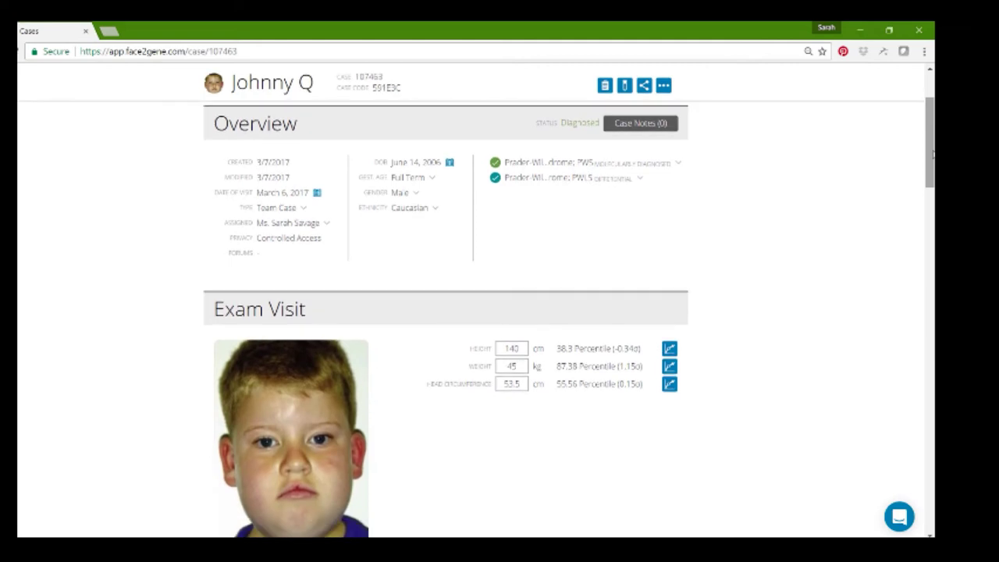
scroll(933, 154, down, 3)
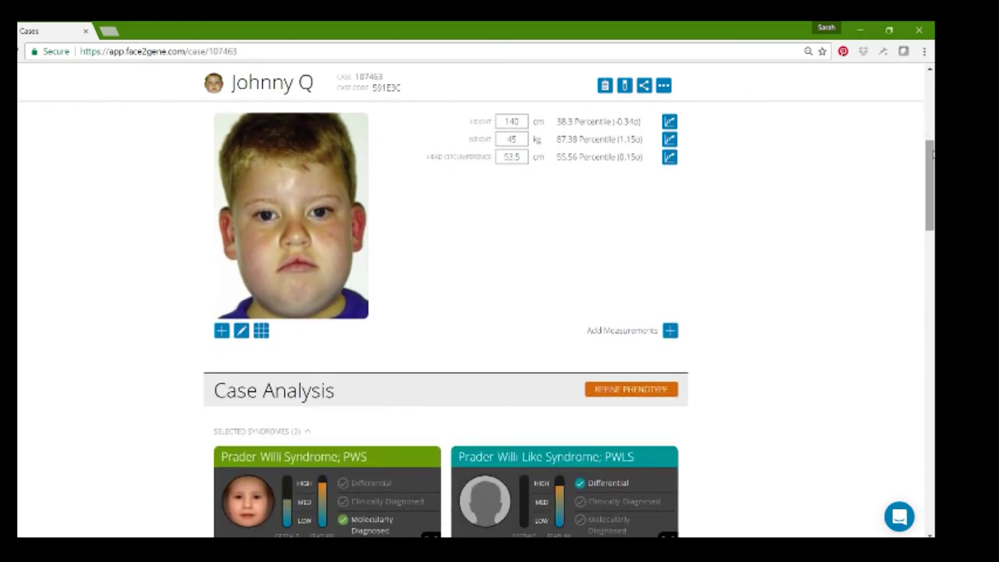
scroll(933, 153, down, 1)
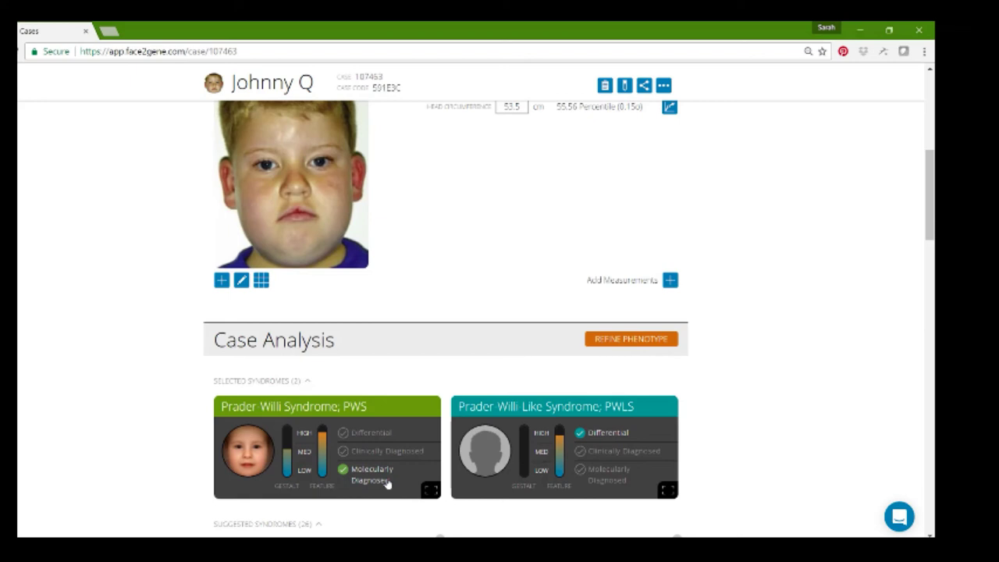
scroll(386, 484, up, 5)
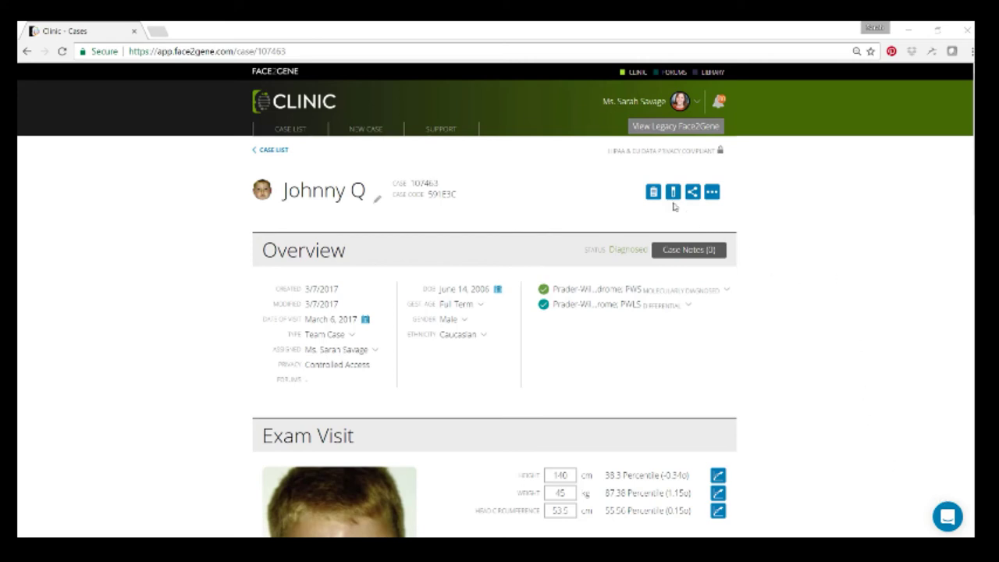
- Start a case report for case 107463, keeping the Standard report type
click(652, 194)
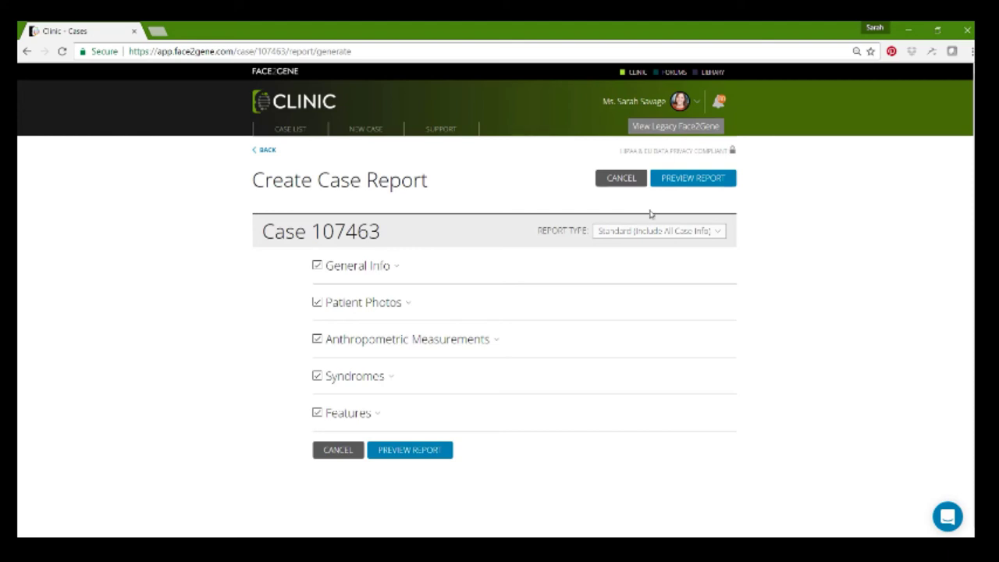
click(652, 234)
click(652, 238)
click(652, 238)
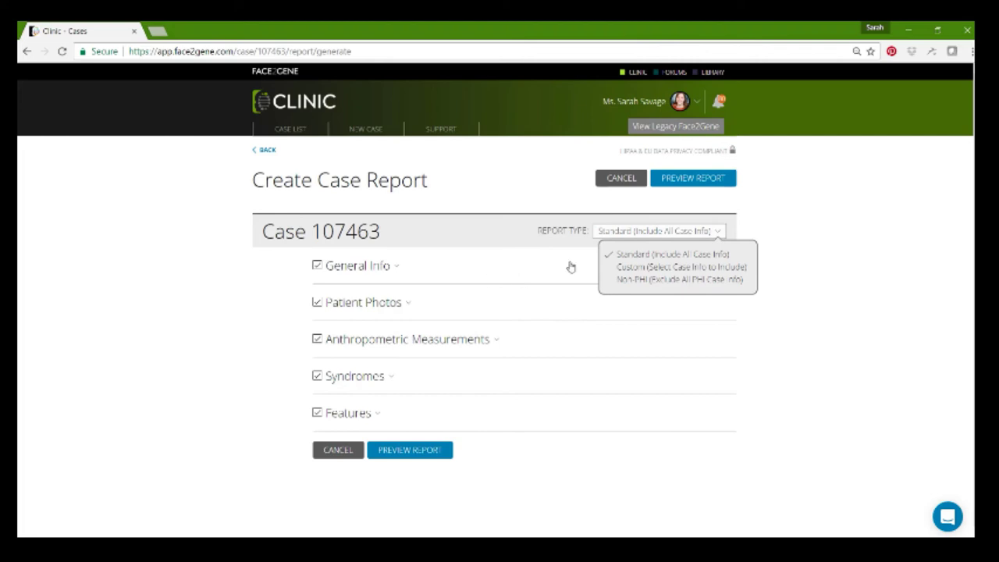
click(632, 256)
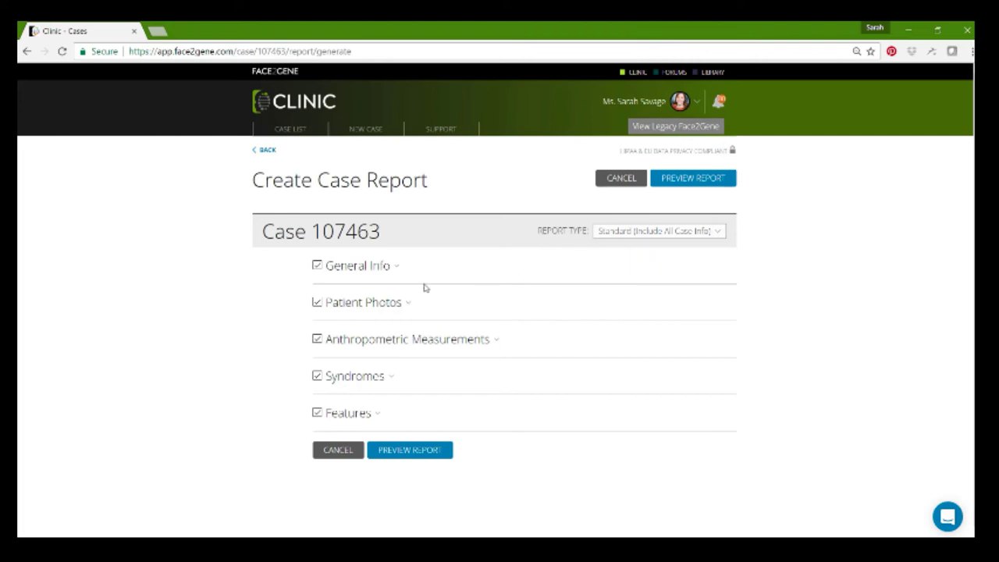
- Expand General Info, Patient Photos, Anthropometric Measurements, Syndromes and Features, then preview the report
click(395, 268)
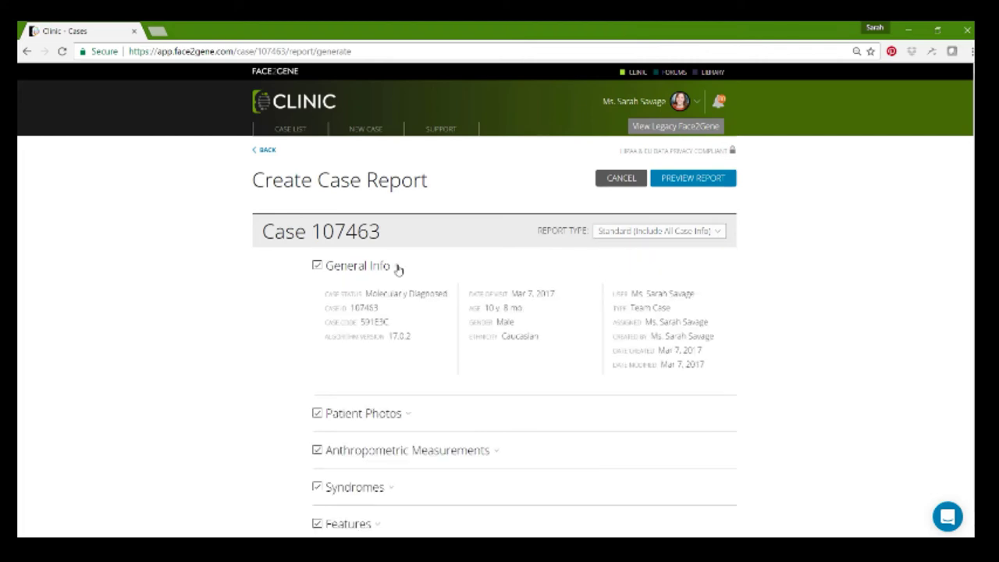
click(407, 415)
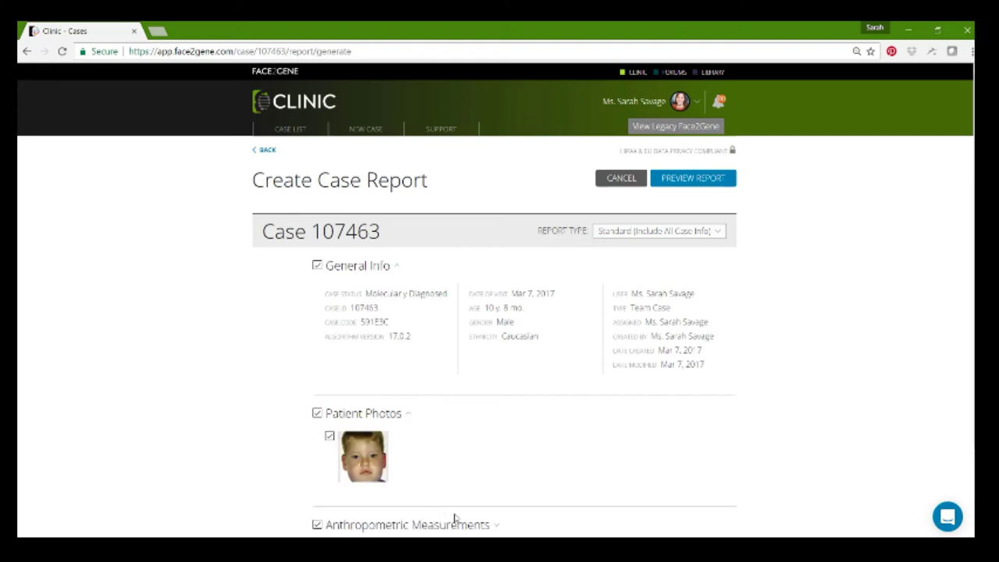
scroll(464, 523, down, 2)
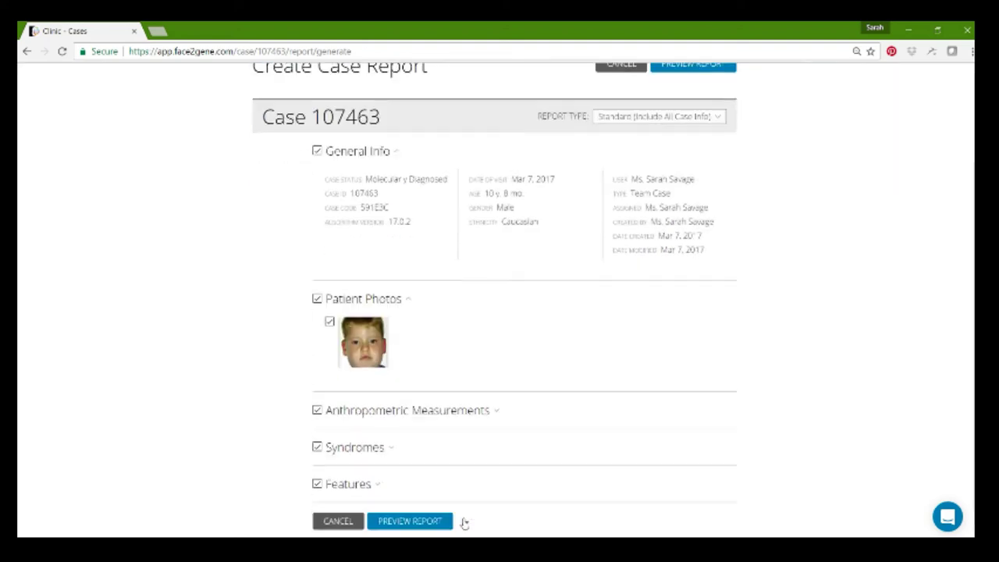
click(497, 414)
scroll(424, 468, down, 1)
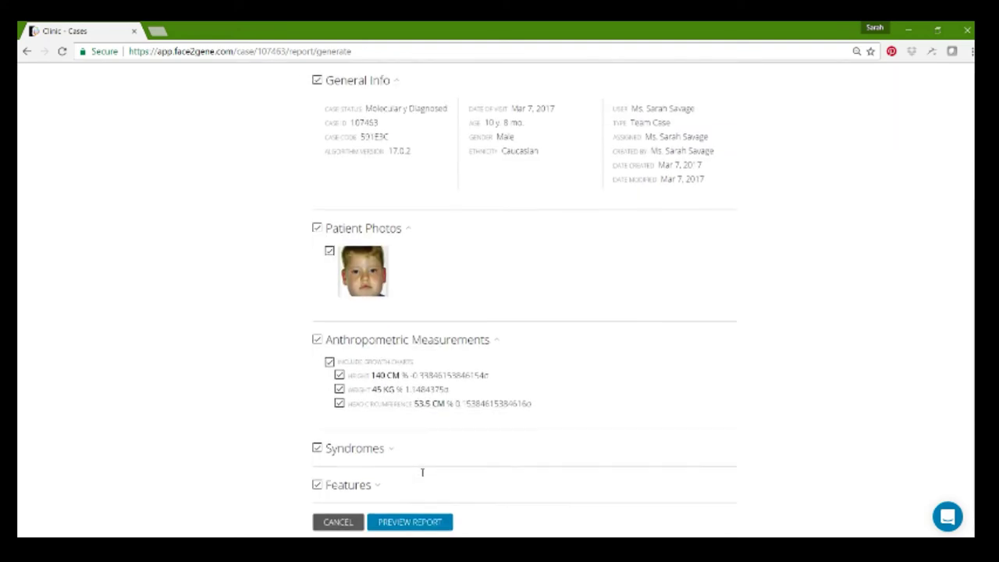
click(392, 448)
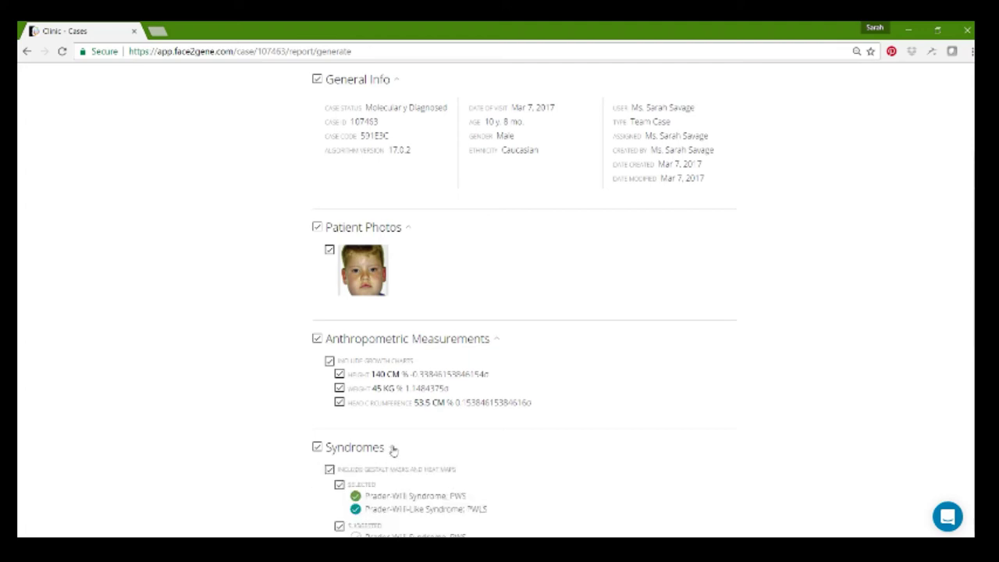
scroll(393, 450, down, 3)
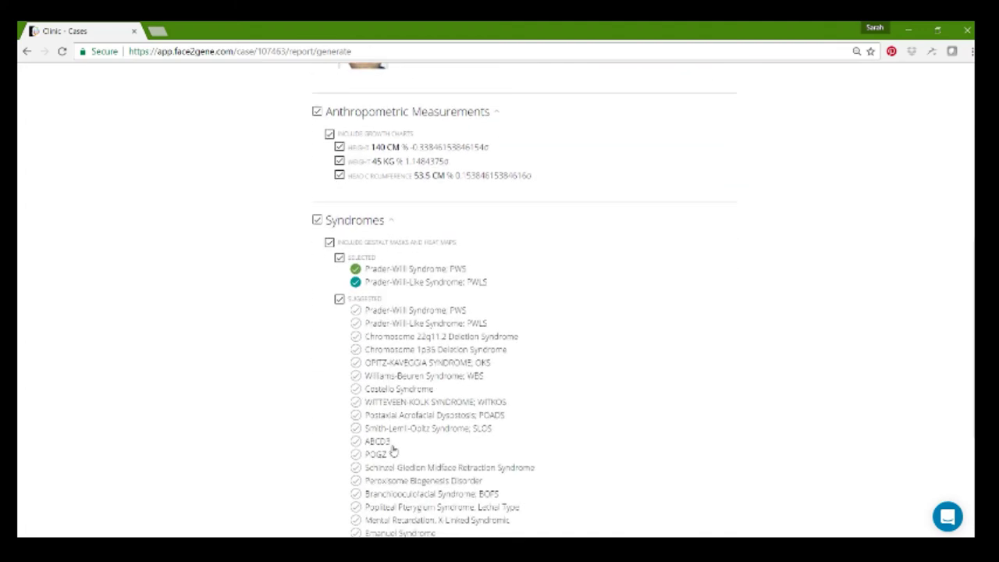
scroll(392, 450, down, 3)
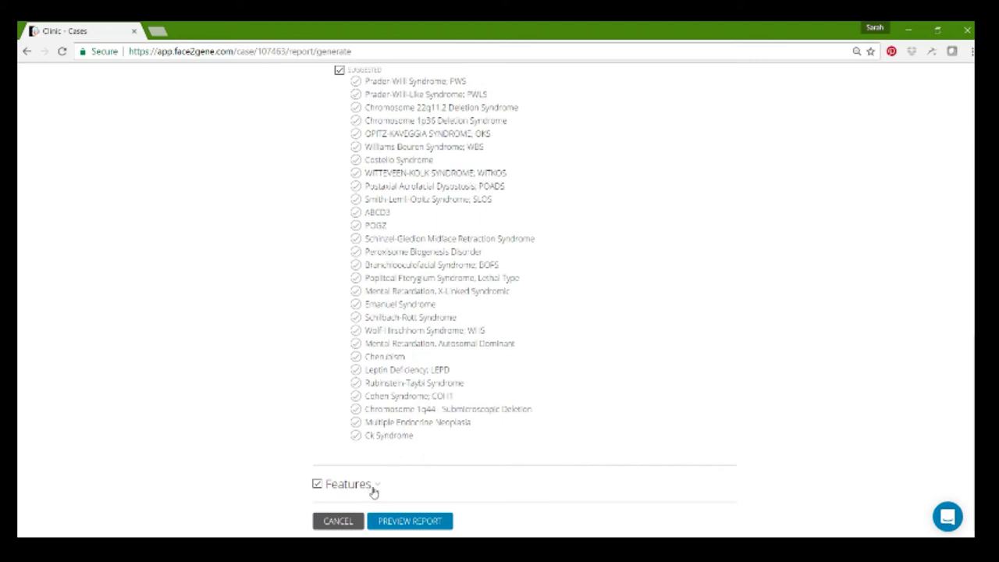
click(377, 489)
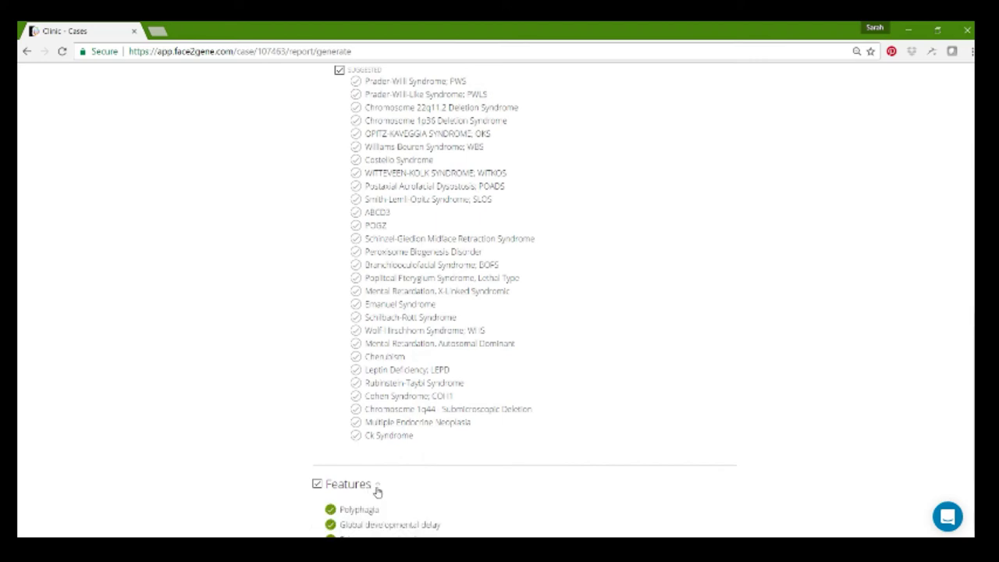
scroll(377, 490, down, 2)
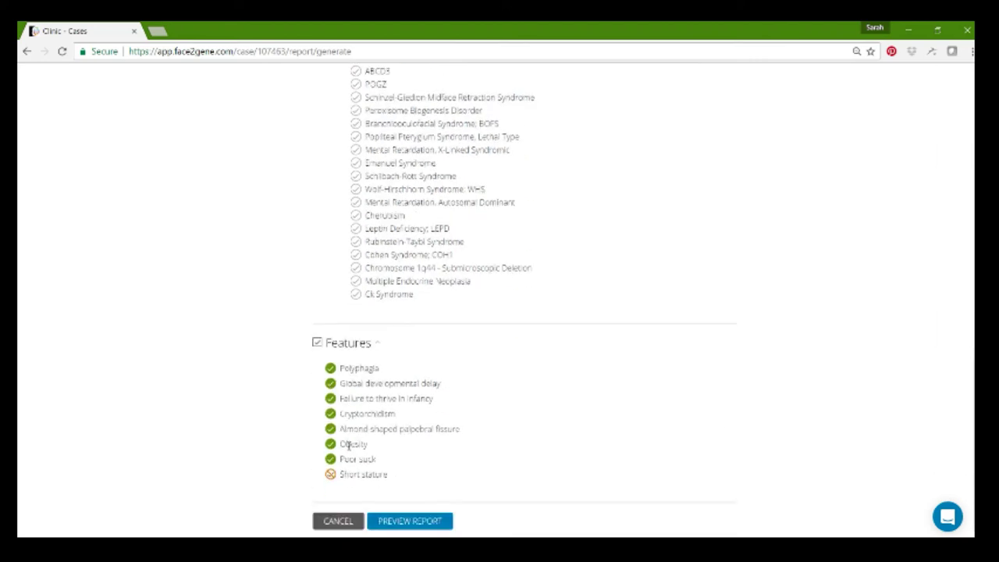
click(401, 521)
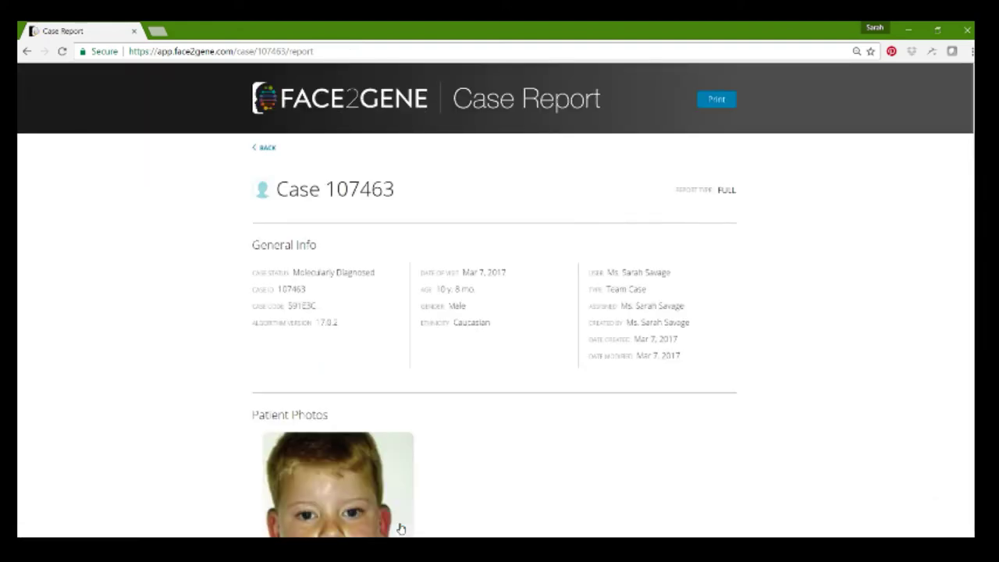
- Scroll through the case 107463 report preview, then go back to the case page
scroll(401, 530, down, 5)
scroll(401, 529, down, 15)
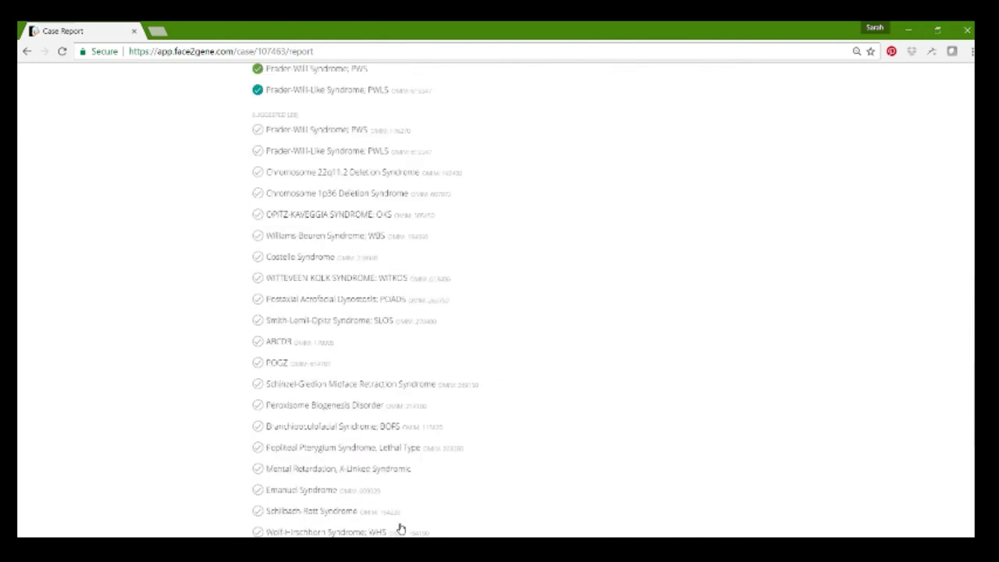
scroll(400, 529, down, 4)
scroll(400, 529, up, 12)
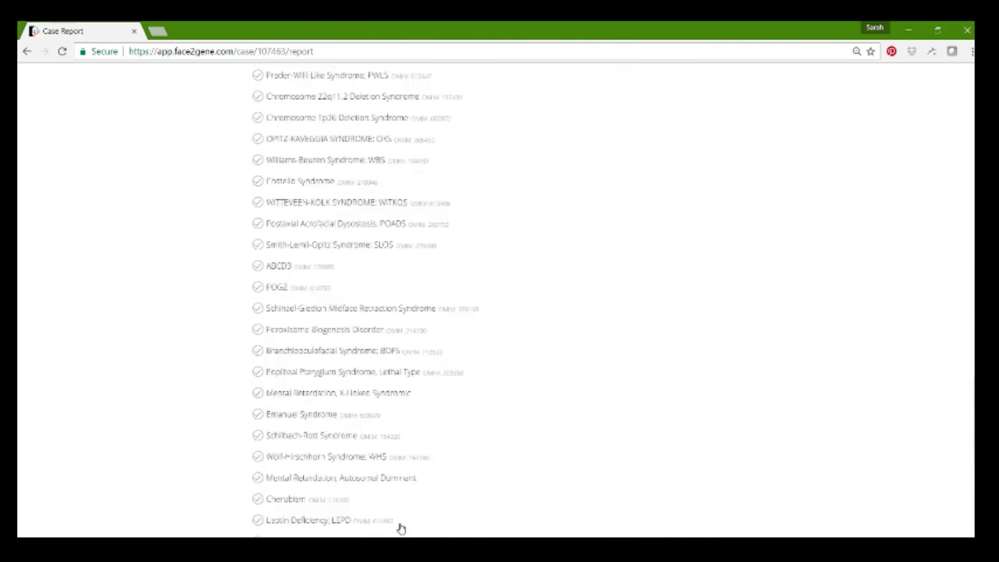
scroll(401, 529, up, 10)
scroll(398, 528, up, 1)
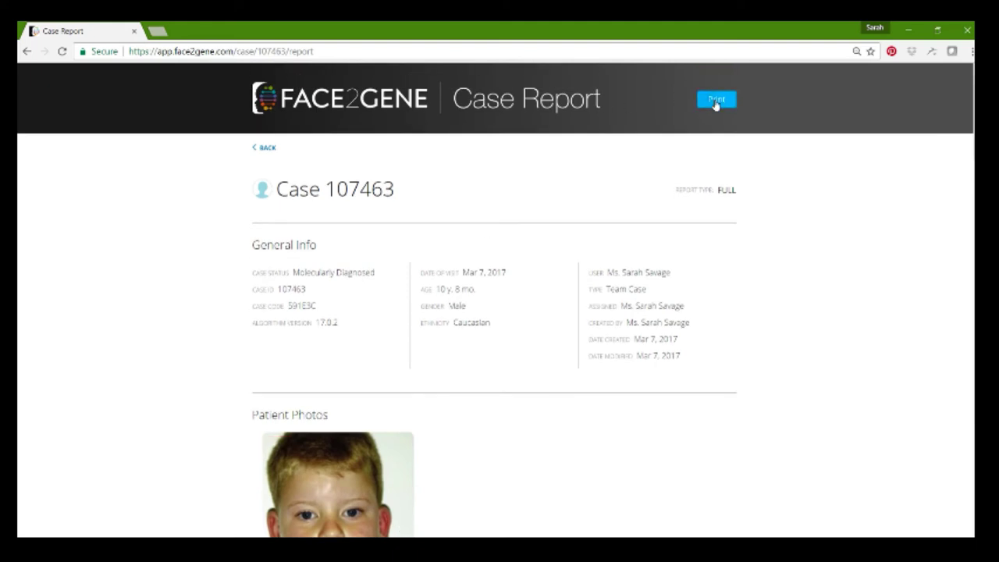
click(264, 150)
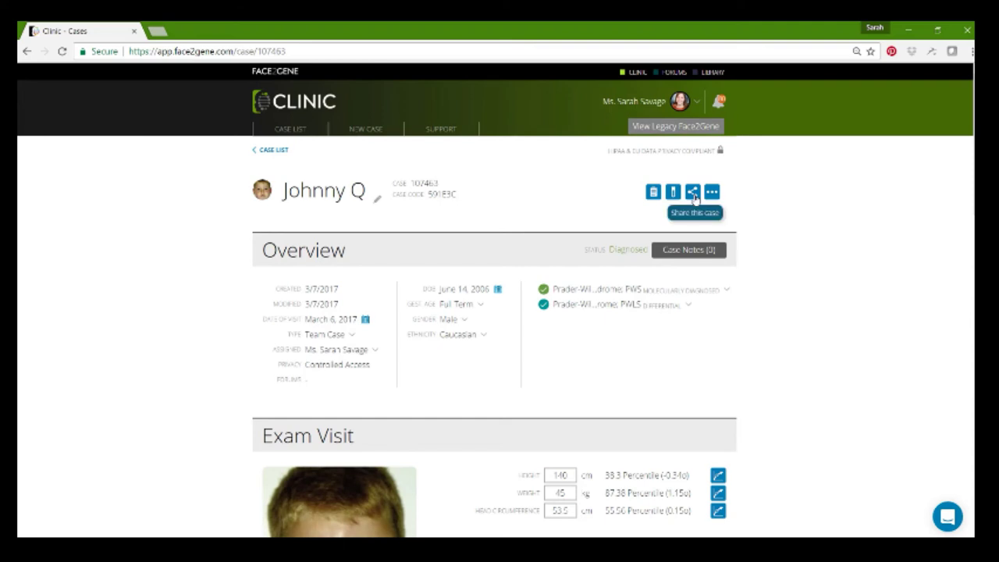
- Choose to share case 107463 with colleagues on the FDNA Team Forum
click(693, 193)
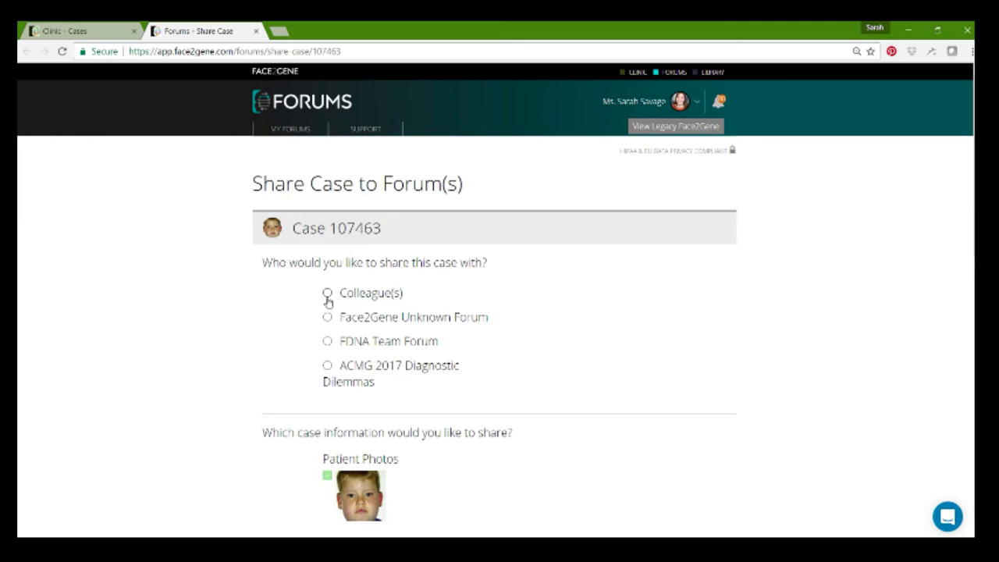
click(327, 295)
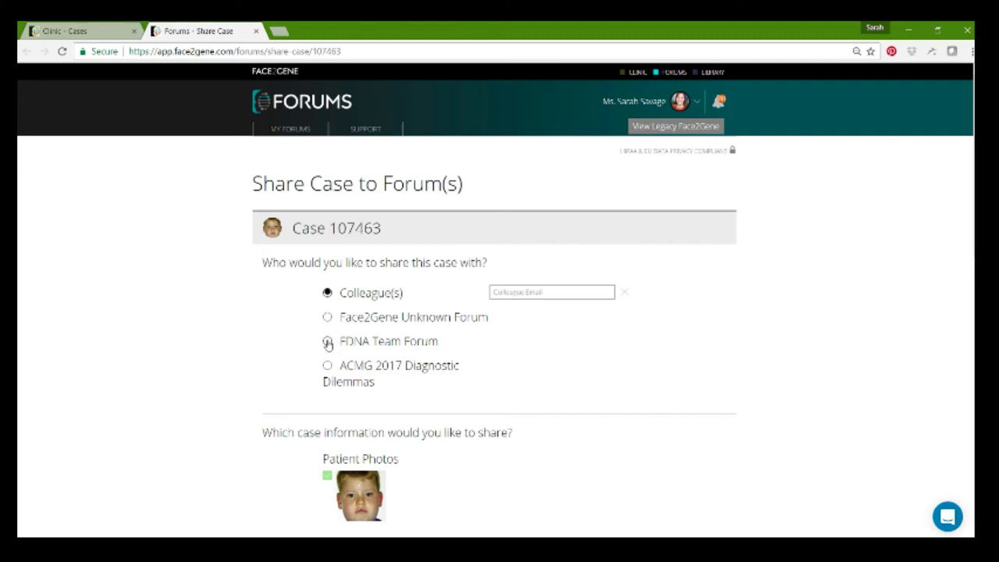
click(328, 343)
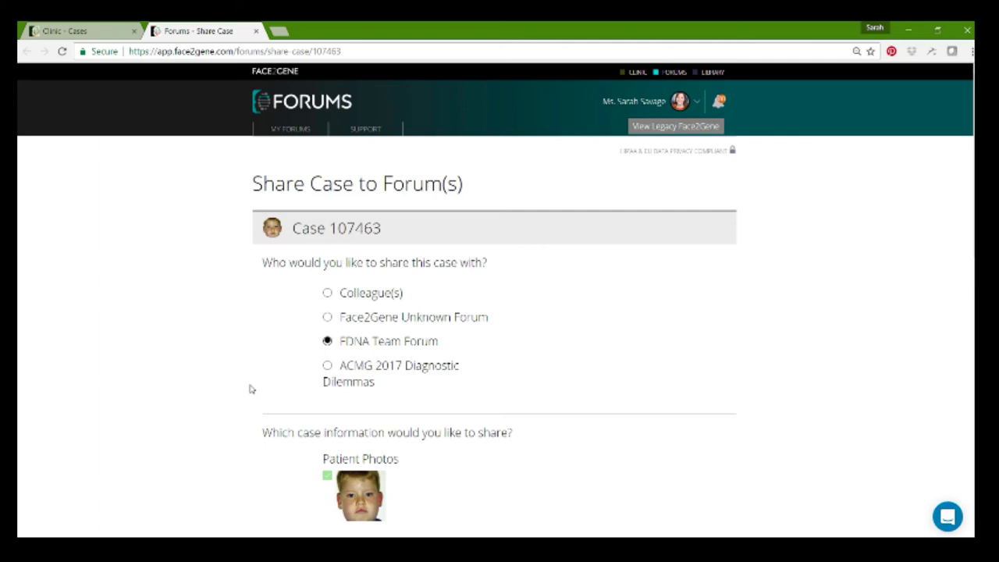
- Enter the abstract "This is a case where I'd like some input" and share the case
scroll(251, 389, down, 3)
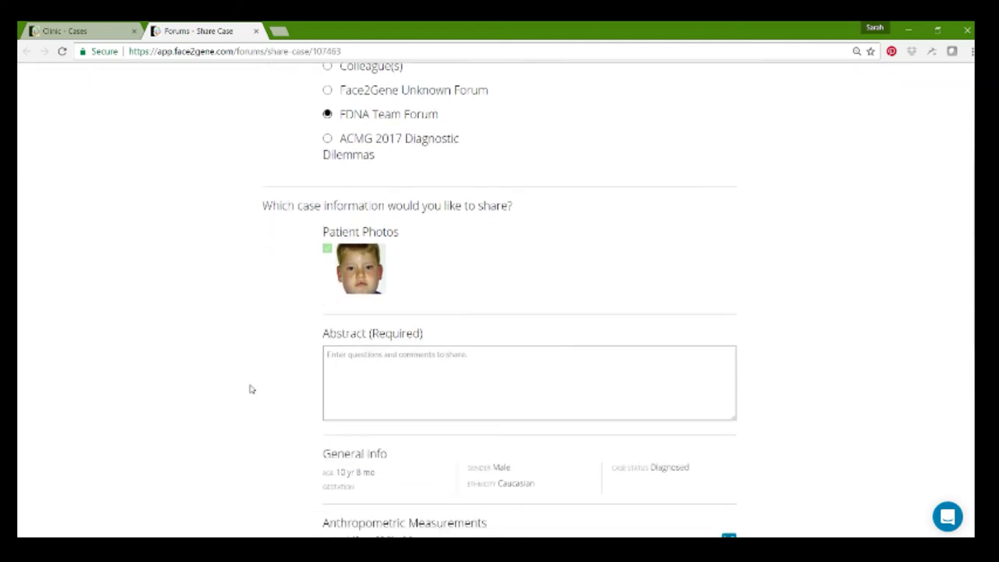
click(373, 341)
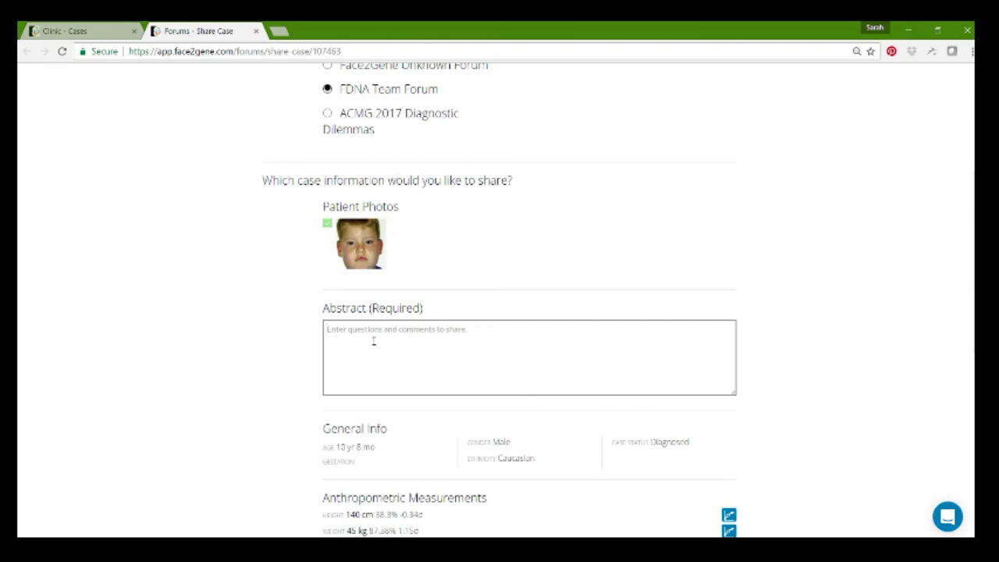
text(This is a case where I'd like some input!)
scroll(952, 414, down, 4)
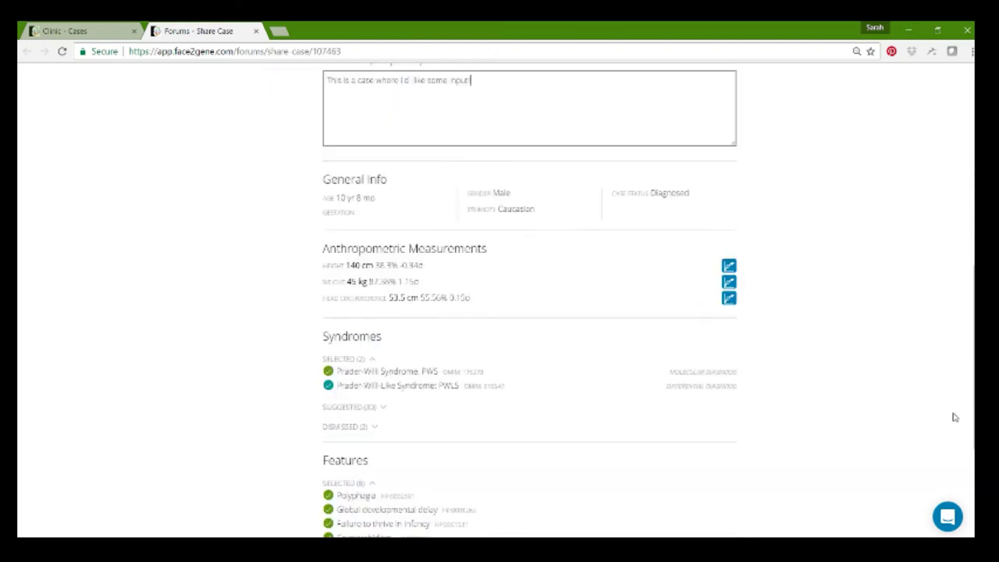
scroll(949, 426, down, 2)
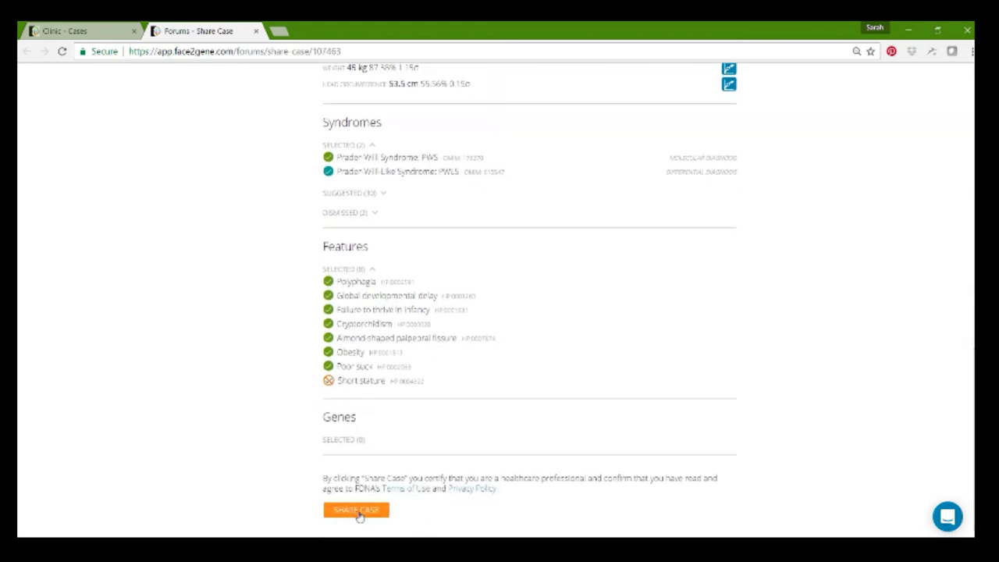
click(359, 514)
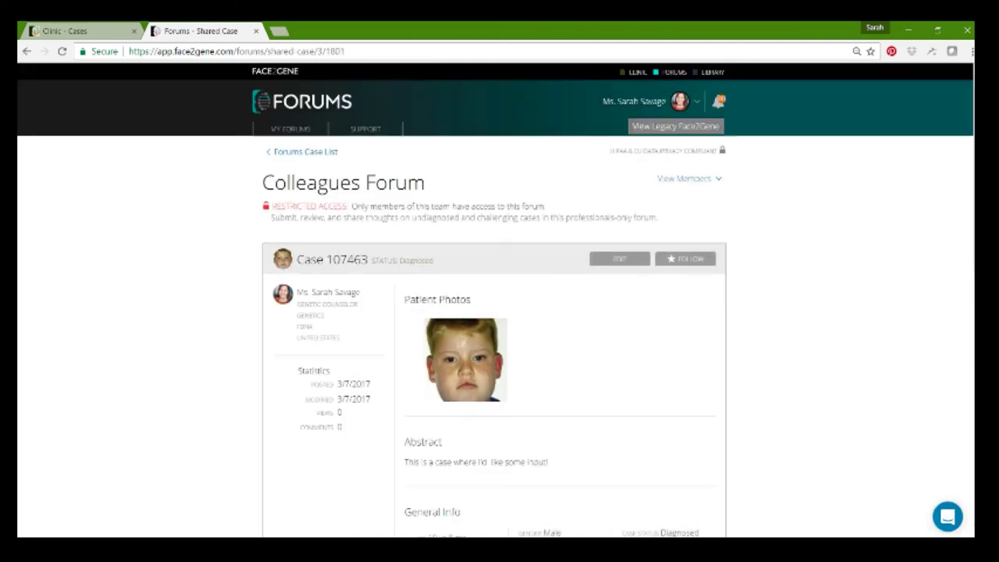
- Follow shared case 107463 for updates, then return to the FDNA Team Forum case list
scroll(968, 231, down, 5)
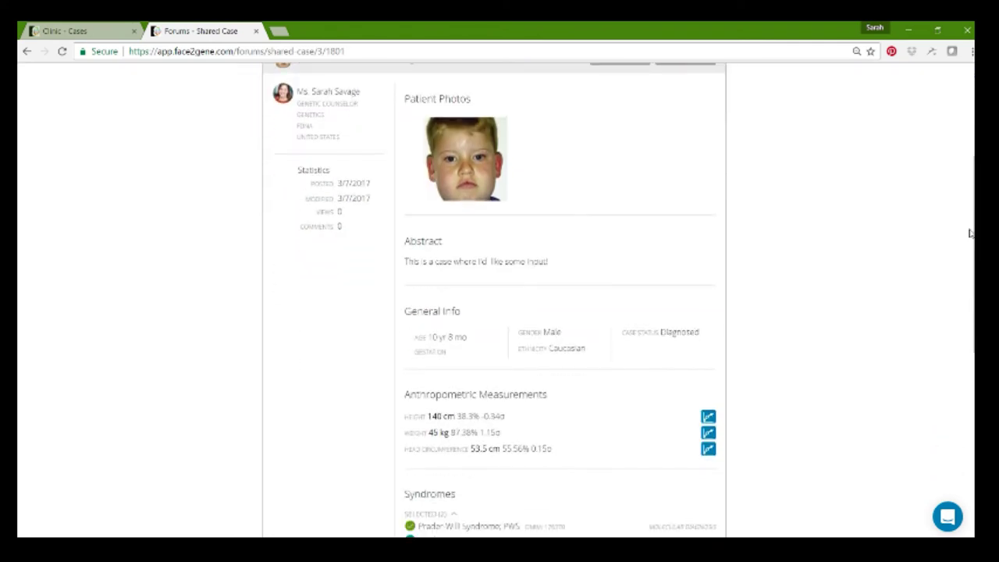
scroll(968, 232, up, 4)
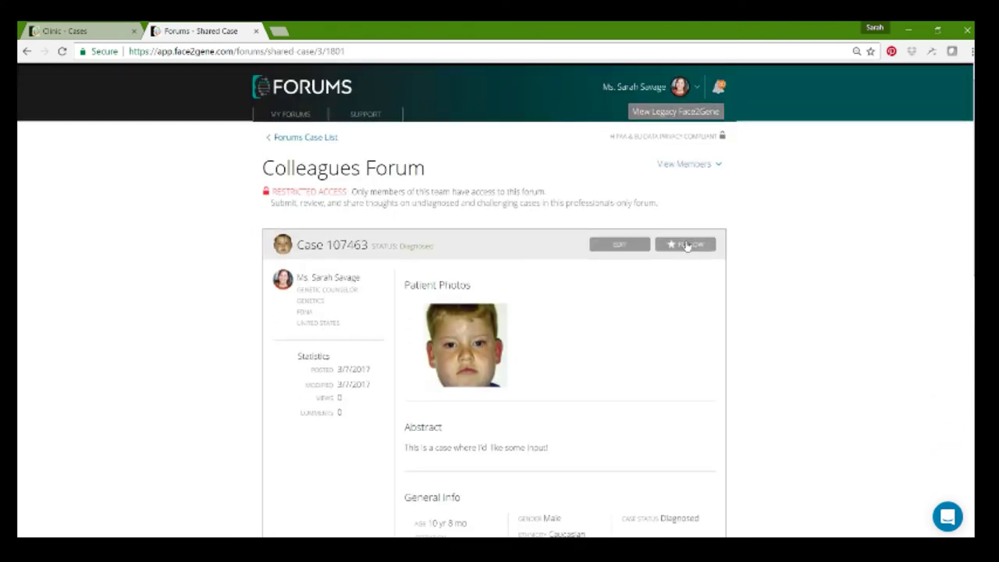
click(686, 245)
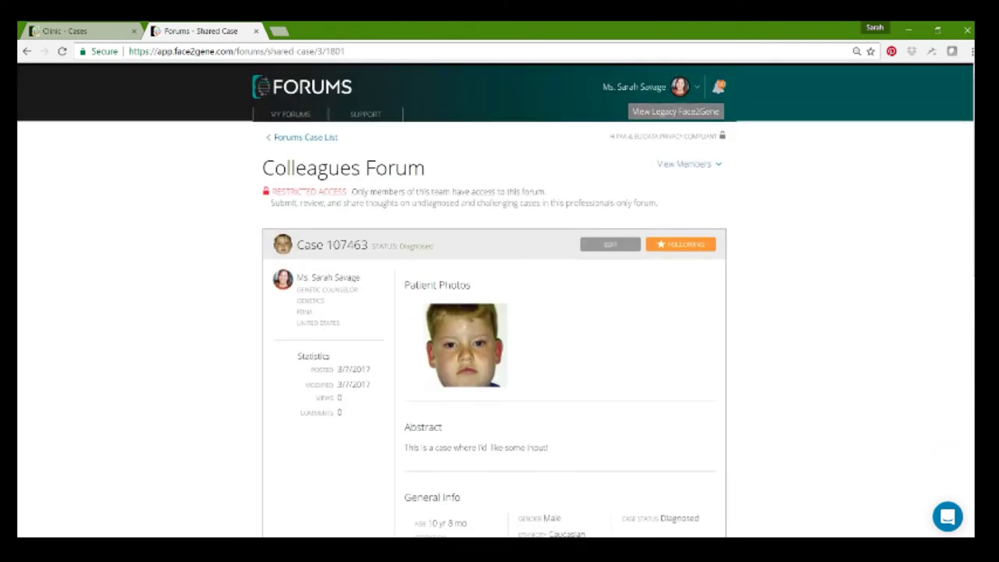
scroll(970, 492, down, 10)
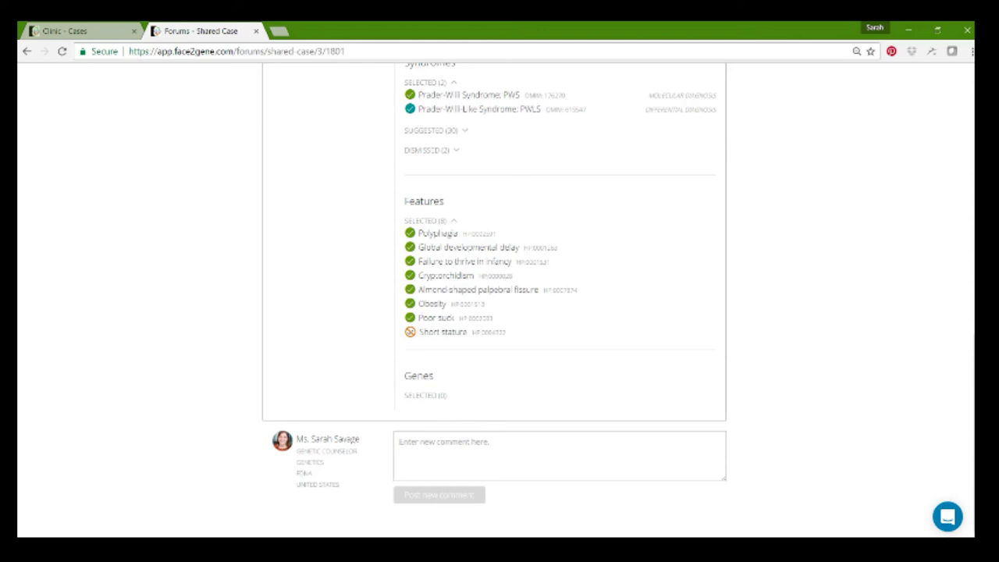
scroll(933, 341, up, 10)
click(277, 152)
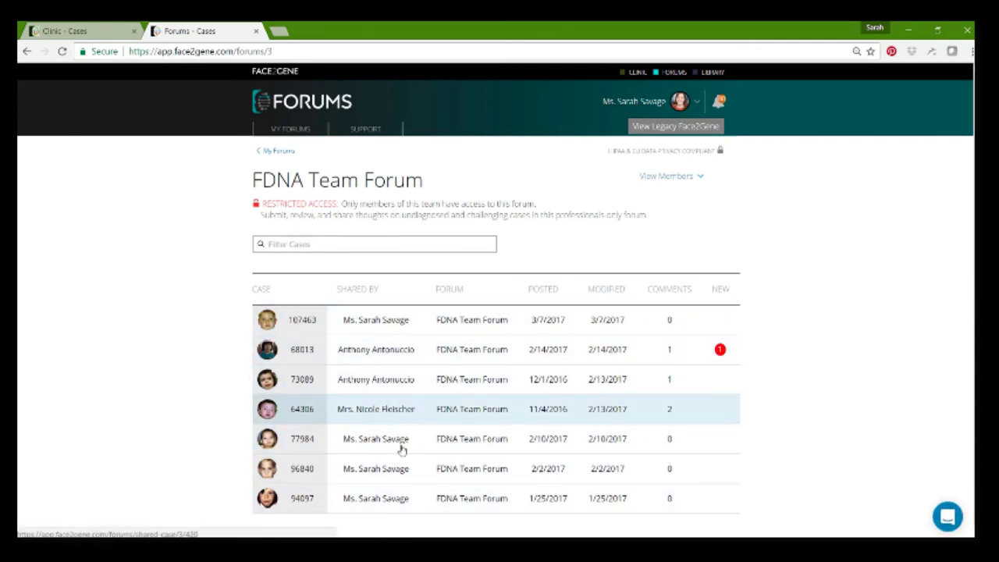
- Read case 64306 and its comments, then go to the My Forums overview
click(379, 409)
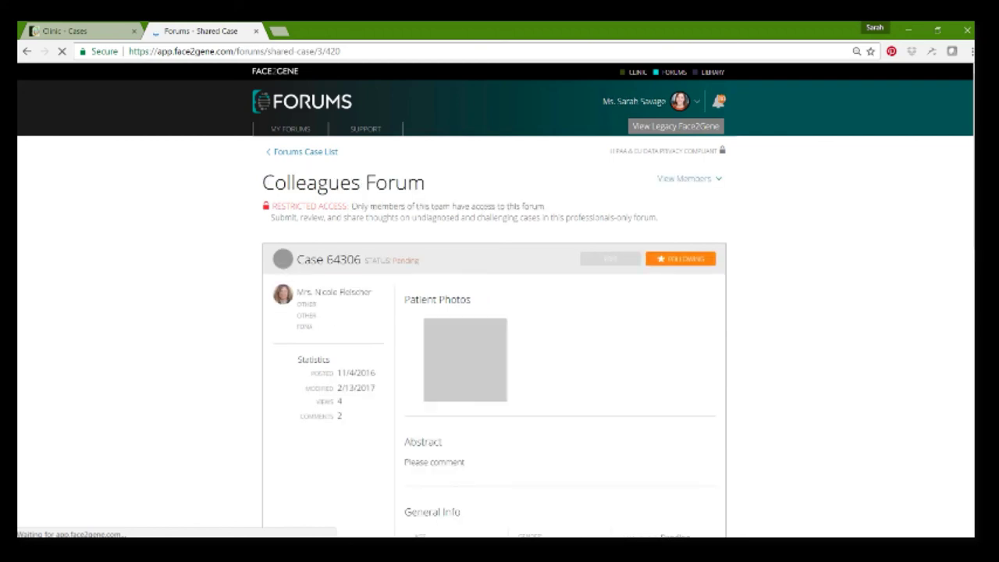
scroll(379, 409, down, 2)
scroll(500, 312, down, 7)
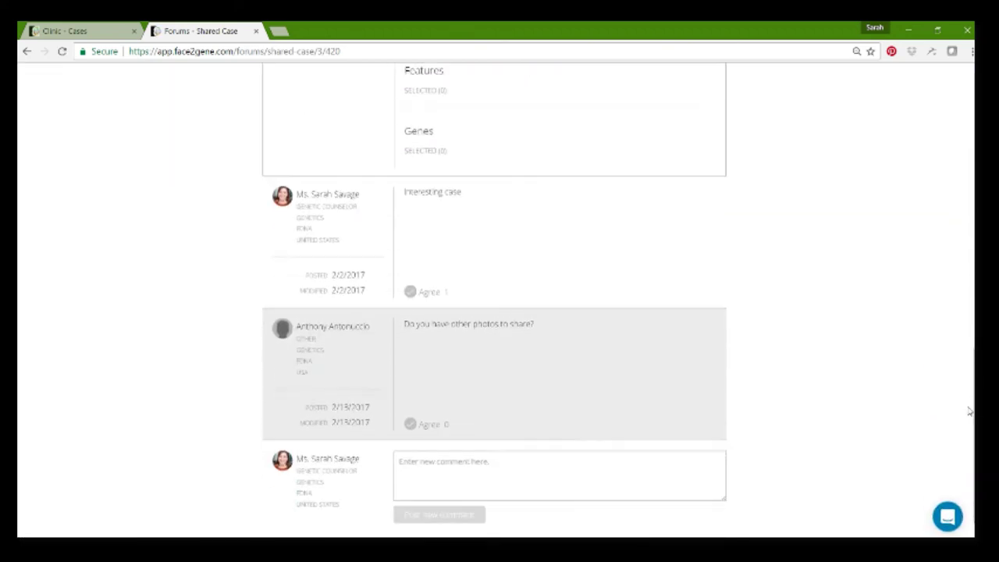
scroll(971, 462, up, 7)
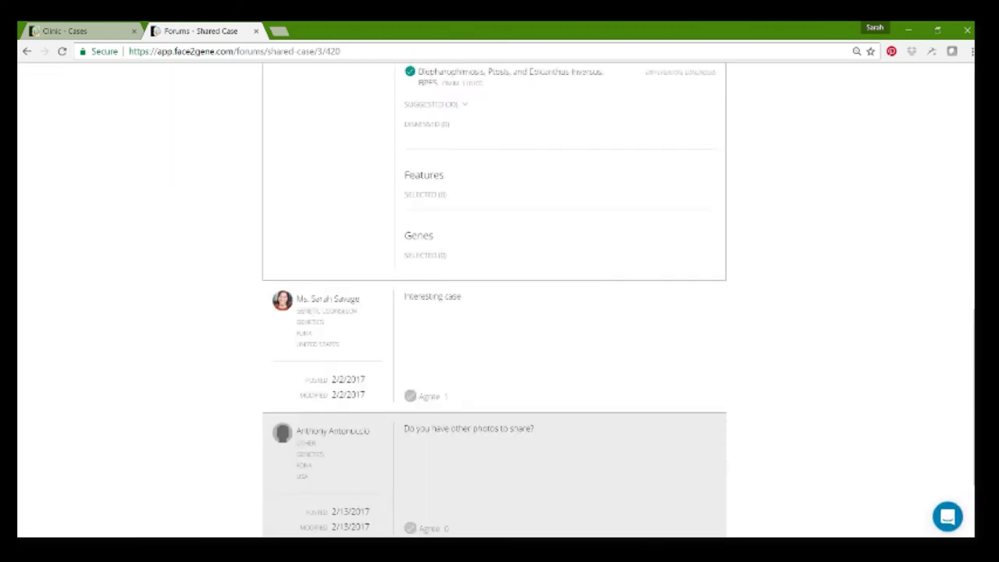
scroll(499, 312, up, 3)
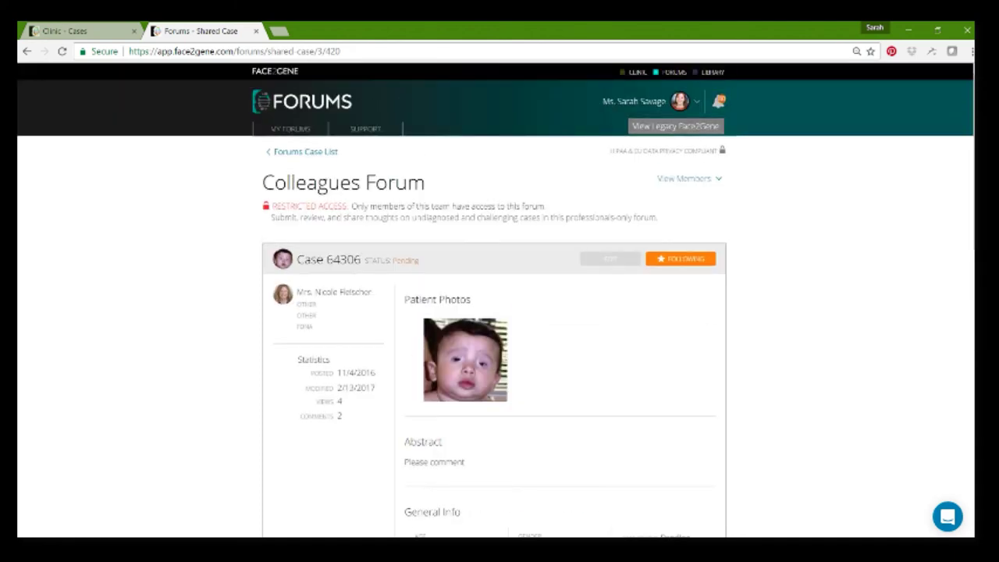
click(669, 74)
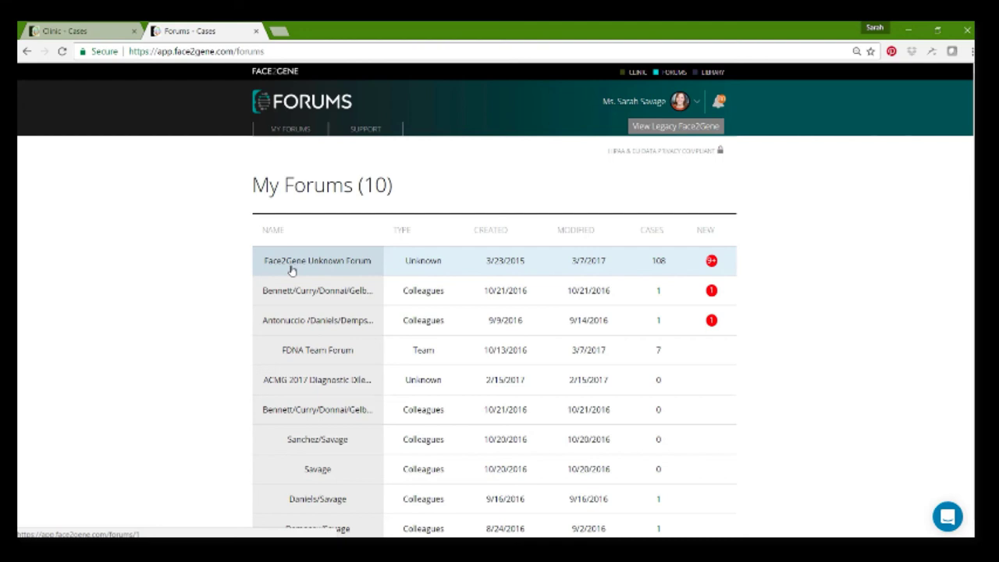
- Open the Face2Gene Unknown Forum and open its case posted 11/7/2015
click(291, 270)
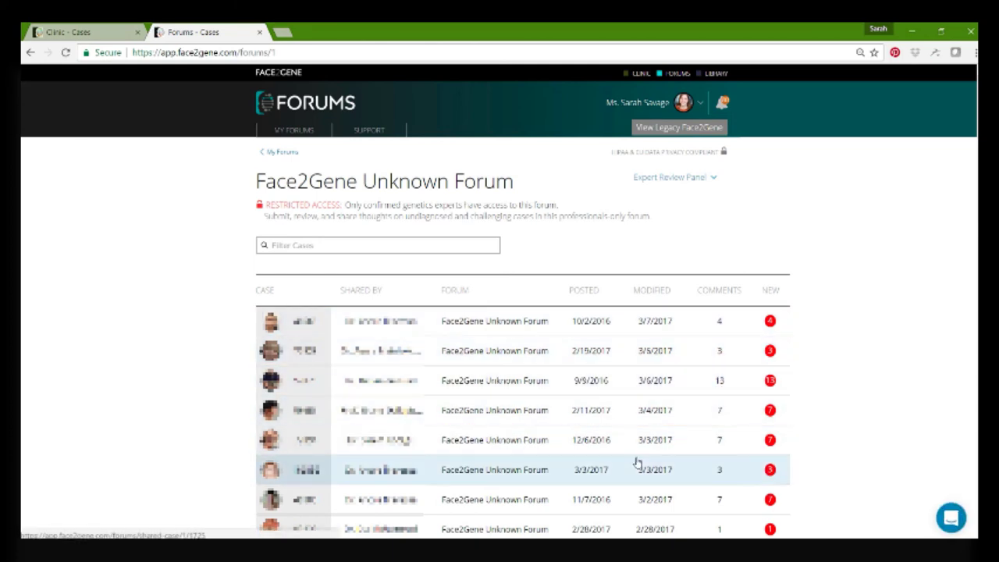
scroll(636, 463, down, 5)
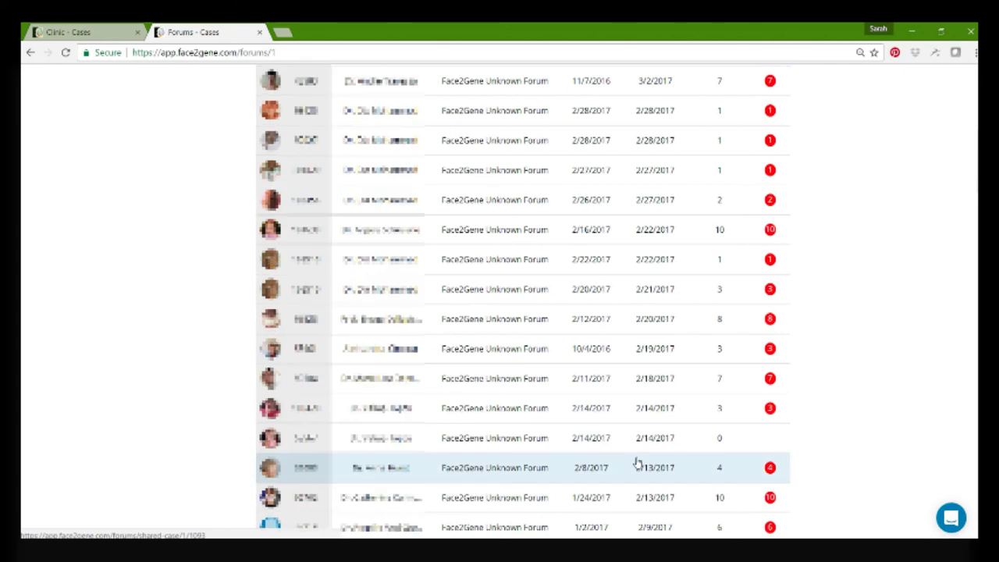
scroll(637, 463, down, 5)
scroll(637, 463, down, 5)
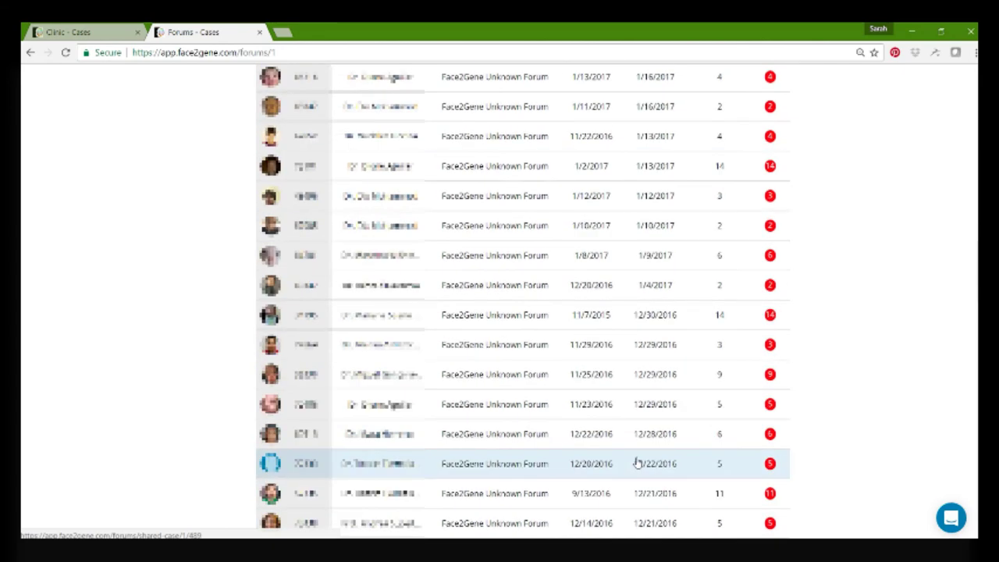
click(394, 320)
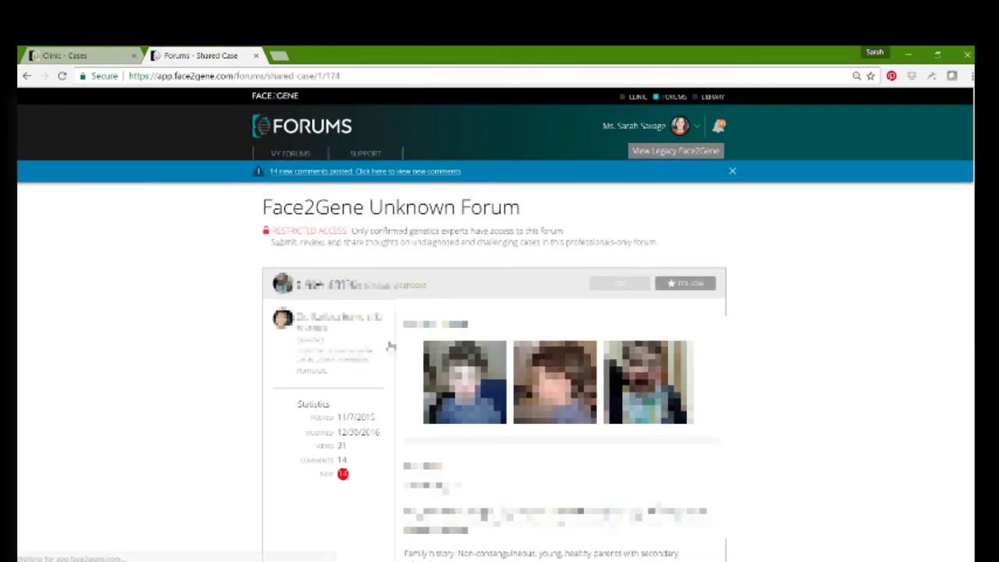
- Scroll the Unknown Forum case through its features to the comments reporting a likely pathogenic KAT6A variant
scroll(390, 346, down, 10)
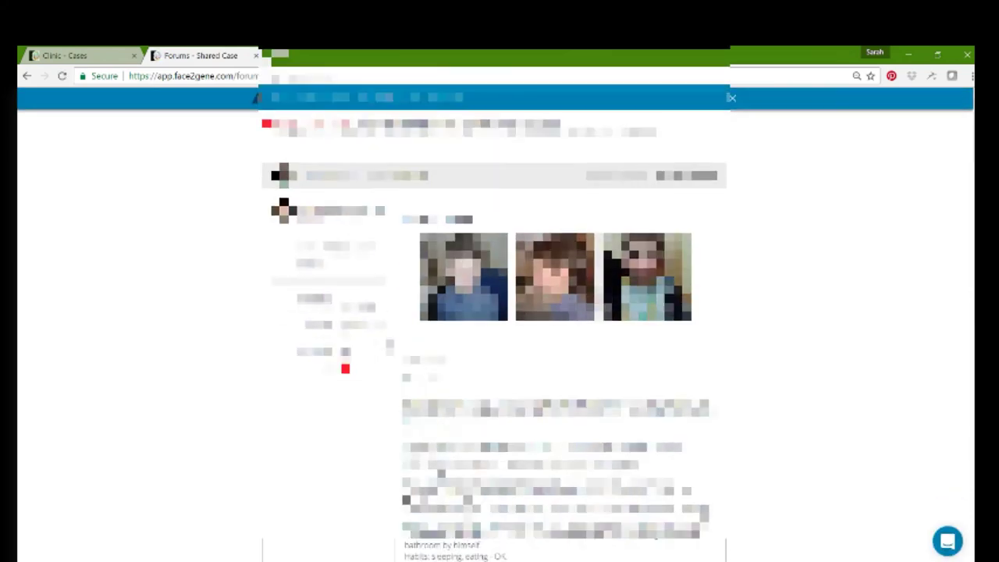
scroll(391, 347, down, 5)
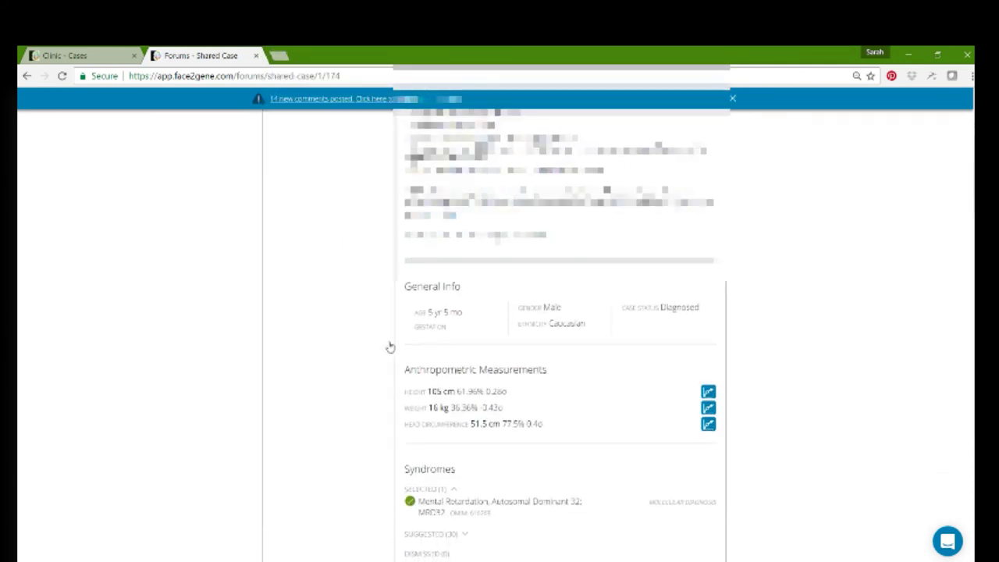
scroll(391, 347, down, 5)
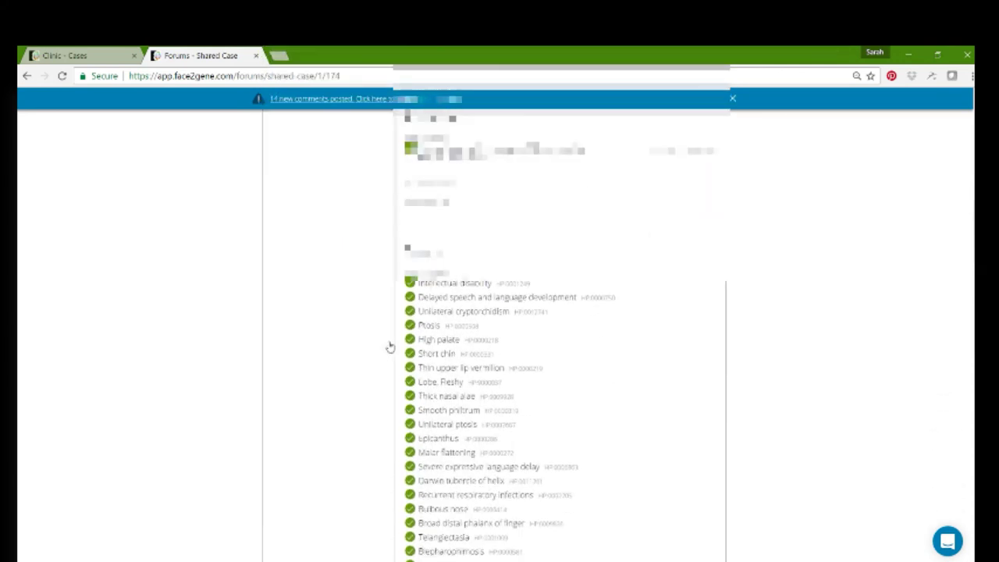
scroll(390, 346, down, 8)
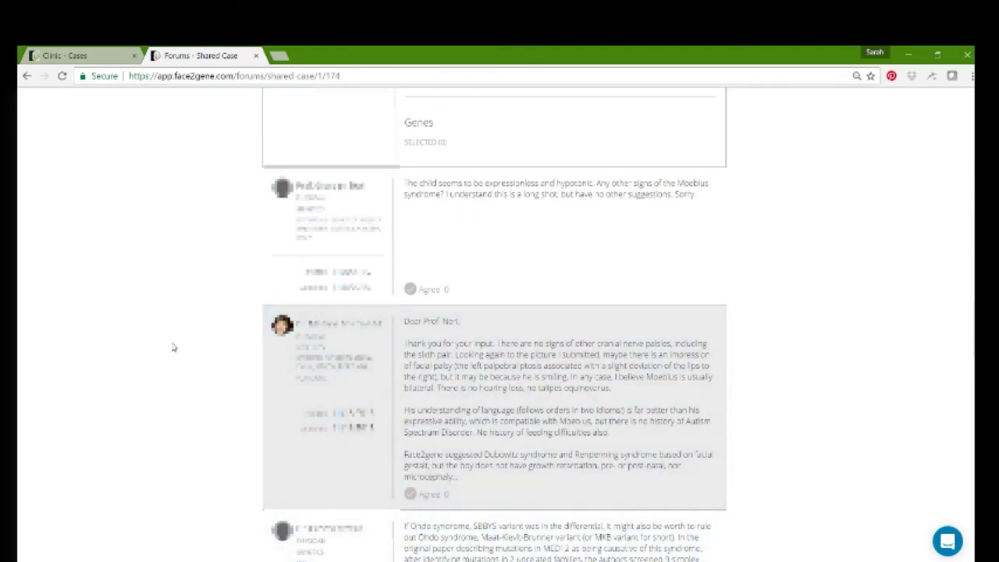
scroll(173, 347, down, 1)
scroll(174, 347, down, 4)
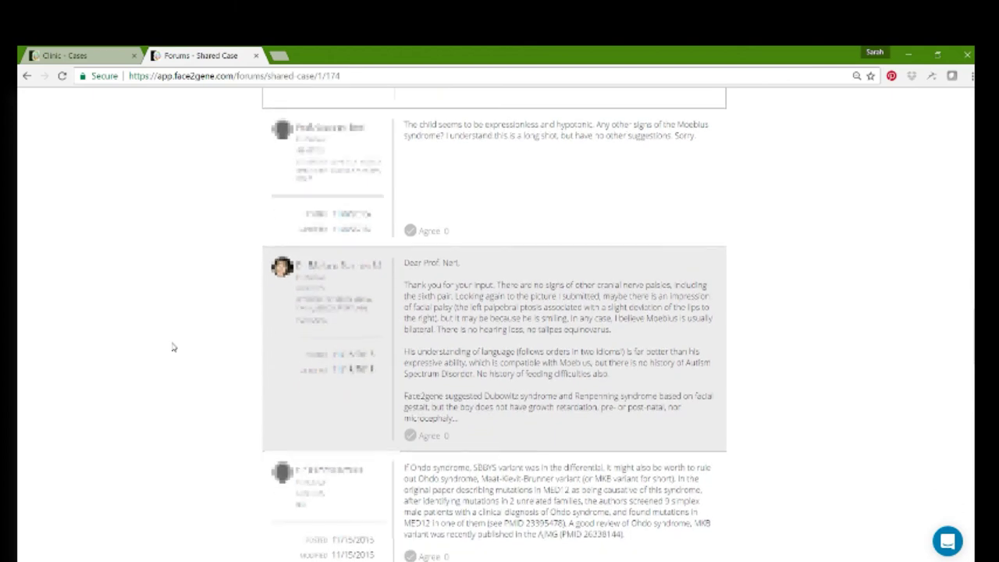
scroll(173, 347, down, 10)
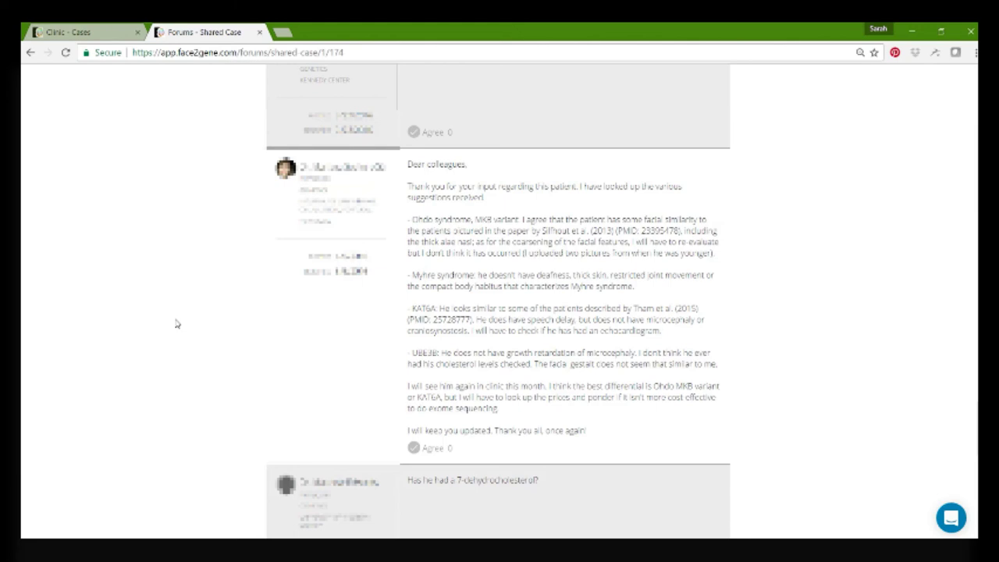
scroll(177, 323, down, 5)
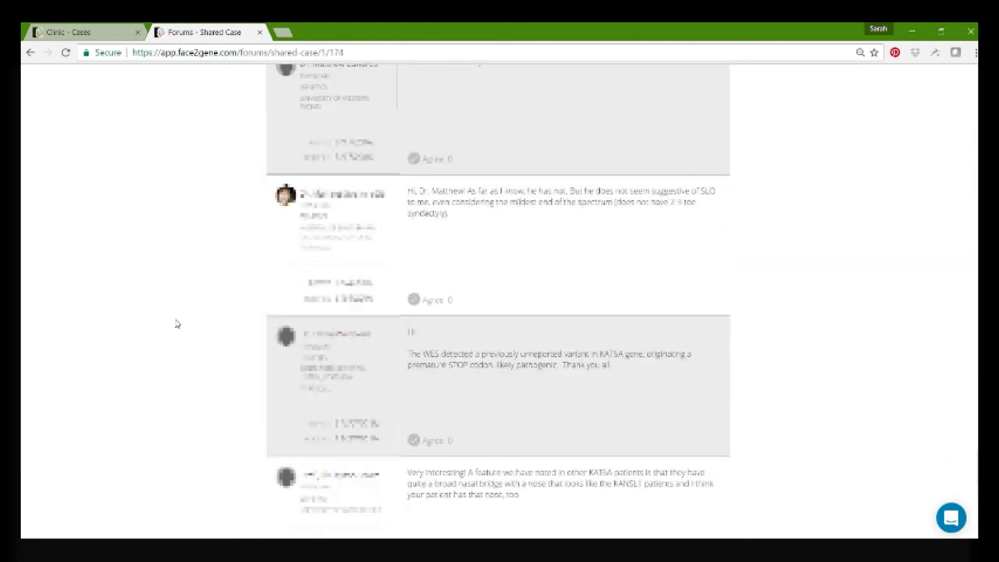